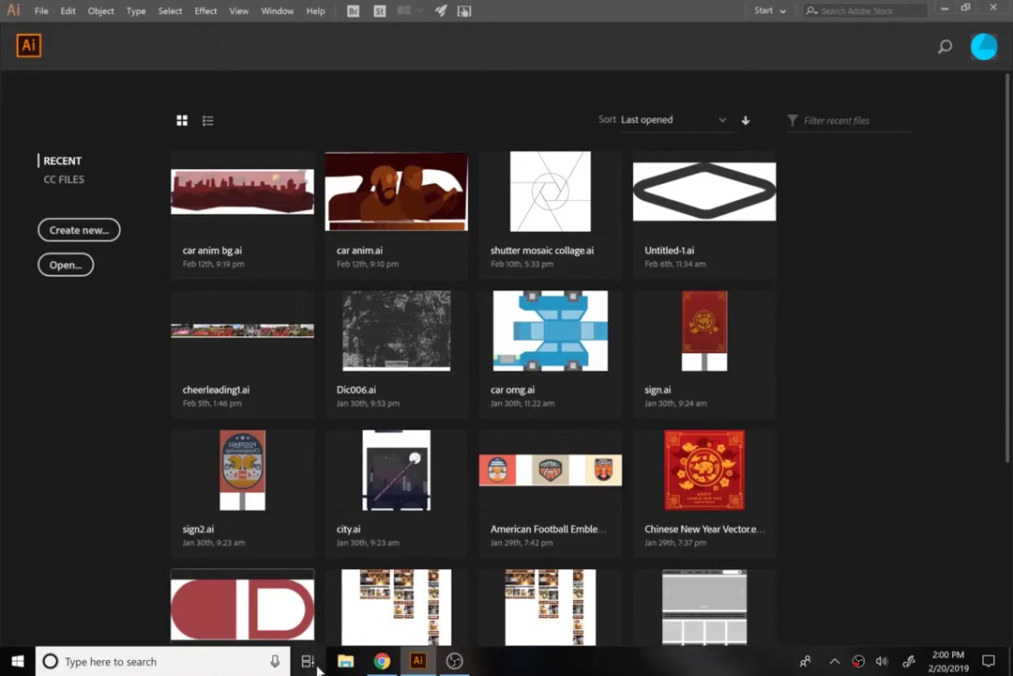
Step: Switch to Chrome and look through the skyline, mountain skyline and bridge image results, enlarging the Crimea arch bridge photo
click(381, 661)
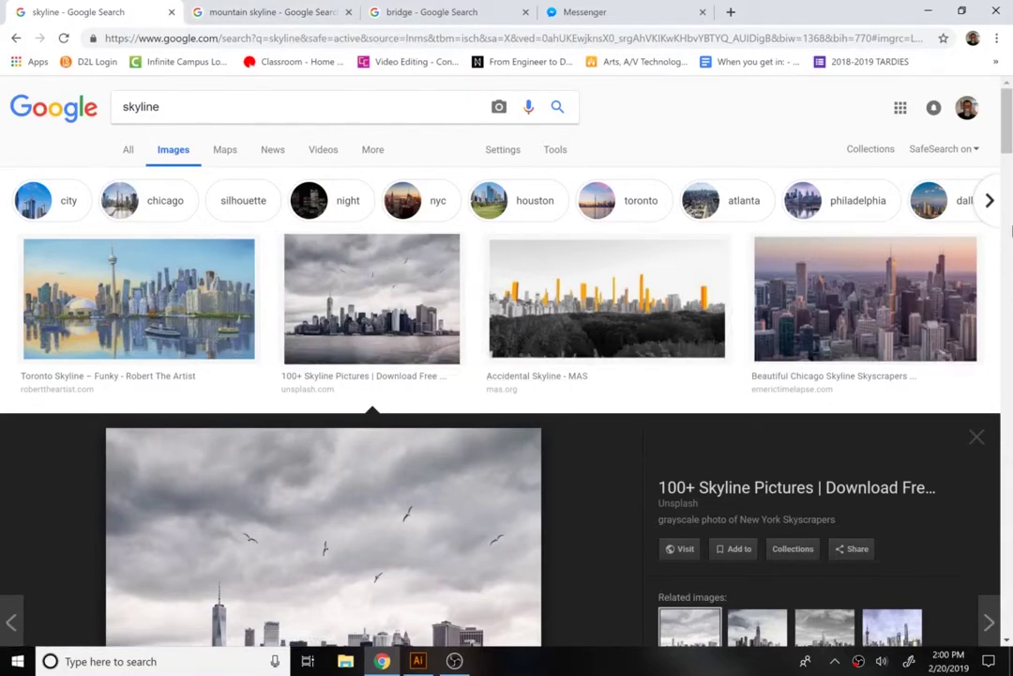
scroll(1012, 229, down, 6)
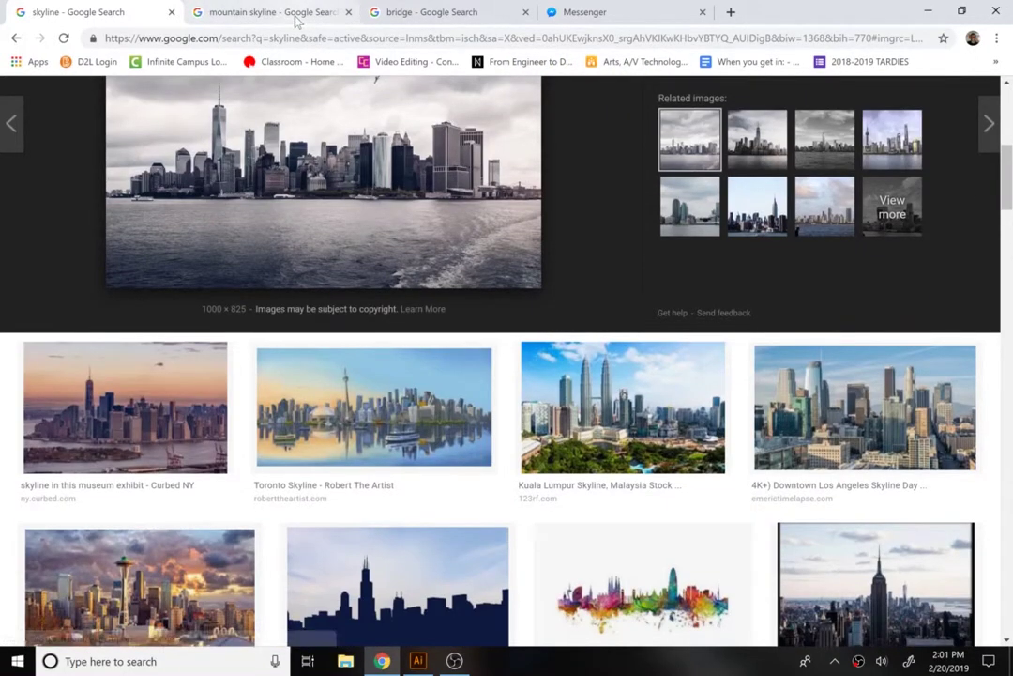
click(260, 23)
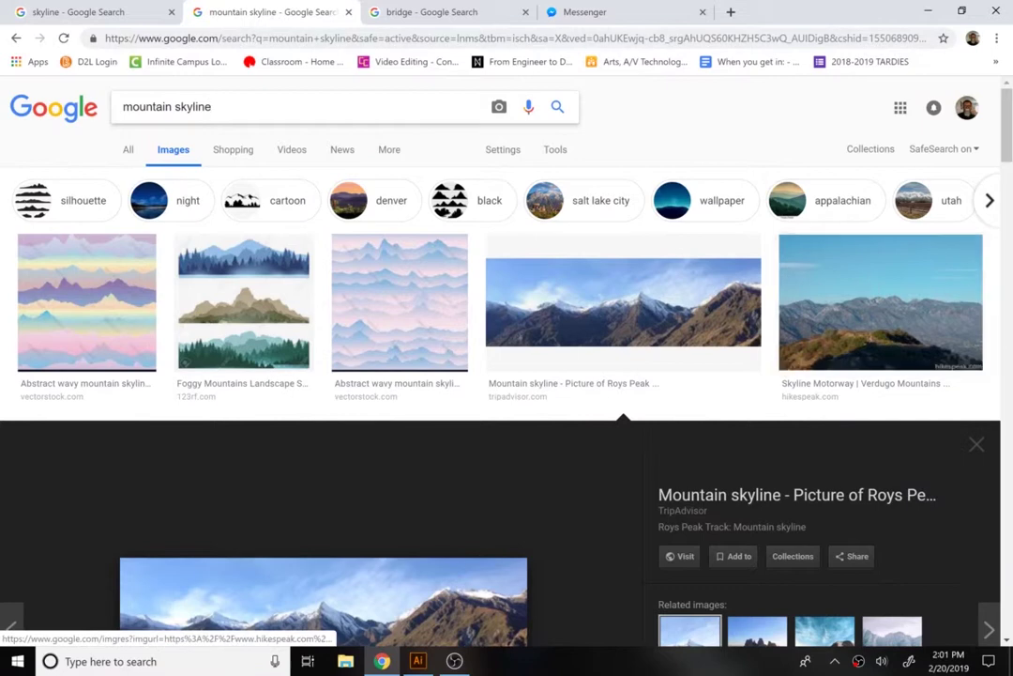
click(448, 19)
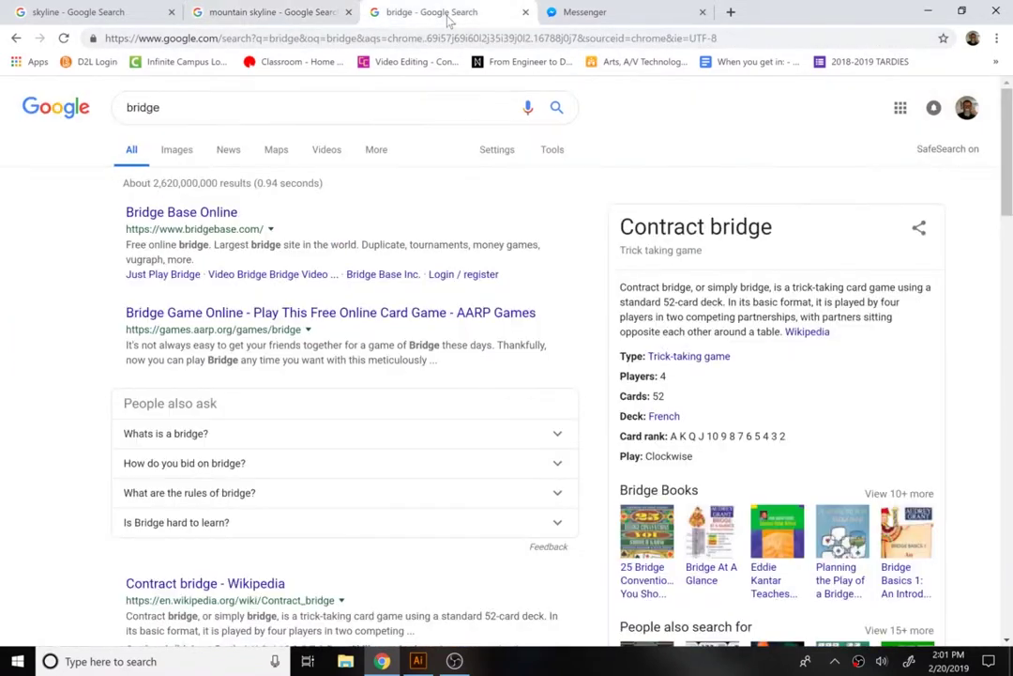
click(178, 156)
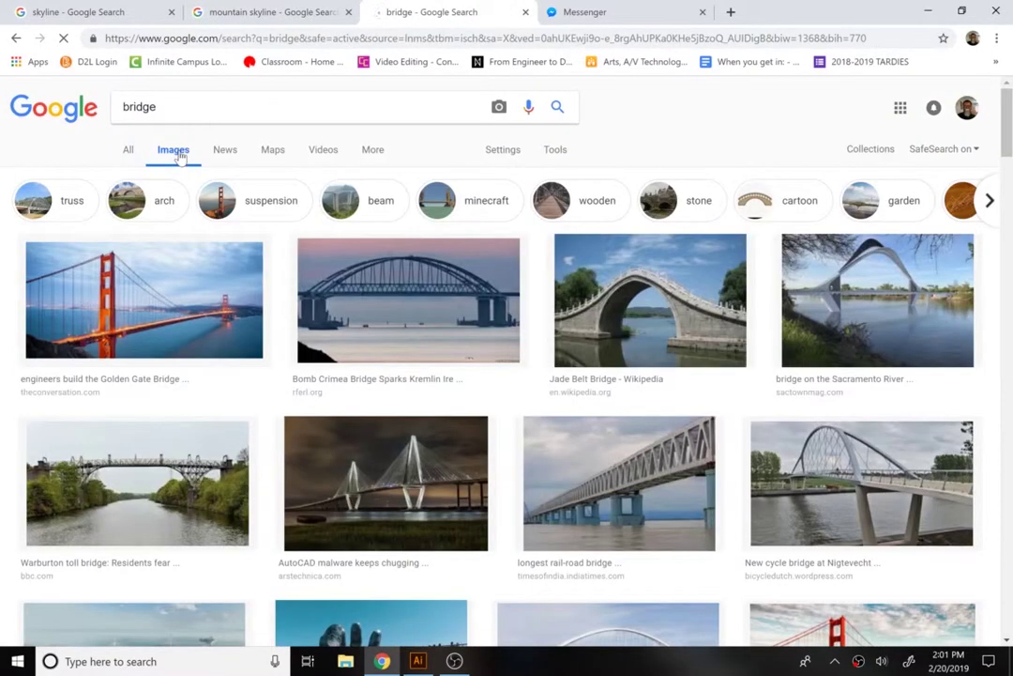
click(487, 349)
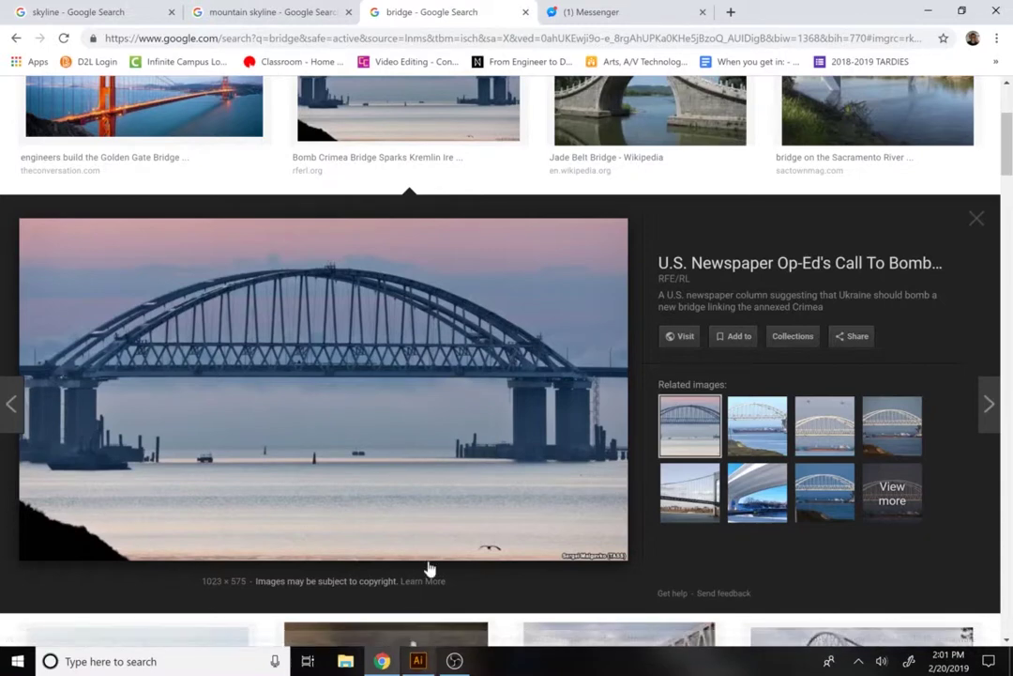
Step: Switch back to Illustrator and open the setup for a new document
mouse_move(428, 662)
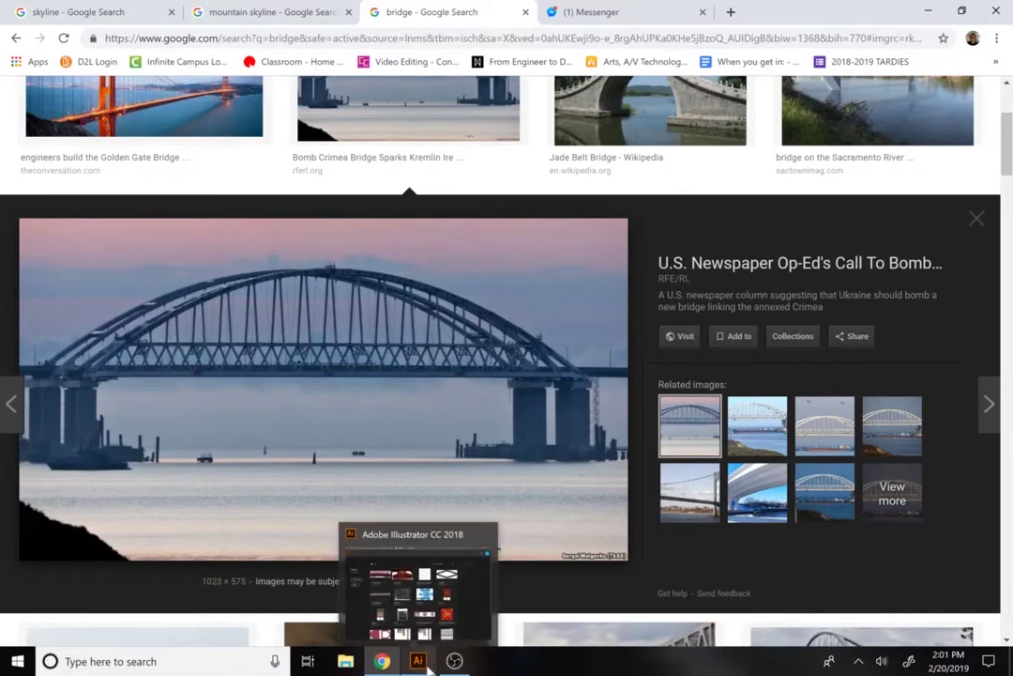
click(413, 596)
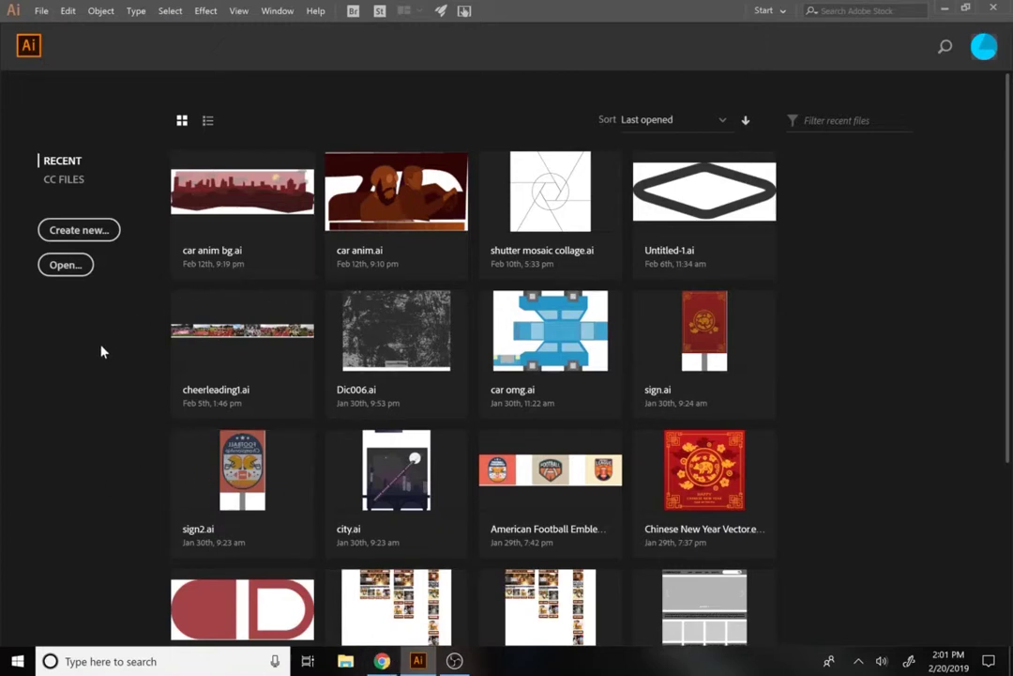
click(92, 232)
click(103, 238)
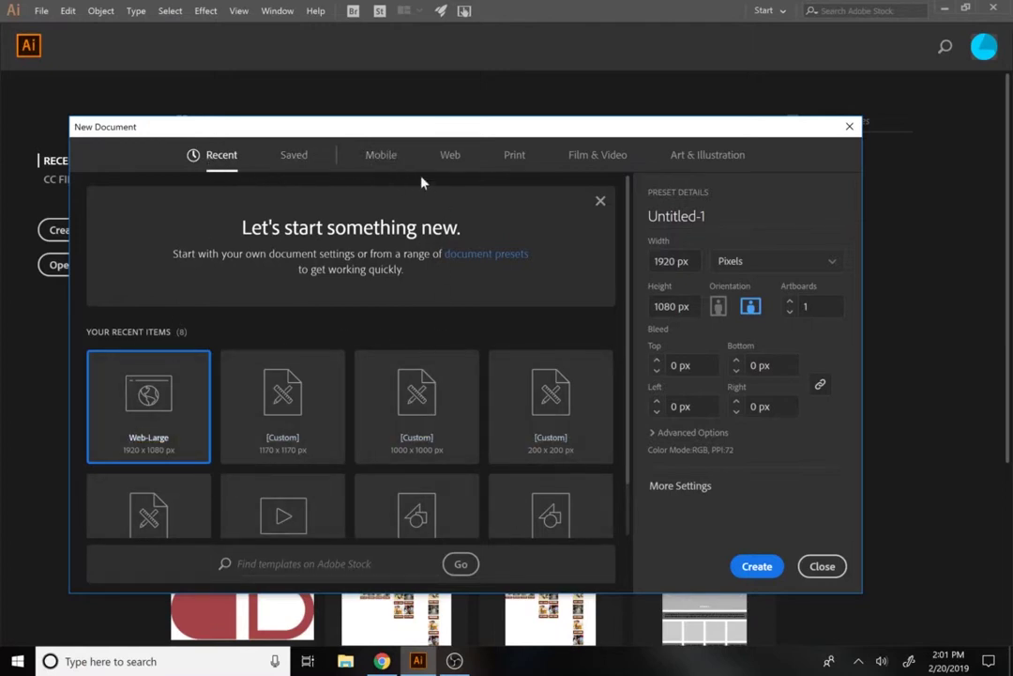
Step: Examine the sizes of the Mobile and Web blank document presets, including Web, Minimum, MacBook Pro 15 Retina, 640 x 480 and 960 x 560
click(382, 160)
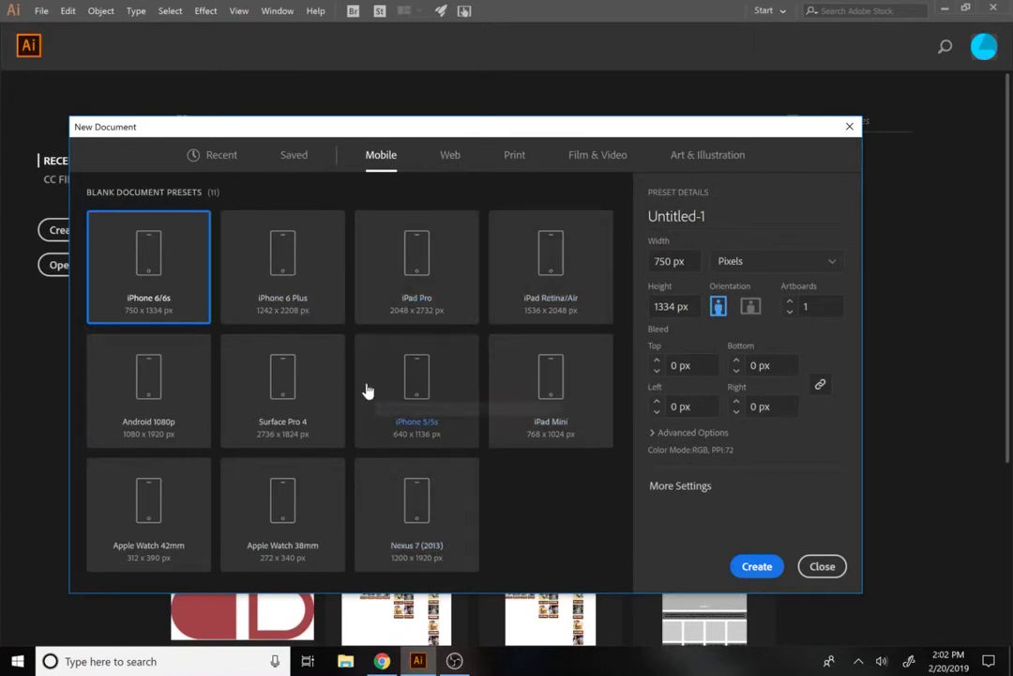
click(444, 158)
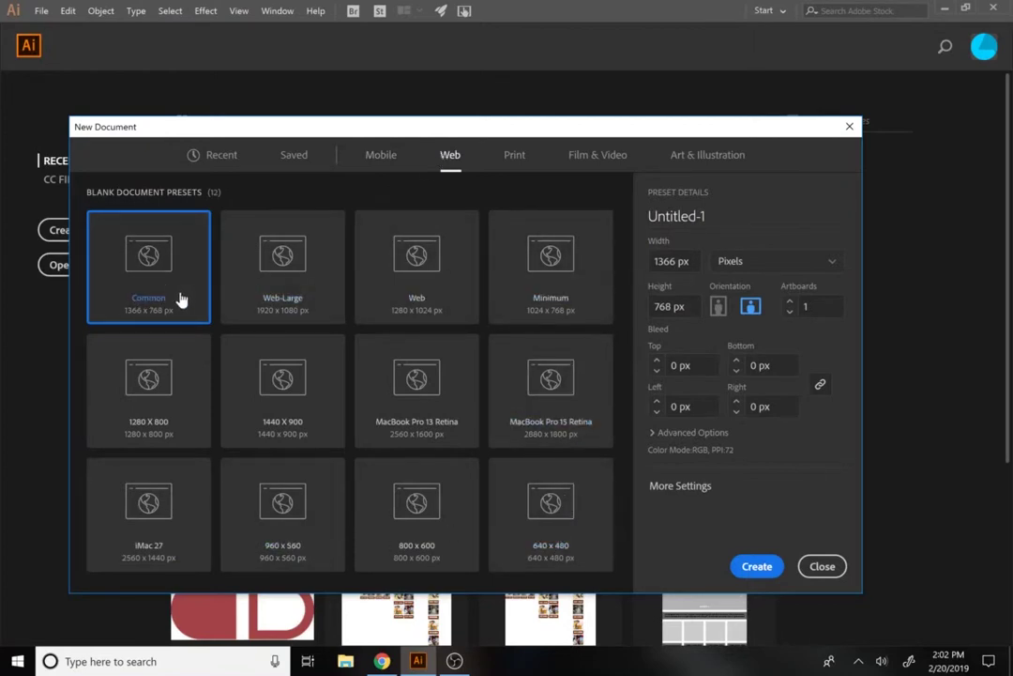
click(434, 274)
click(547, 276)
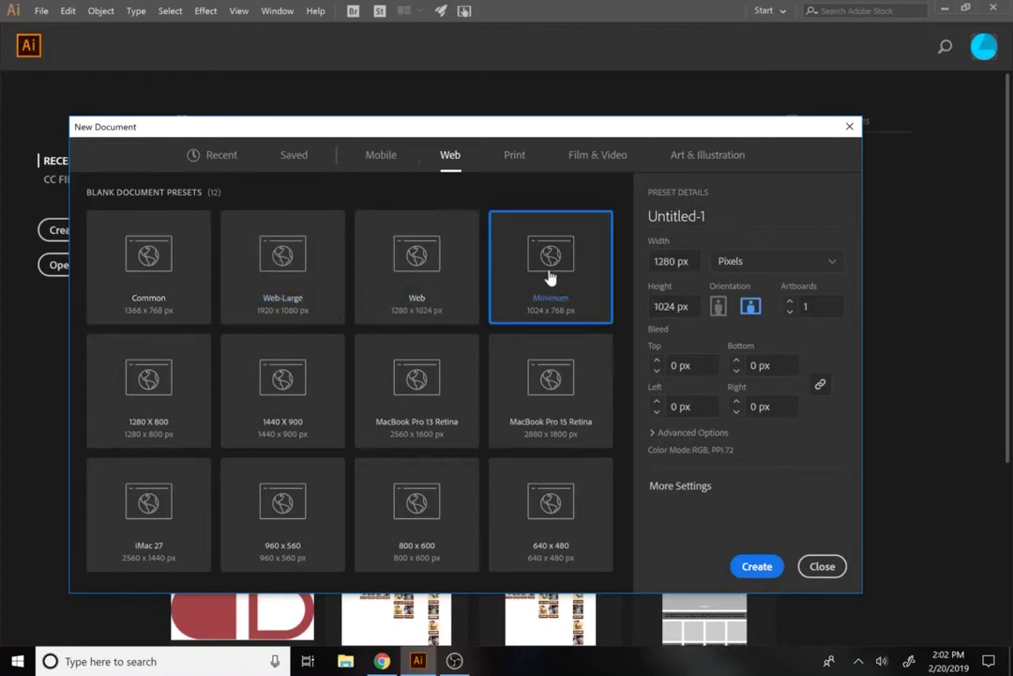
click(546, 374)
click(552, 503)
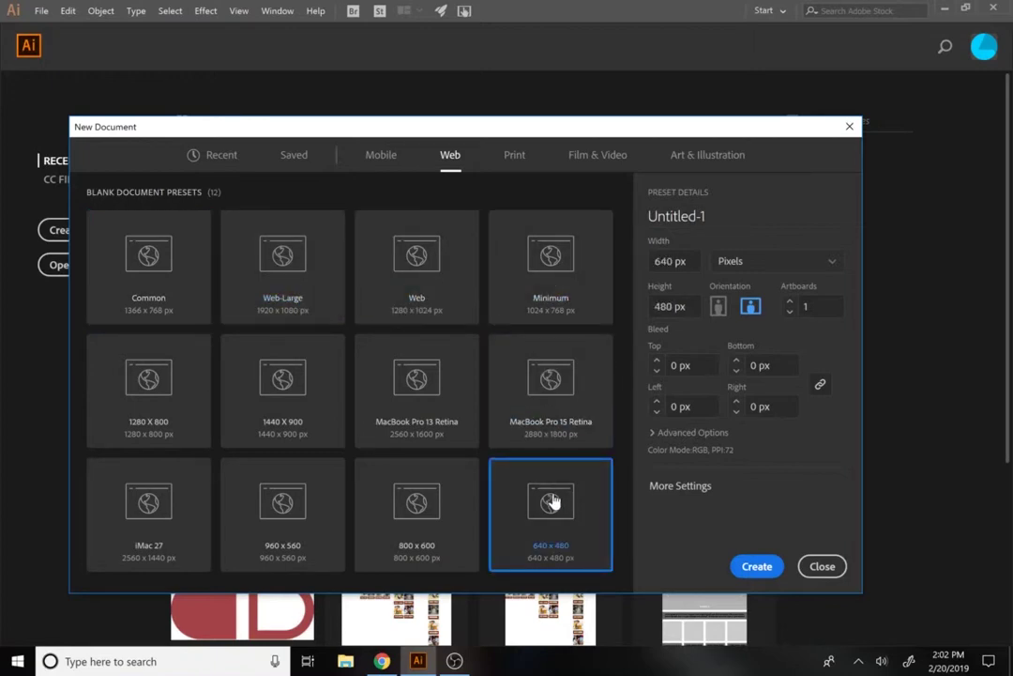
click(422, 504)
click(294, 514)
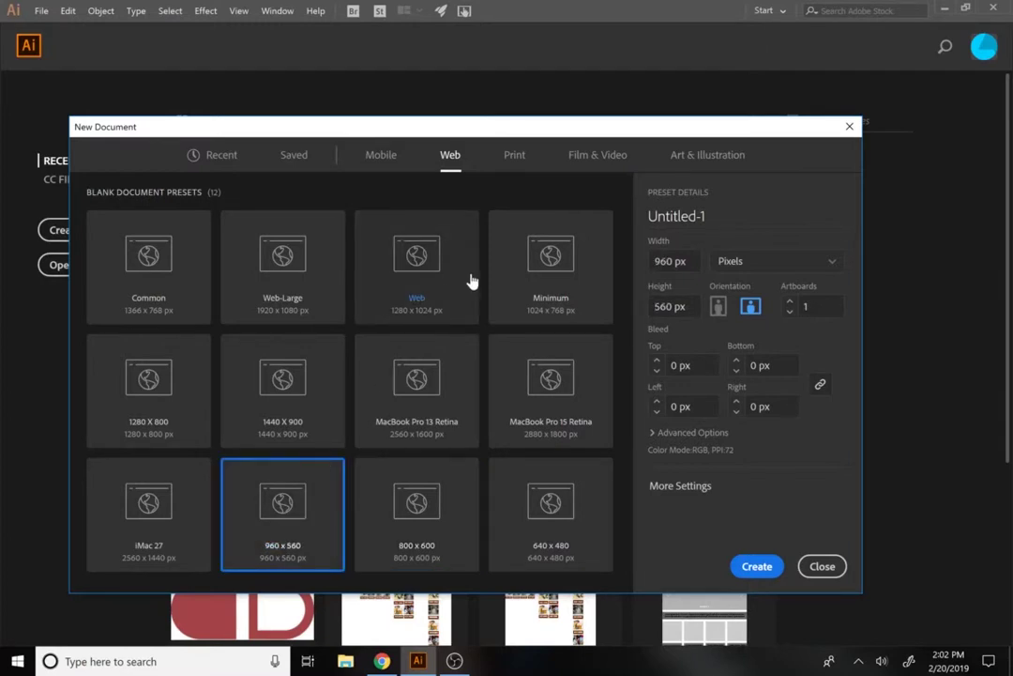
Step: Examine the Print, Film & Video and Art & Illustration presets, including A4, HDV/HDTV 1080 and B5
click(514, 158)
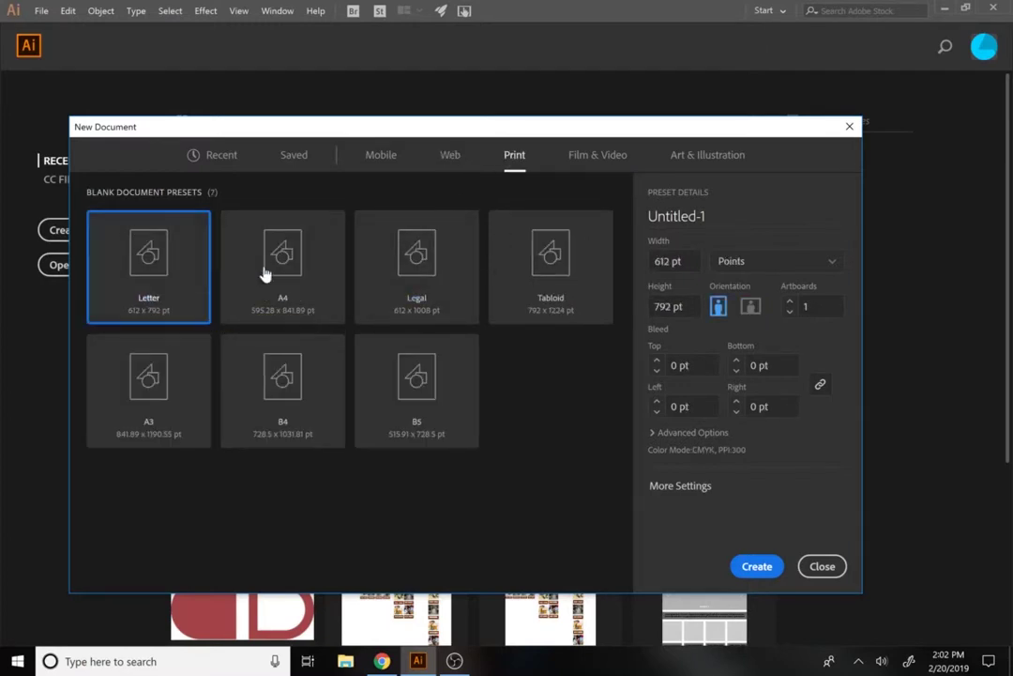
click(316, 287)
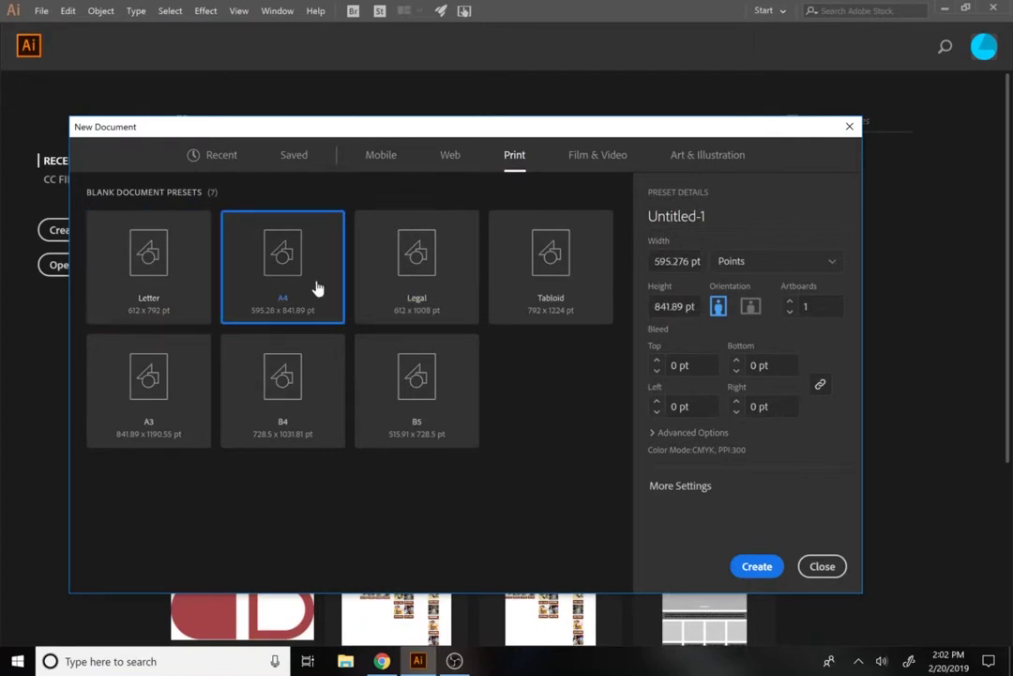
click(588, 161)
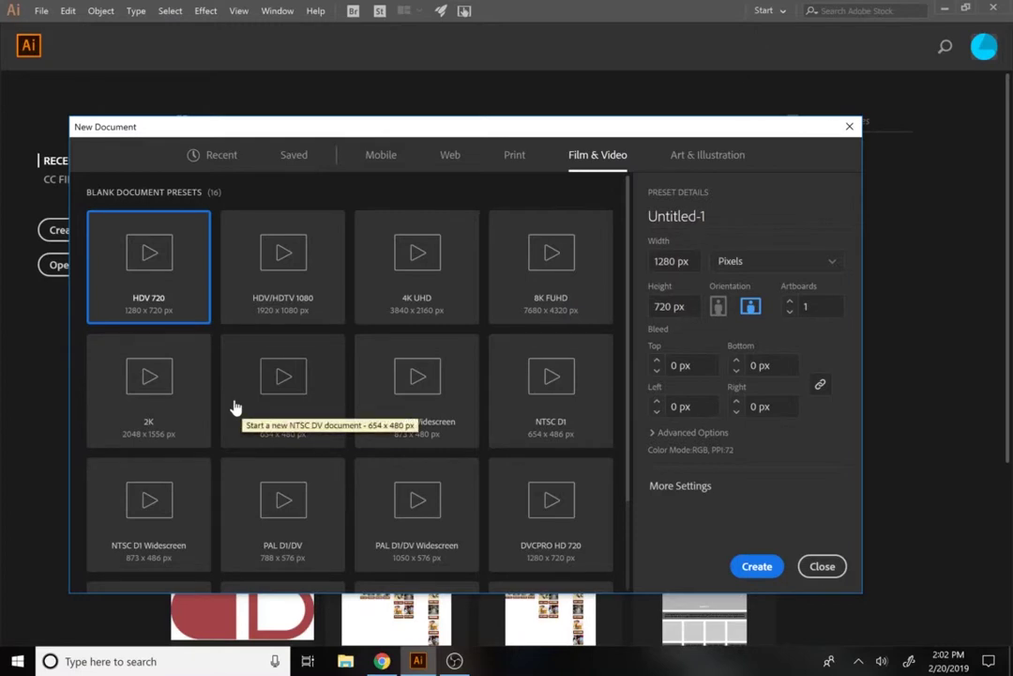
click(286, 281)
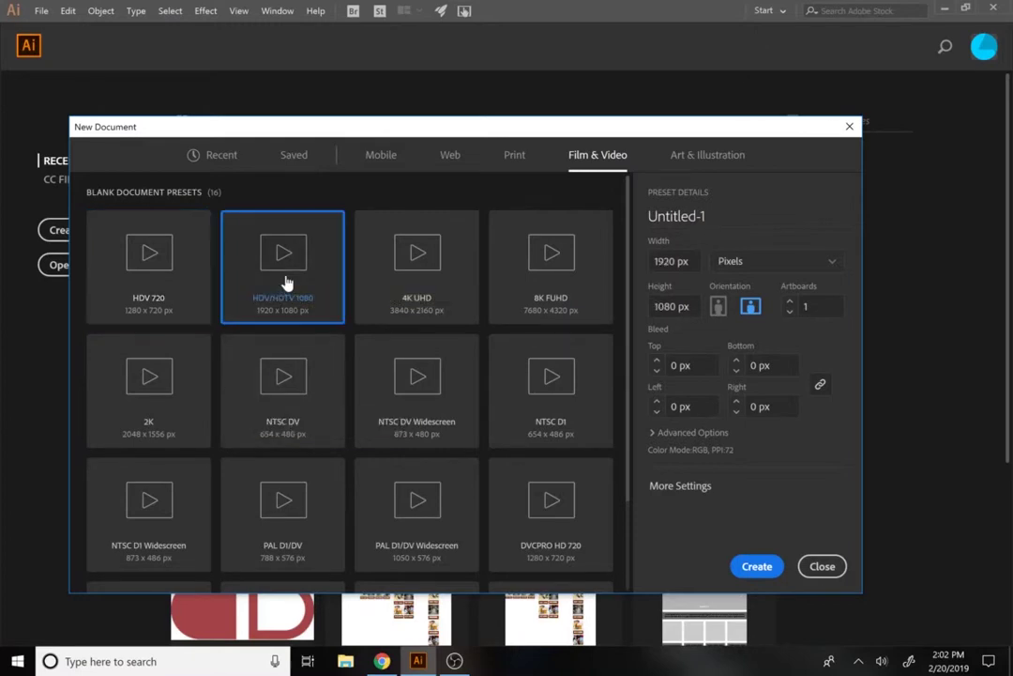
click(686, 164)
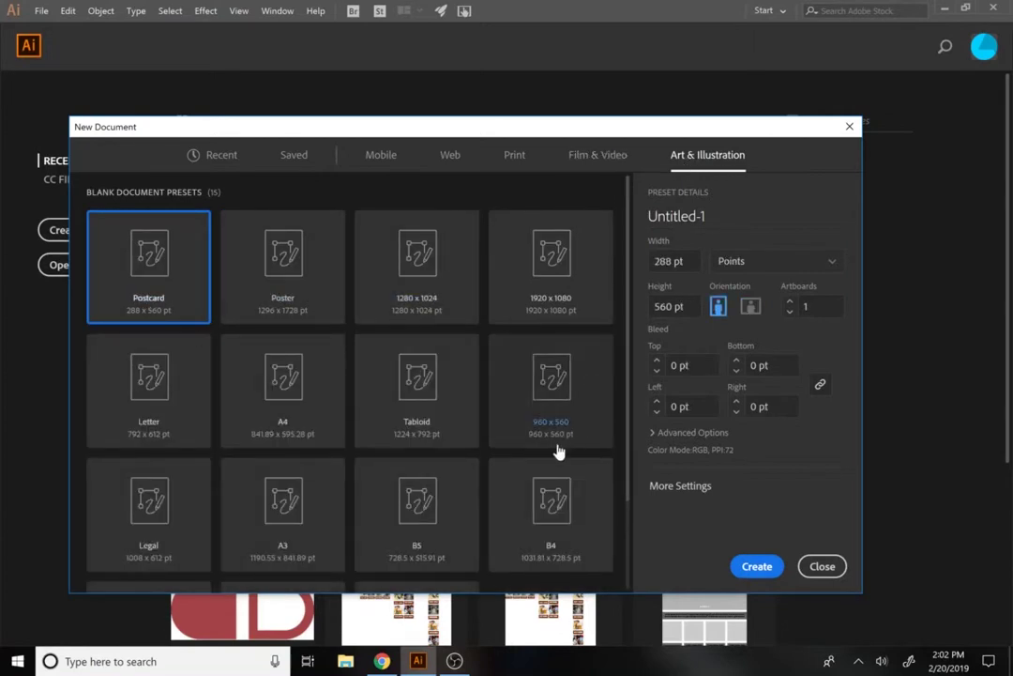
click(424, 474)
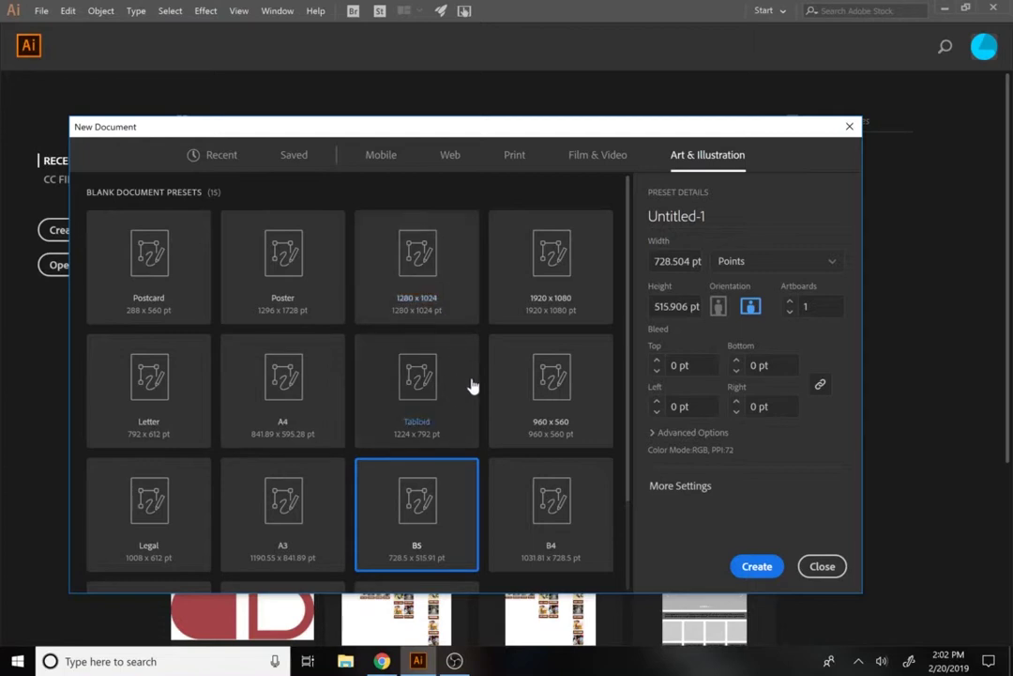
Step: Revisit the preset categories and compare the Web-Large preset with the HDV/HDTV 1080 preset
click(373, 161)
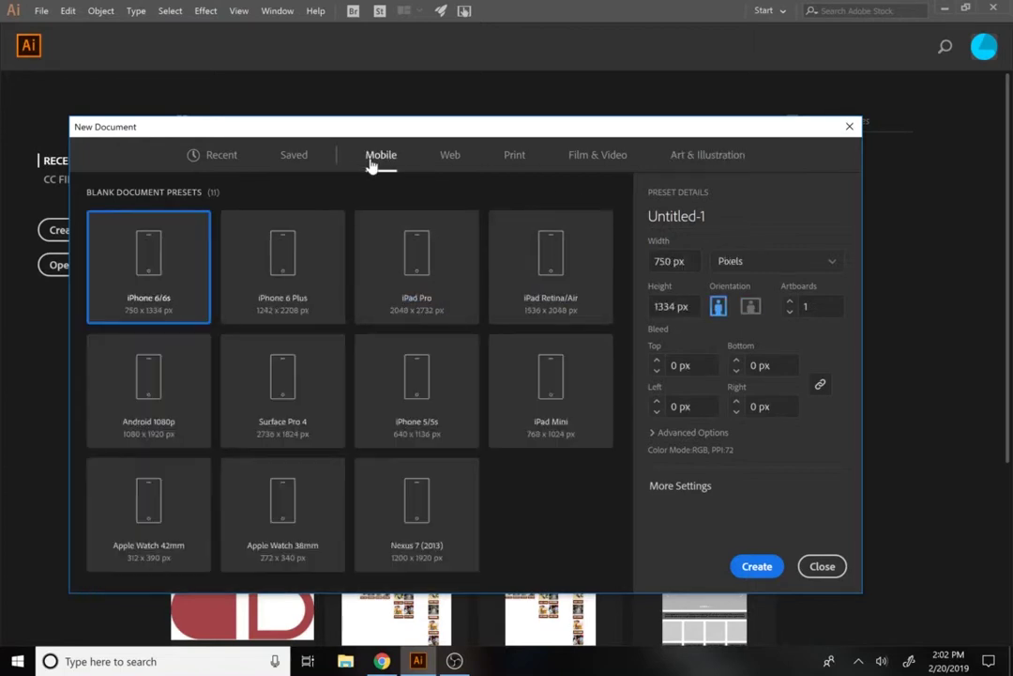
click(448, 162)
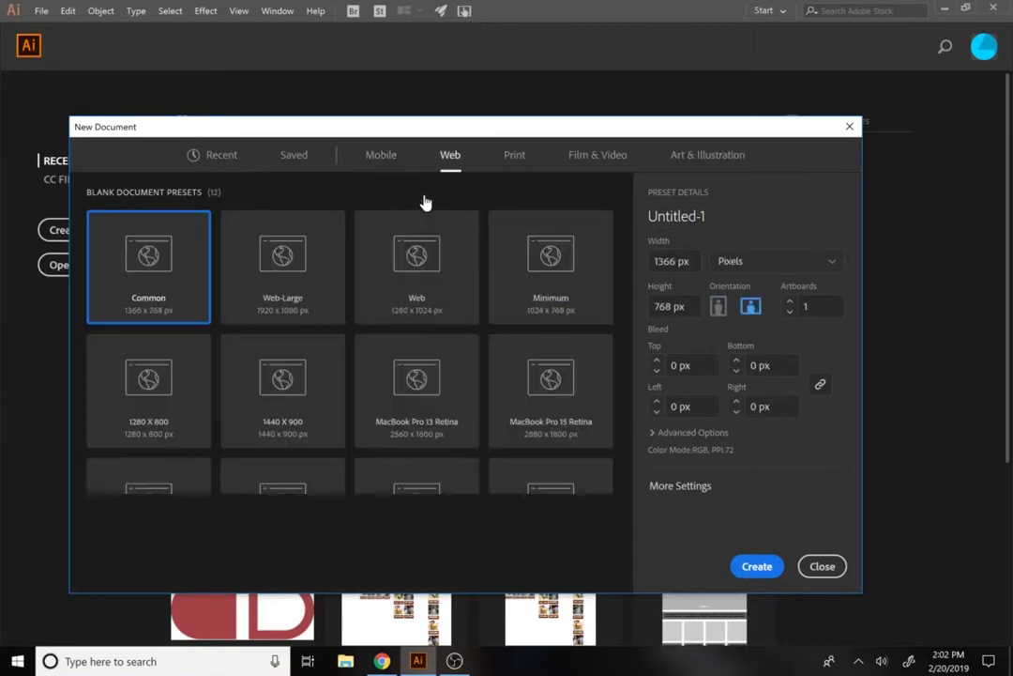
click(516, 161)
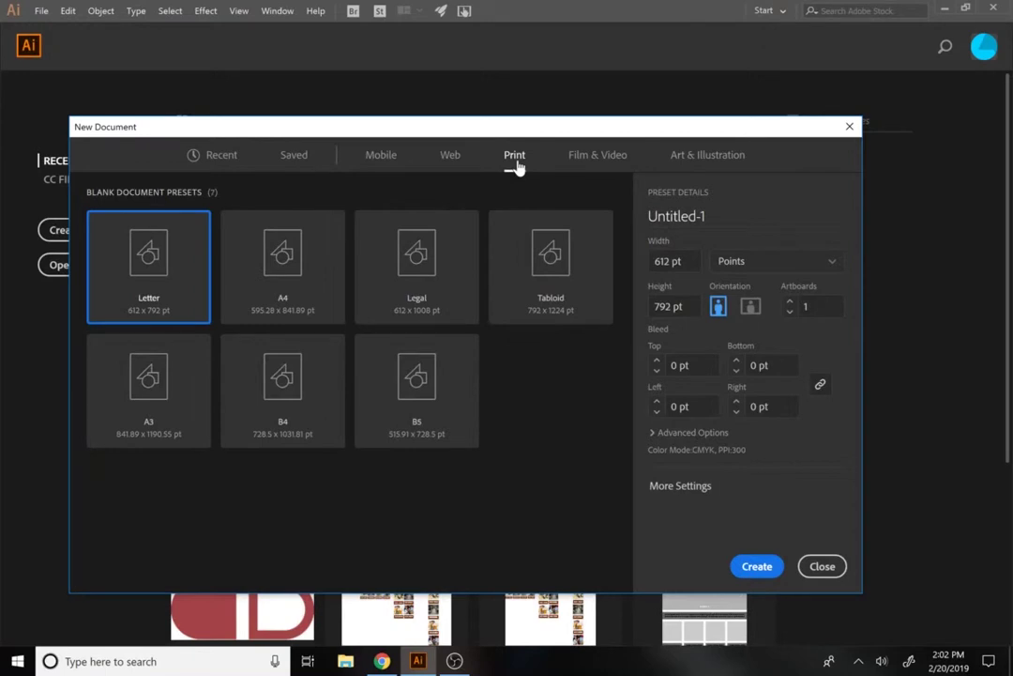
click(697, 162)
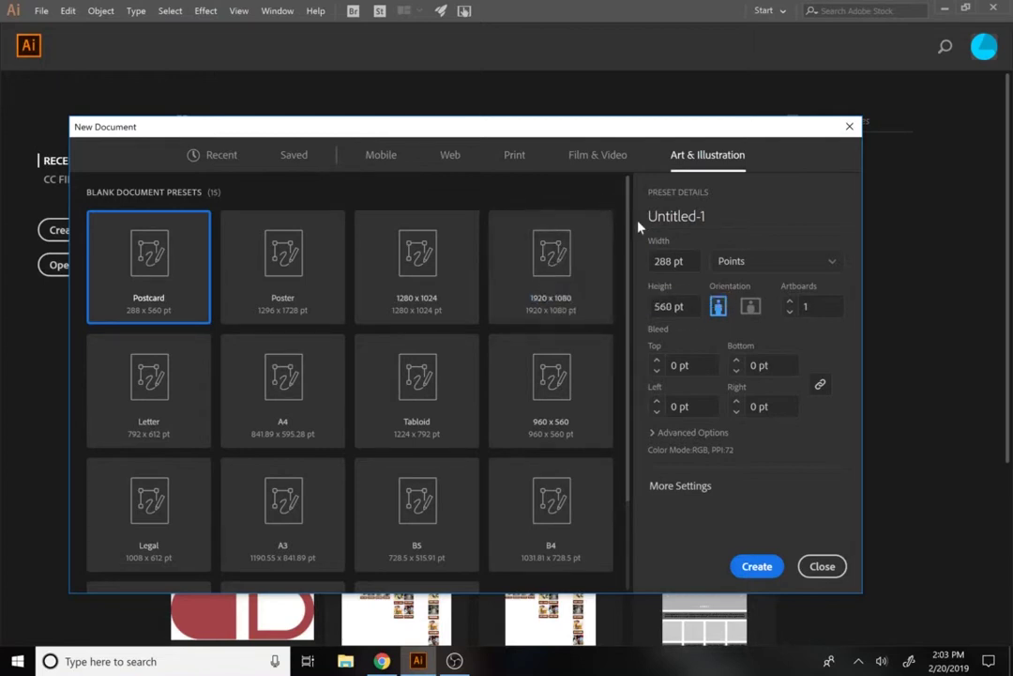
click(583, 161)
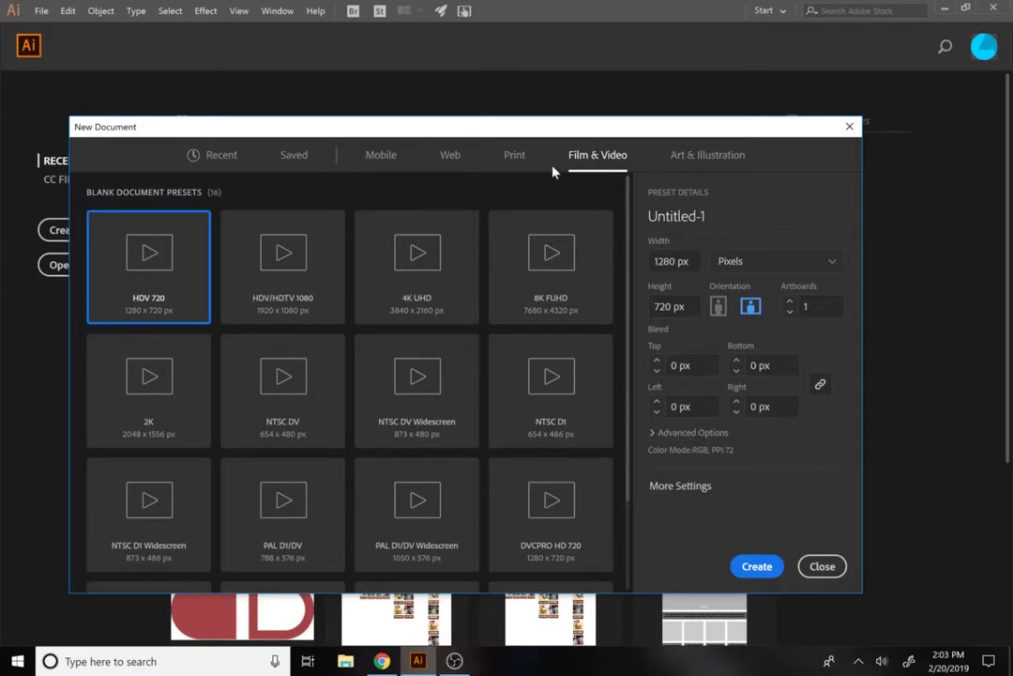
click(447, 165)
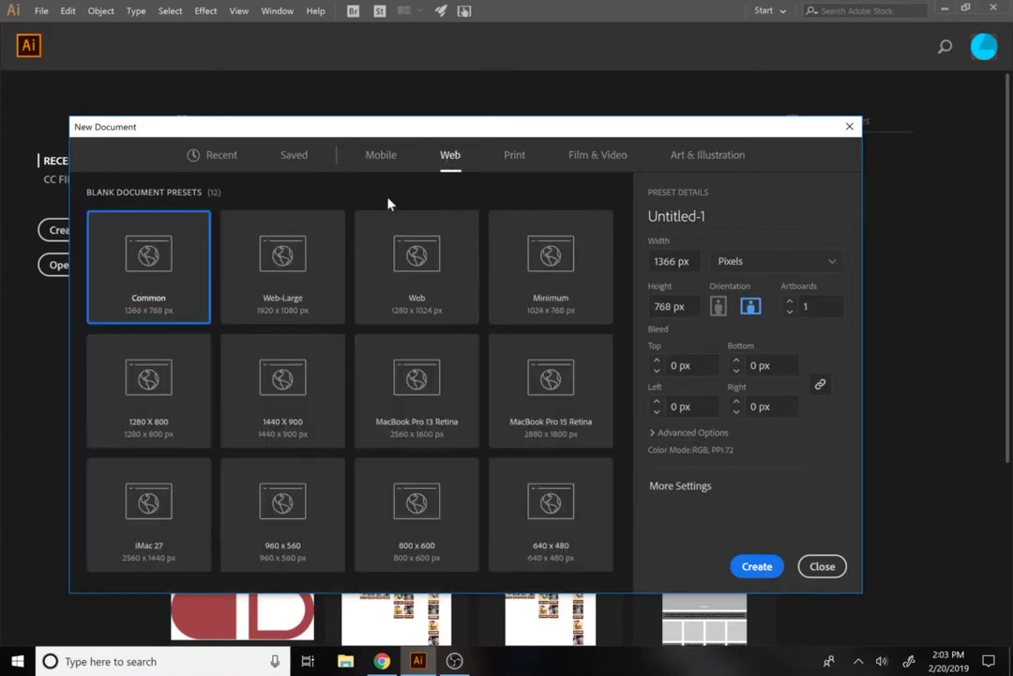
click(303, 268)
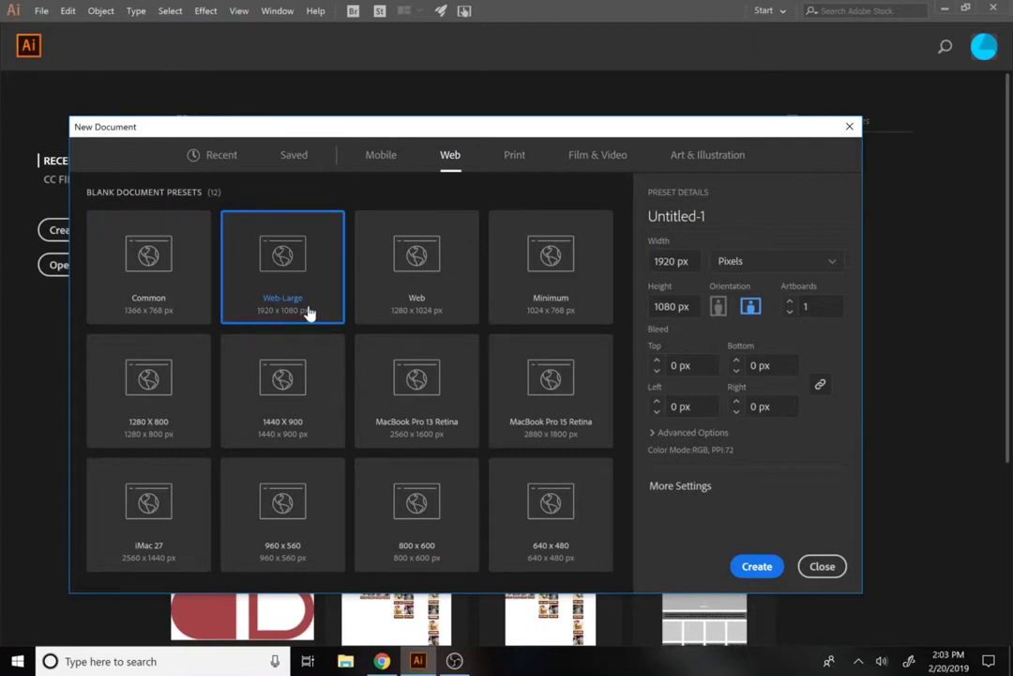
click(580, 159)
click(270, 277)
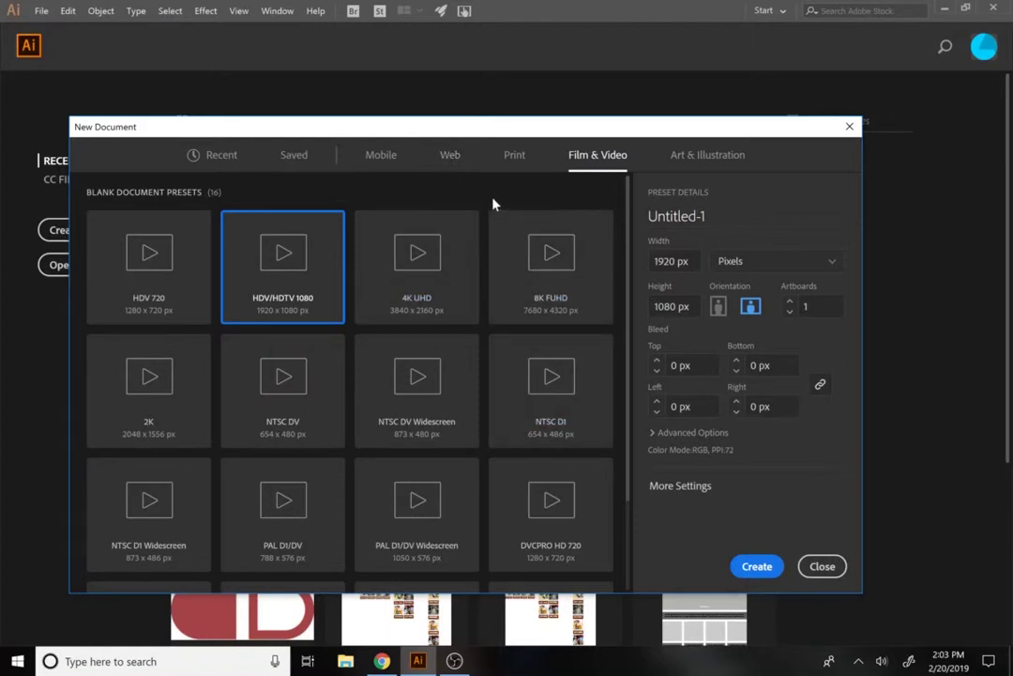
Step: Create a new document from the Web-Large preset, 1920 x 1080 px
click(451, 160)
click(304, 277)
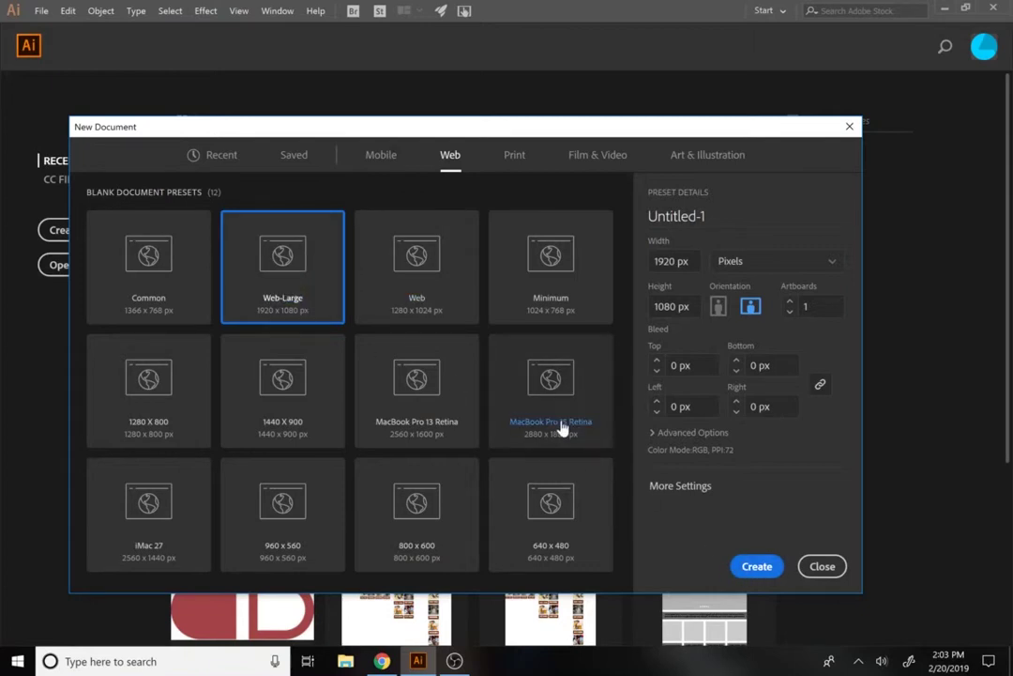
click(749, 574)
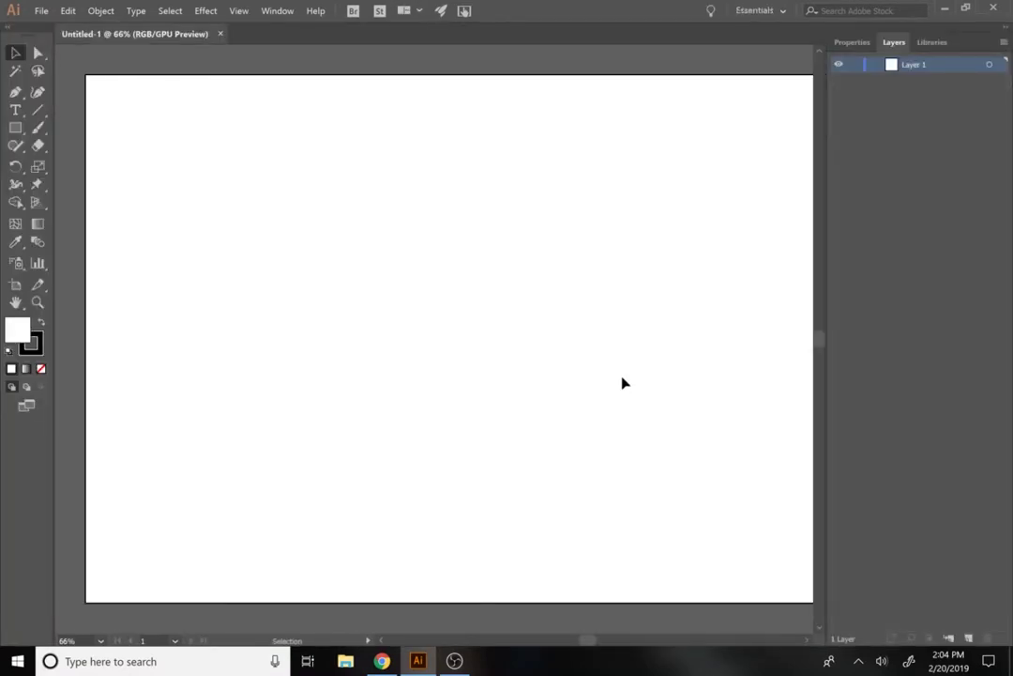
Step: Reset the Essentials workspace to its default layout
click(242, 12)
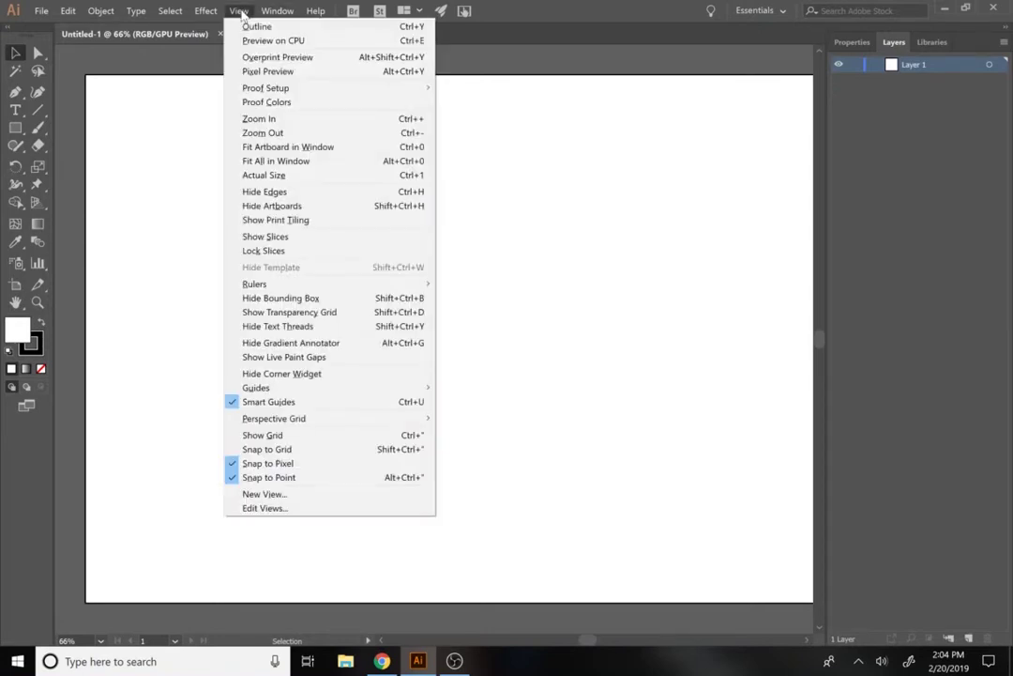
mouse_move(262, 13)
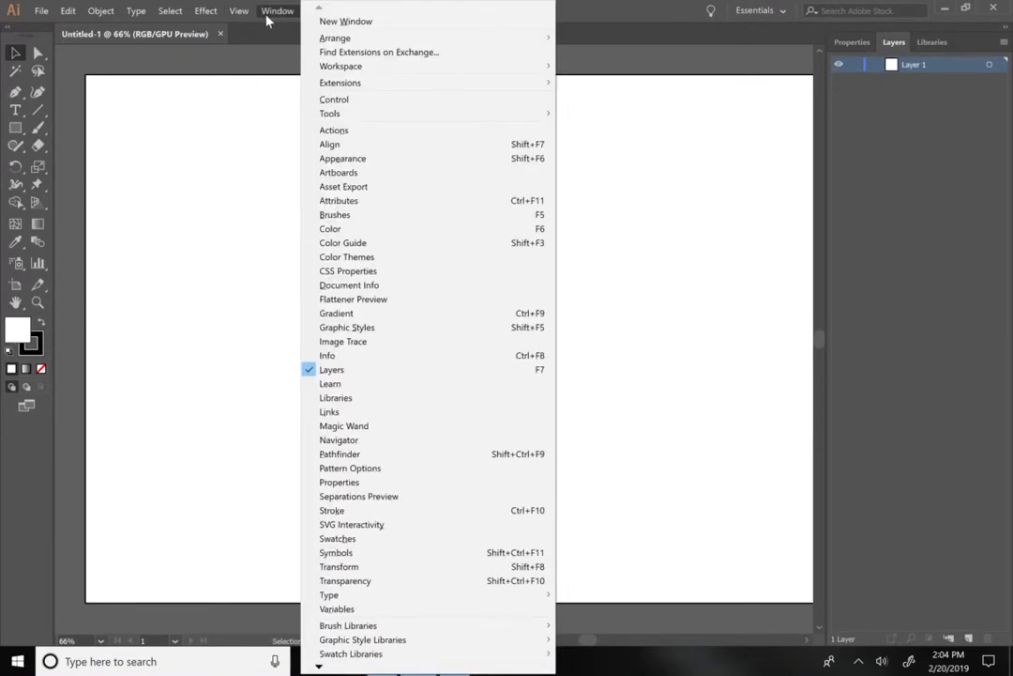
mouse_move(363, 67)
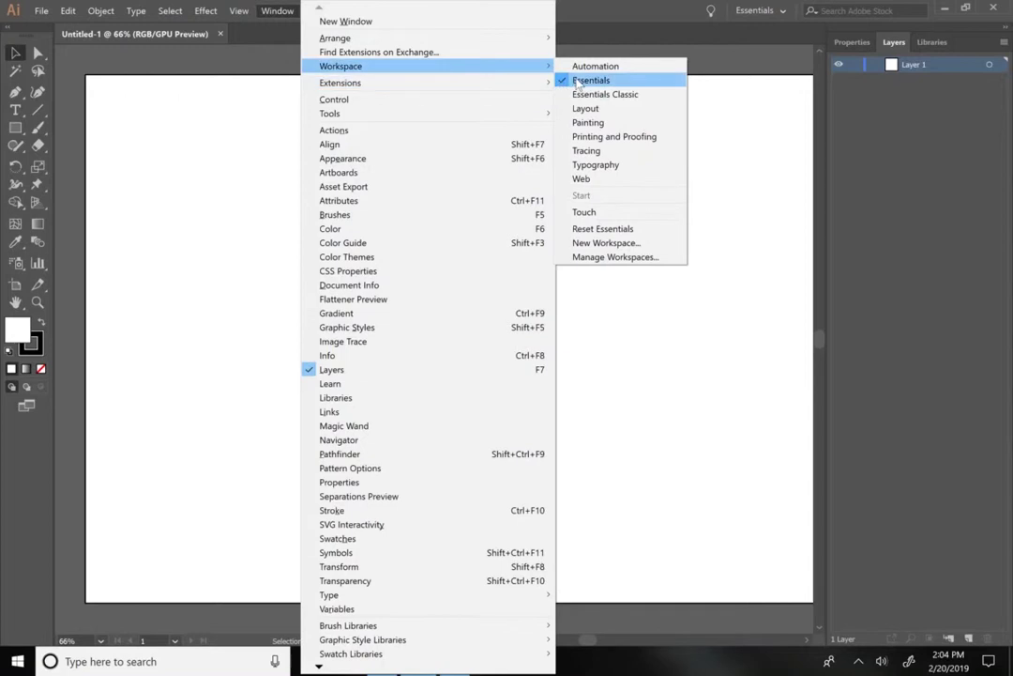
click(603, 230)
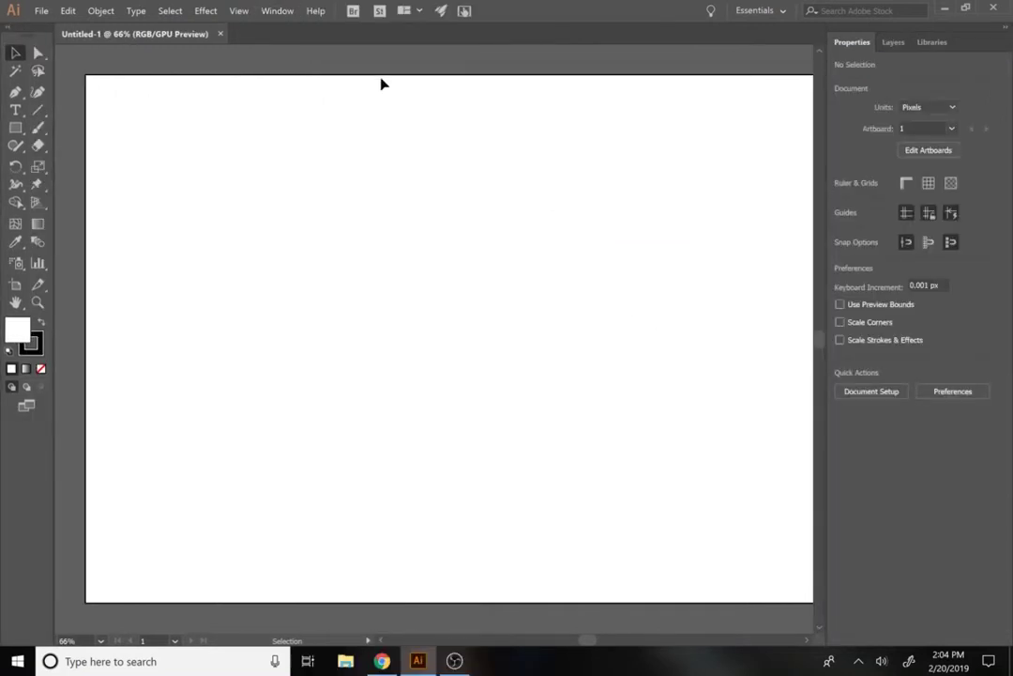
Step: Fit the entire artboard in the document window
click(240, 12)
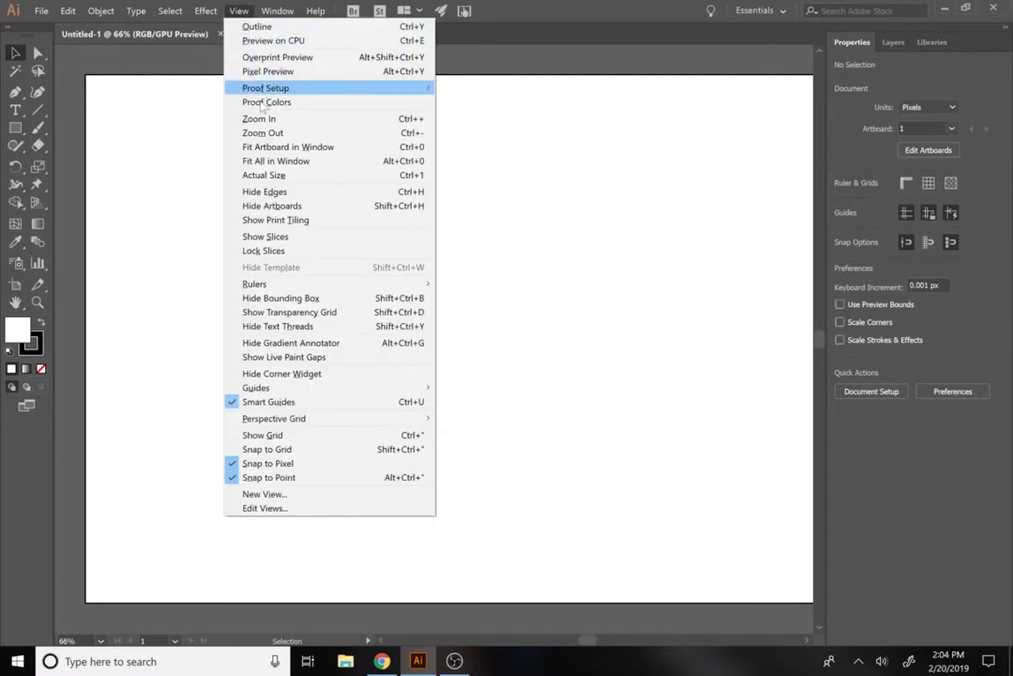
click(263, 160)
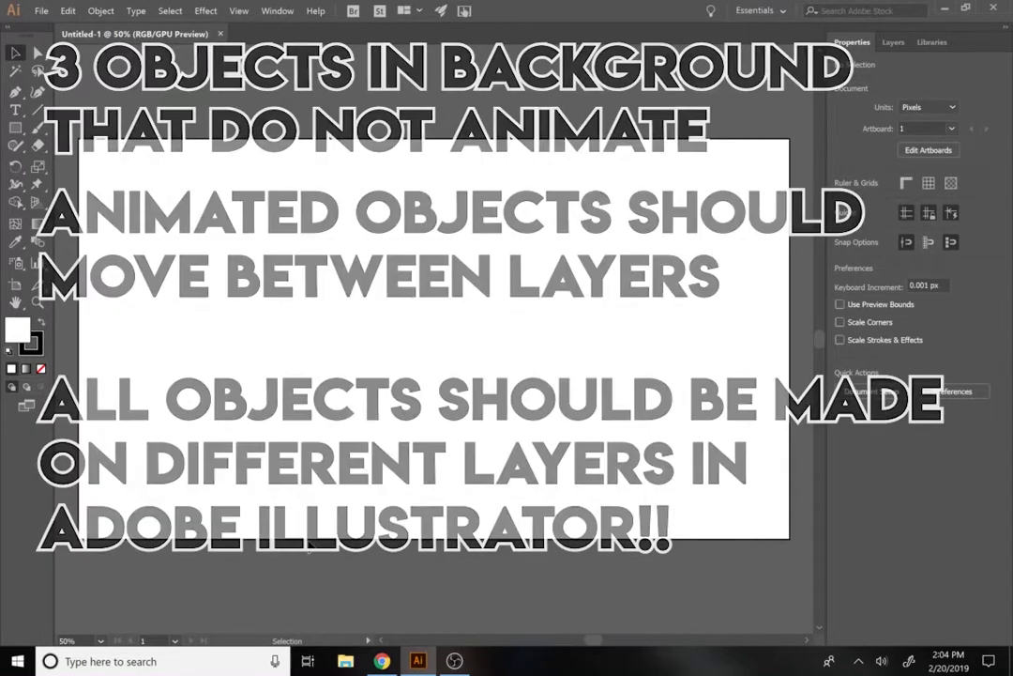
Step: Switch to Chrome and bring up the Roys Peak mountain skyline picture in the mountain skyline image results
click(382, 660)
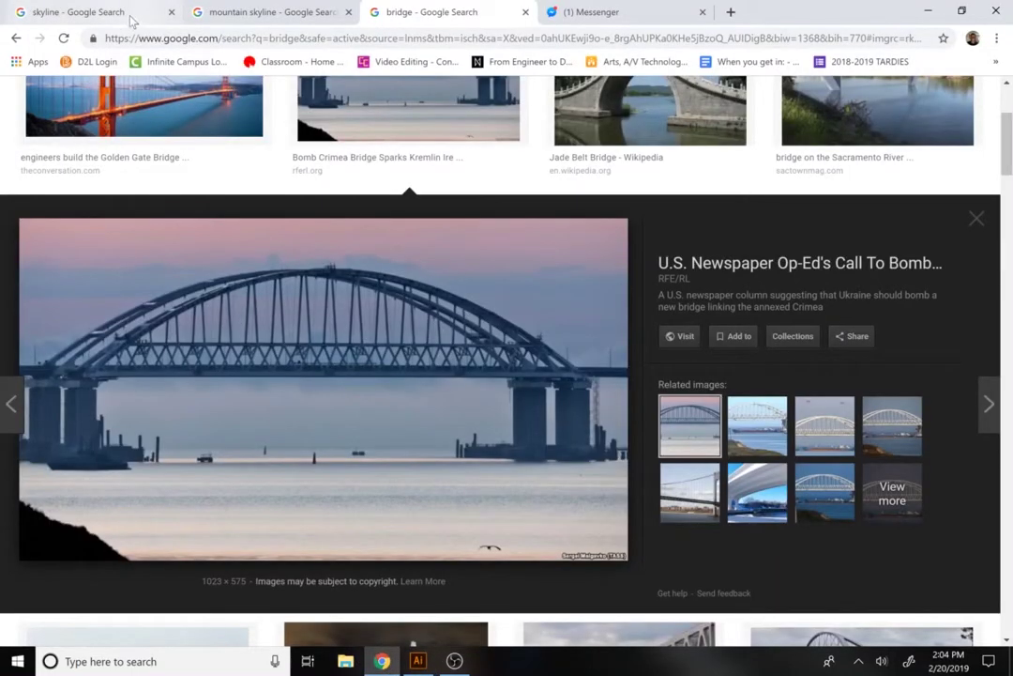
click(240, 12)
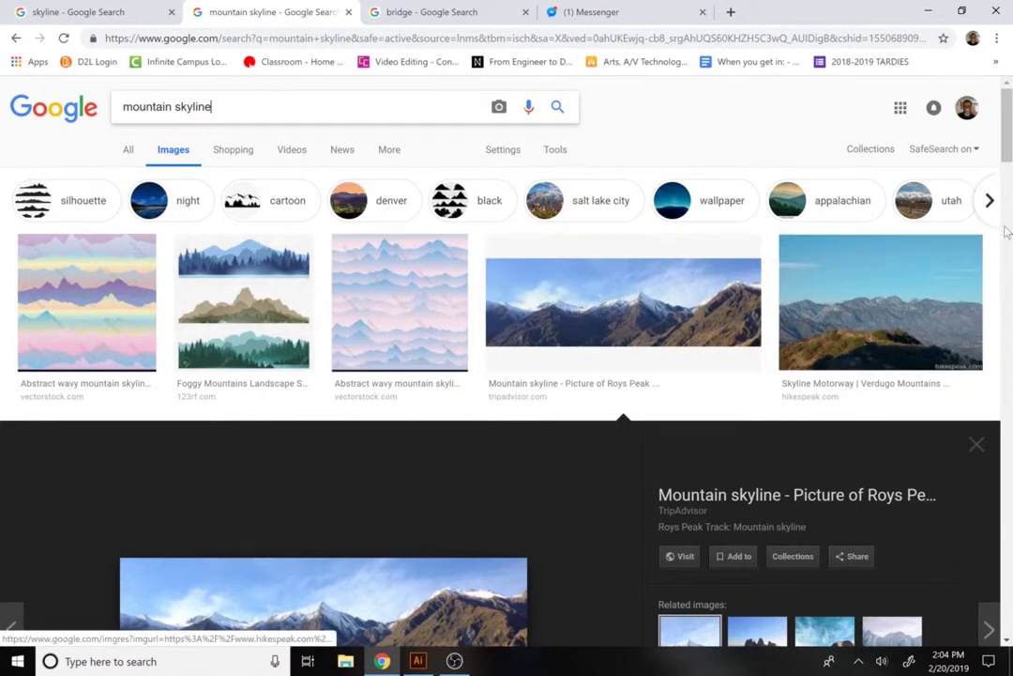
scroll(1009, 184, down, 2)
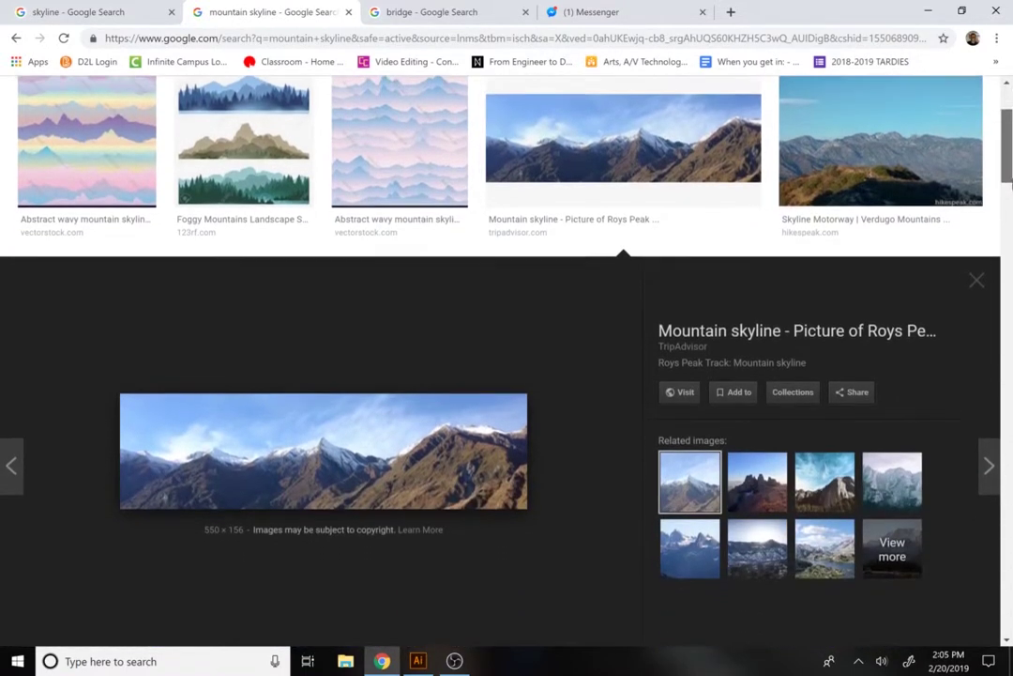
click(464, 394)
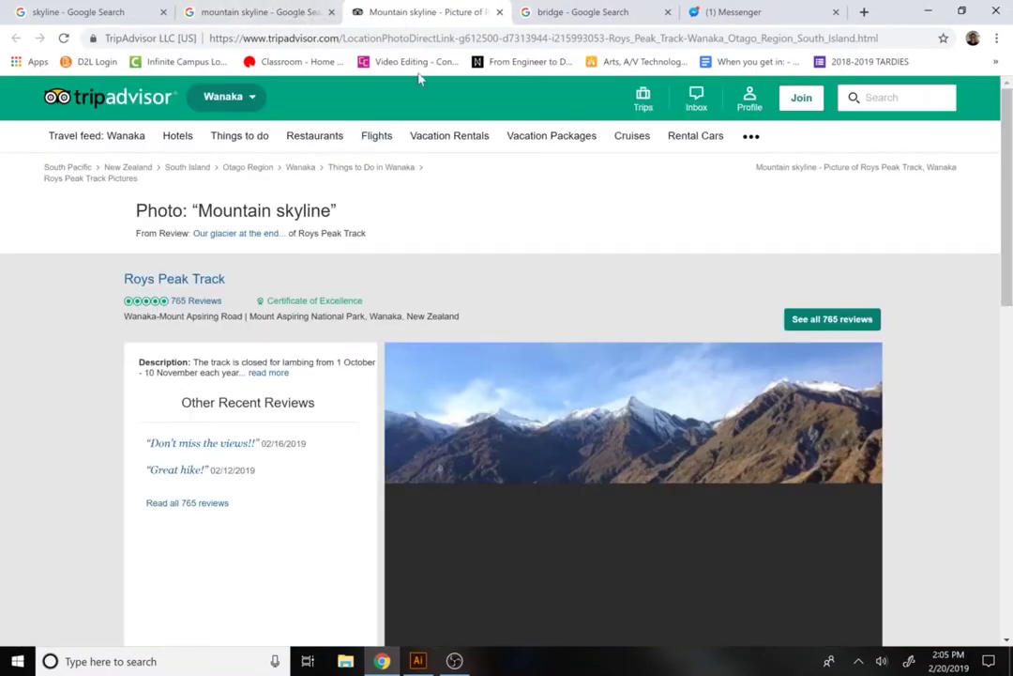
click(253, 11)
click(305, 388)
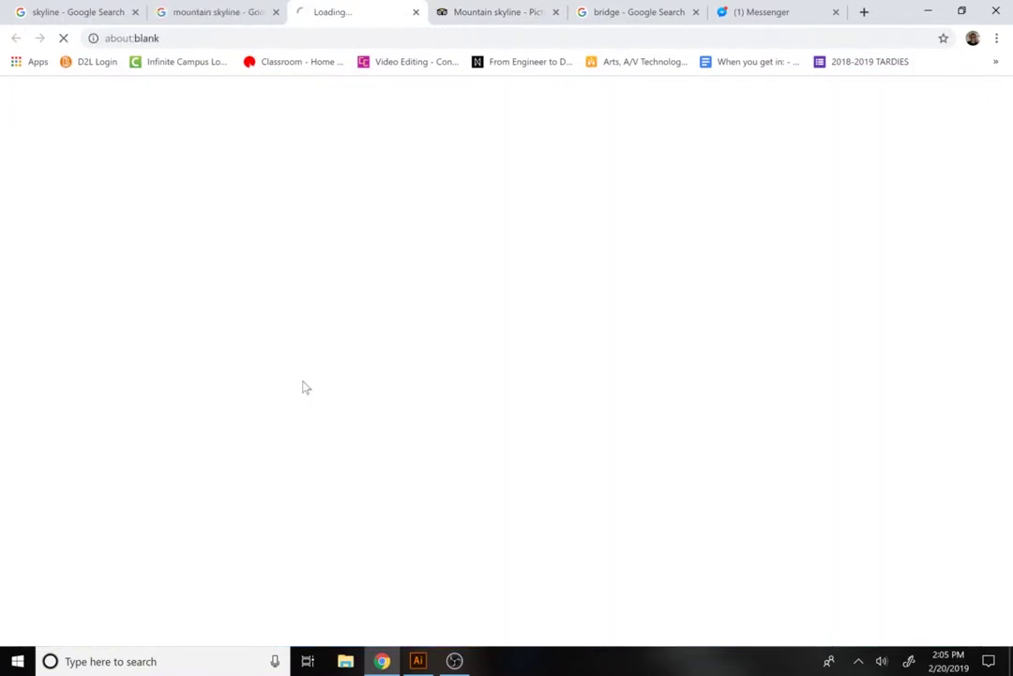
click(159, 11)
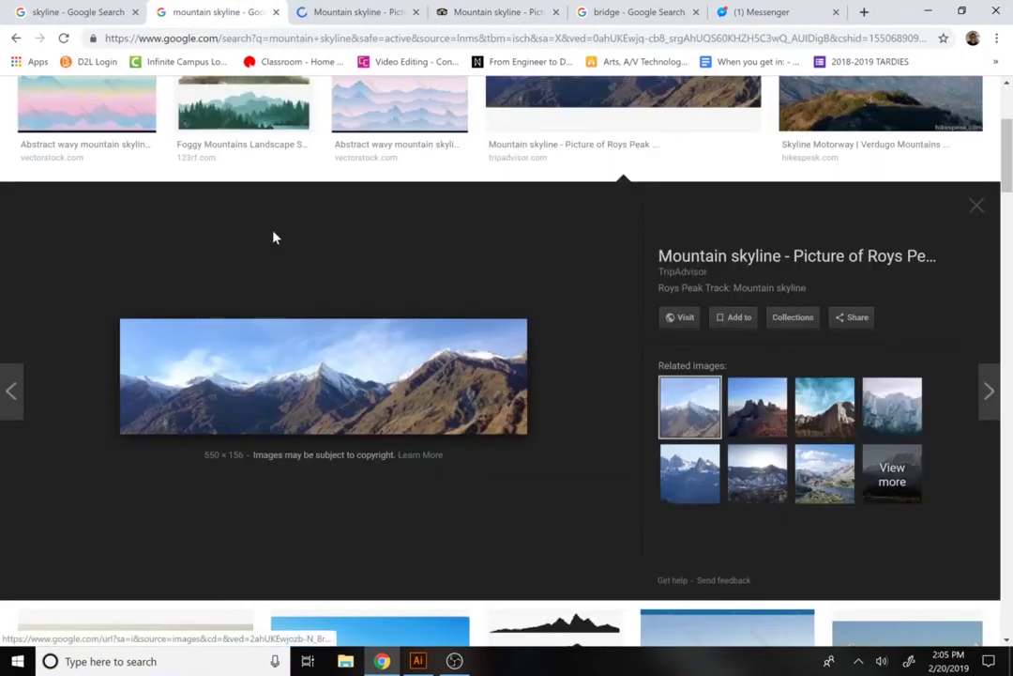
Step: Copy the Roys Peak mountain skyline image, switch to Illustrator and paste it into the blank document
right_click(324, 343)
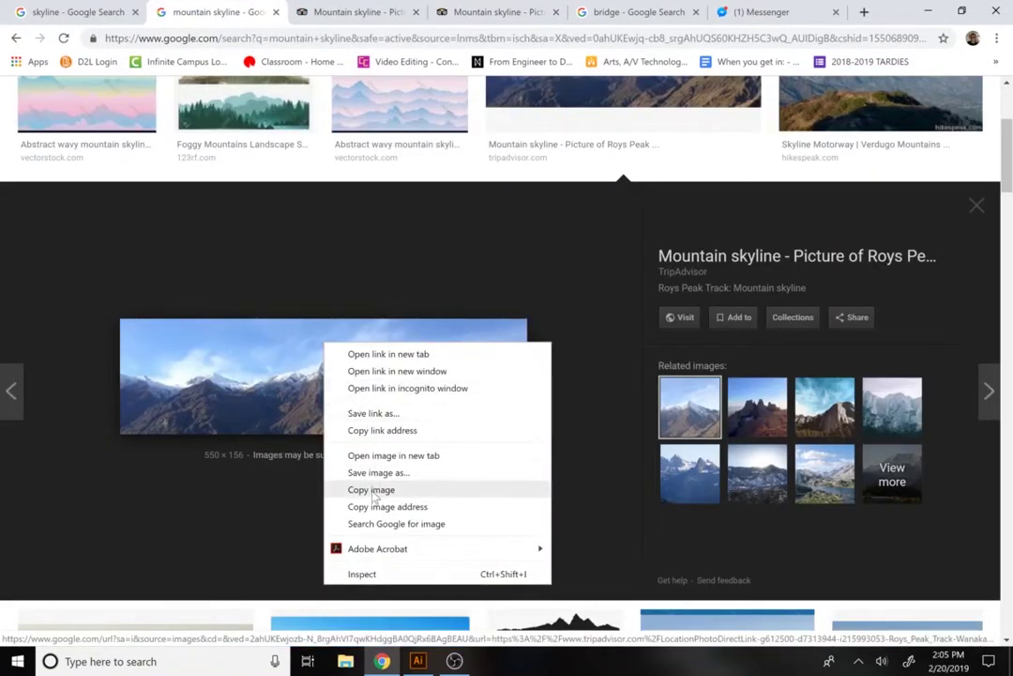
click(372, 490)
click(417, 661)
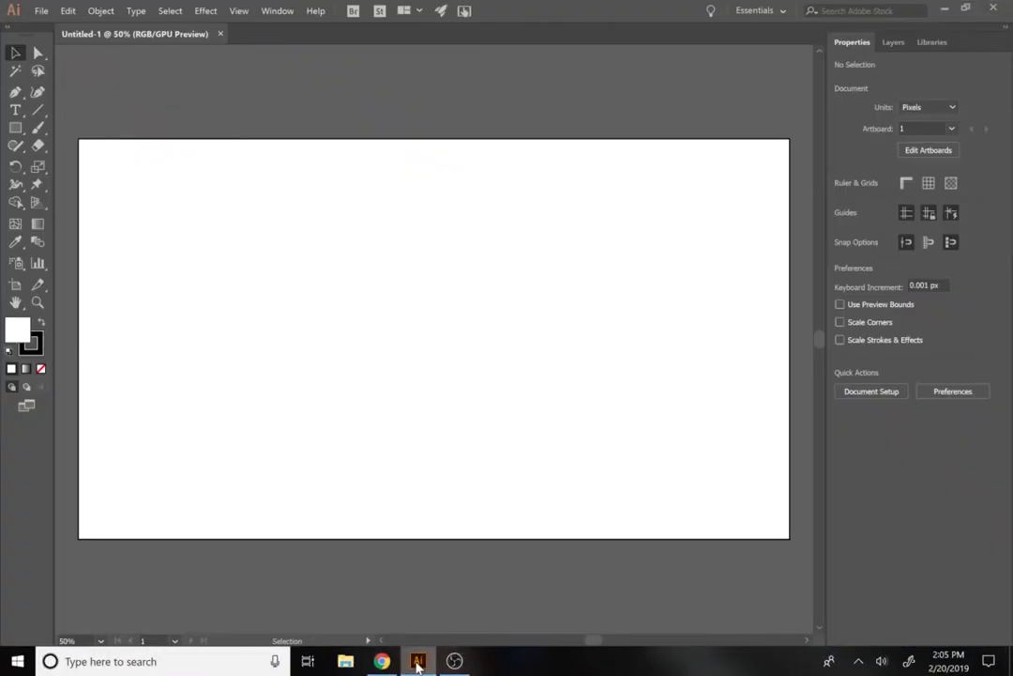
key(ctrl+v)
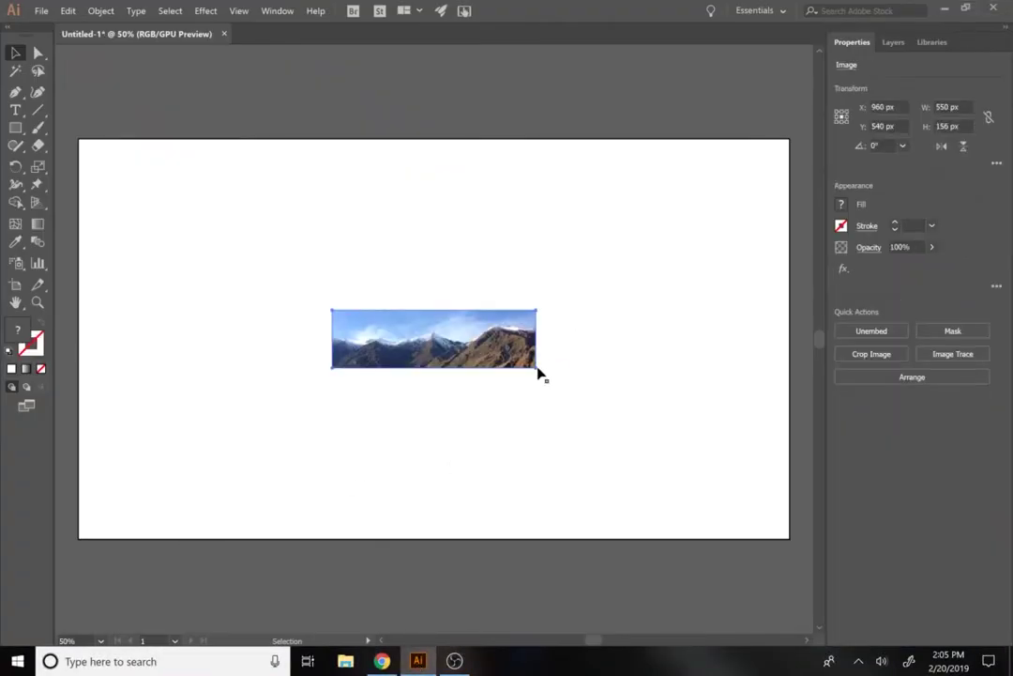
Step: Reposition the pasted mountain image near the artboard's centre, at about X 1006 px, Y 553 px
drag(537, 373, 658, 449)
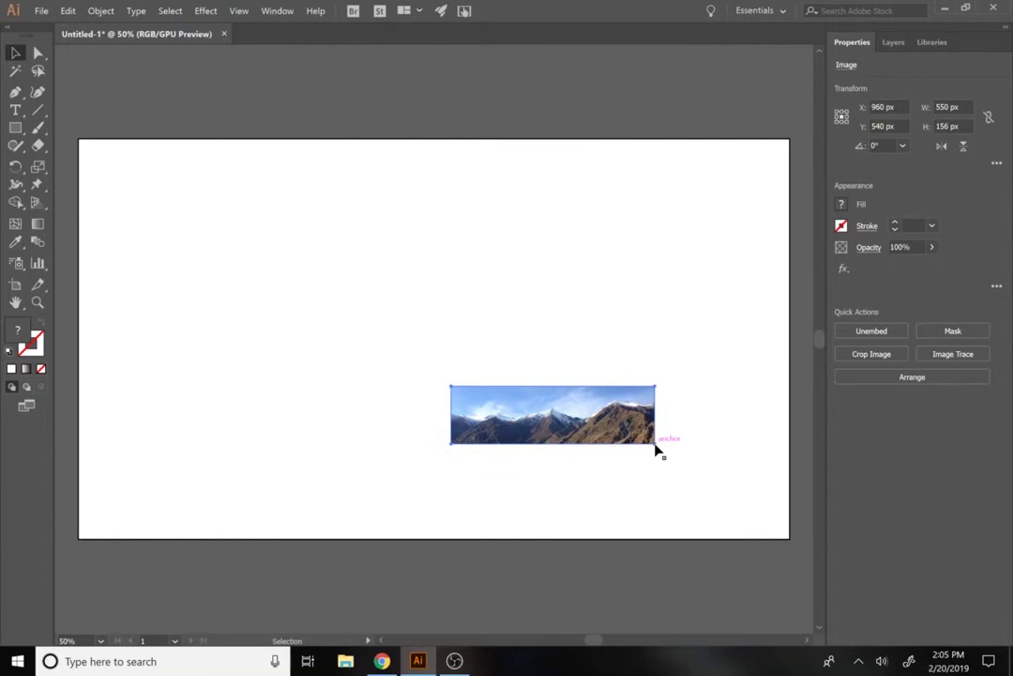
click(507, 520)
click(461, 398)
drag(455, 392, 351, 321)
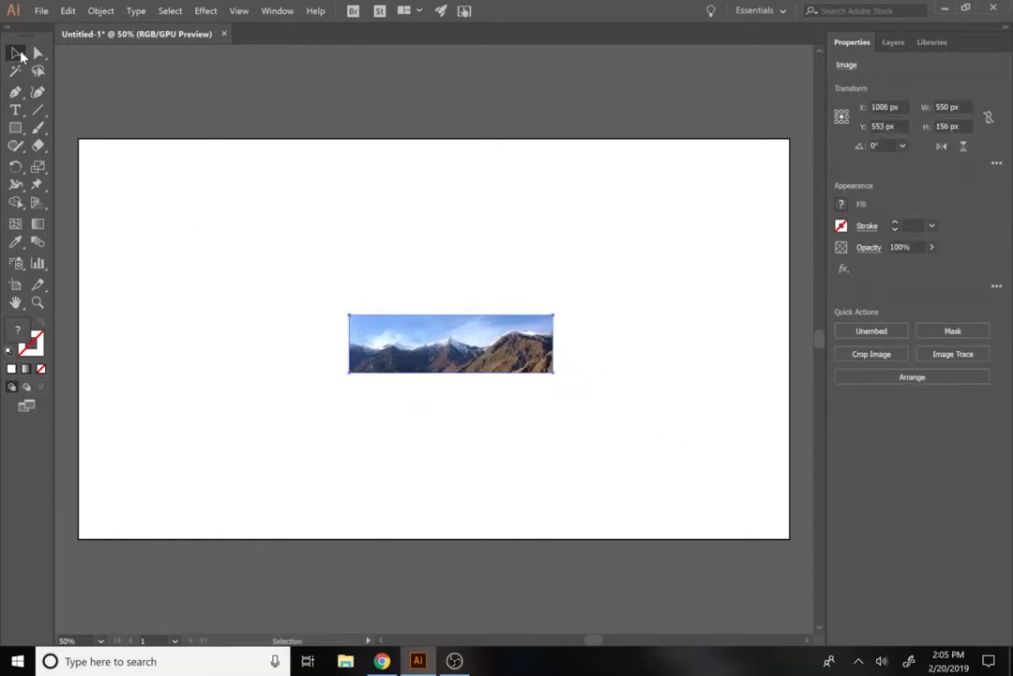
Step: Isolate the mountain image and scale it uniformly to 500%
right_click(409, 366)
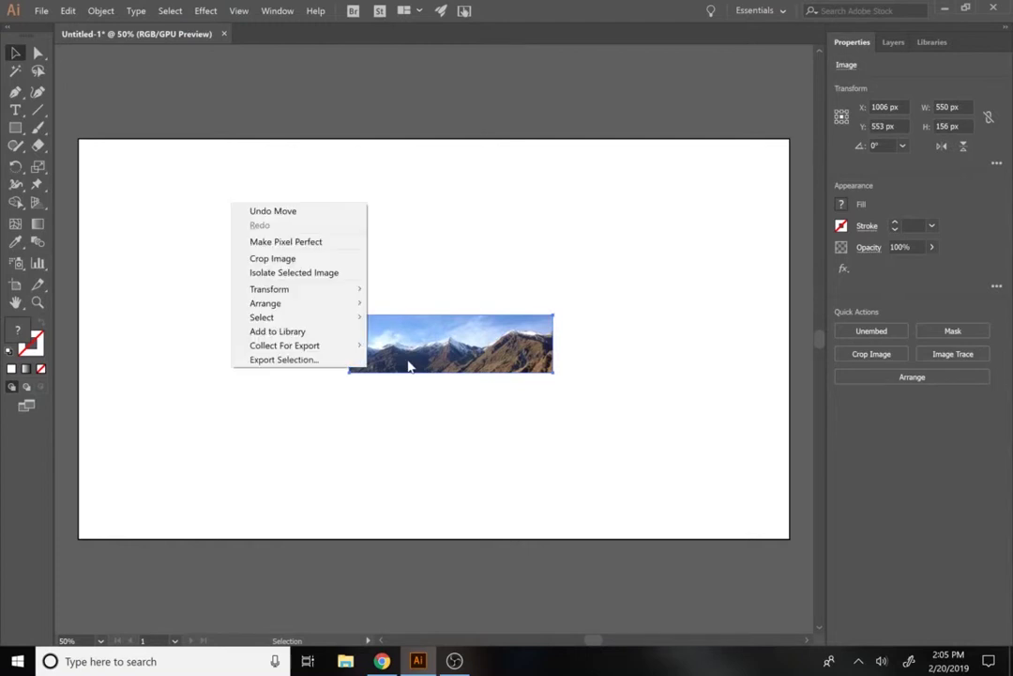
click(442, 429)
double_click(430, 349)
right_click(425, 349)
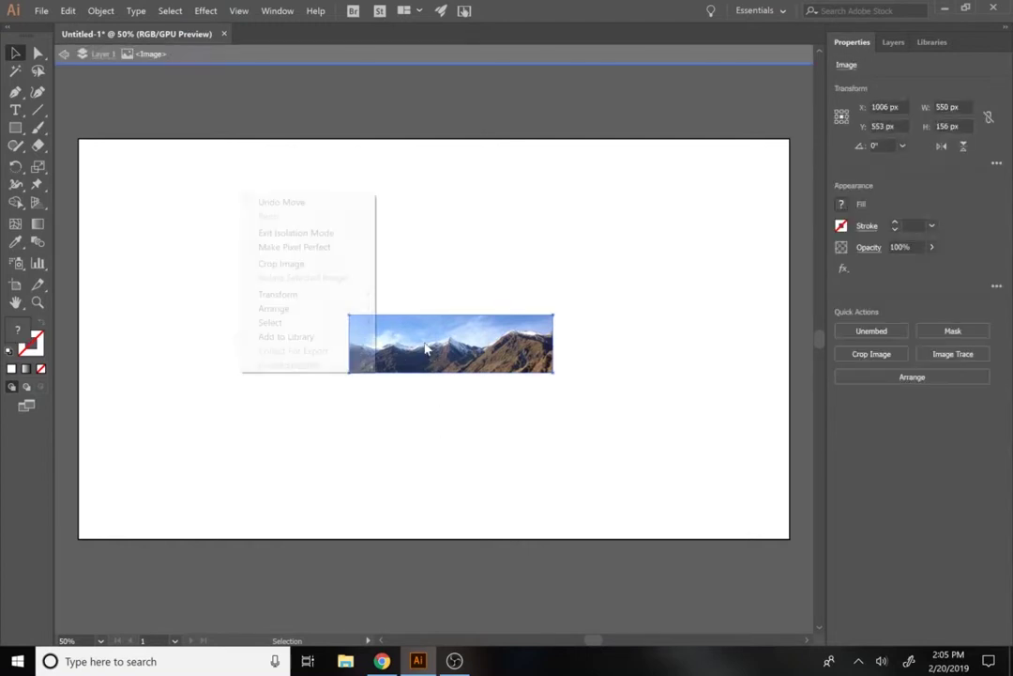
mouse_move(340, 294)
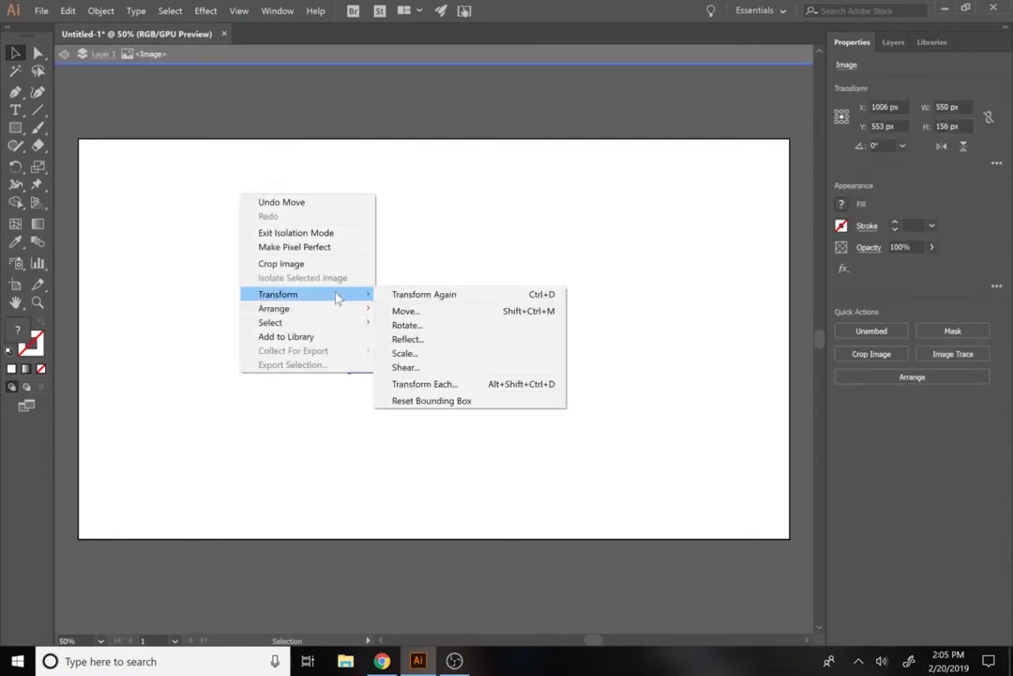
click(429, 353)
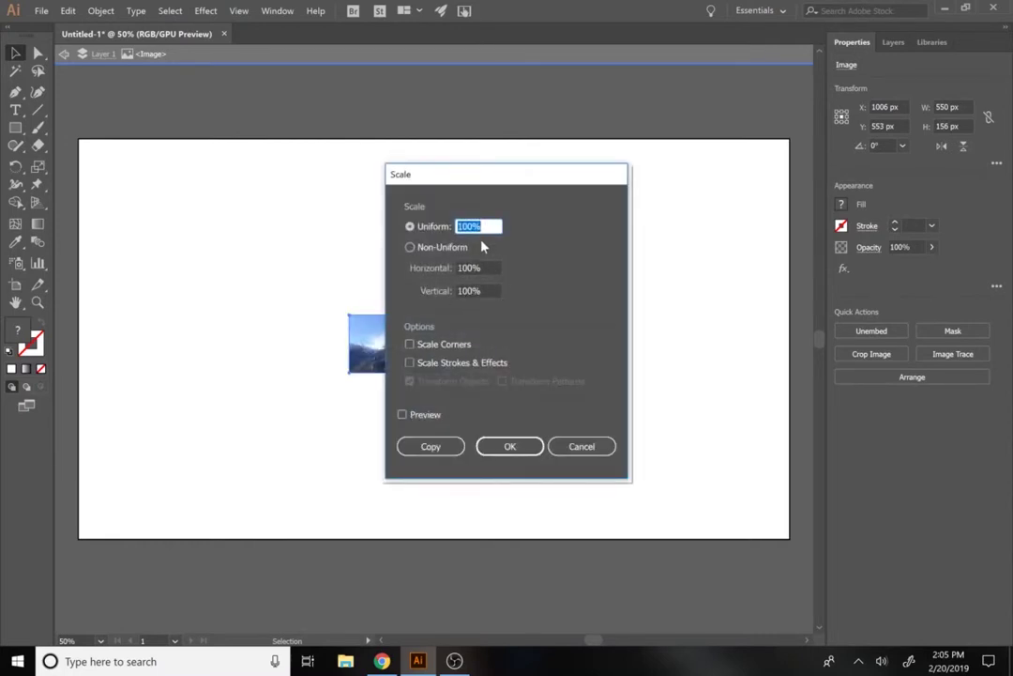
text(500)
key(Return)
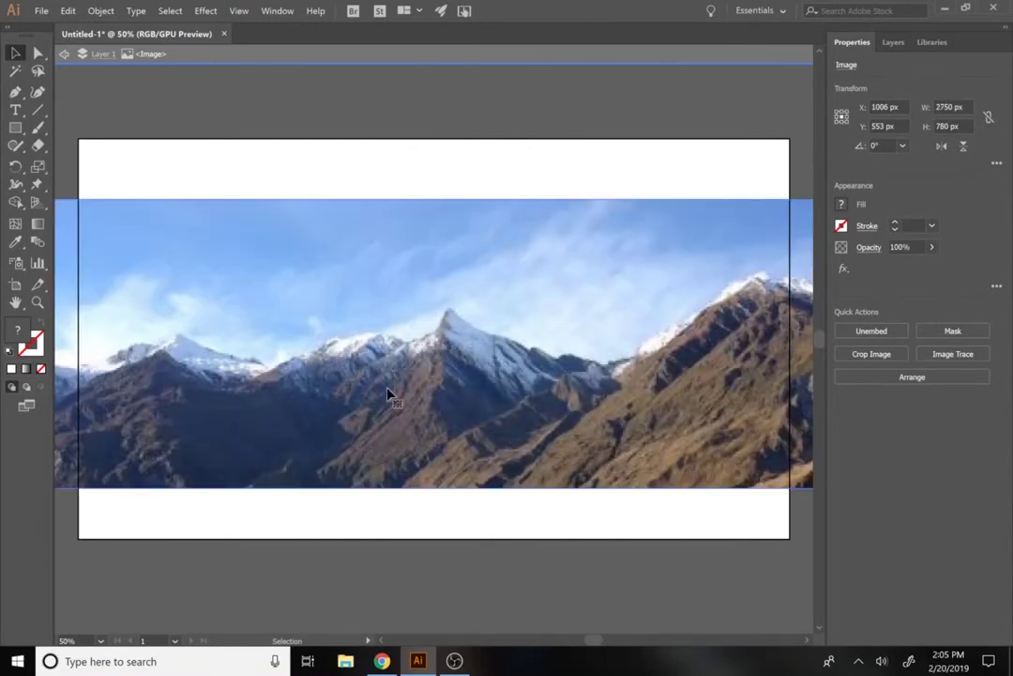
Step: Move the enlarged mountain image to about X 1679 px, Y 653 px and exit isolation mode
drag(389, 394, 577, 389)
drag(130, 200, 195, 245)
click(277, 539)
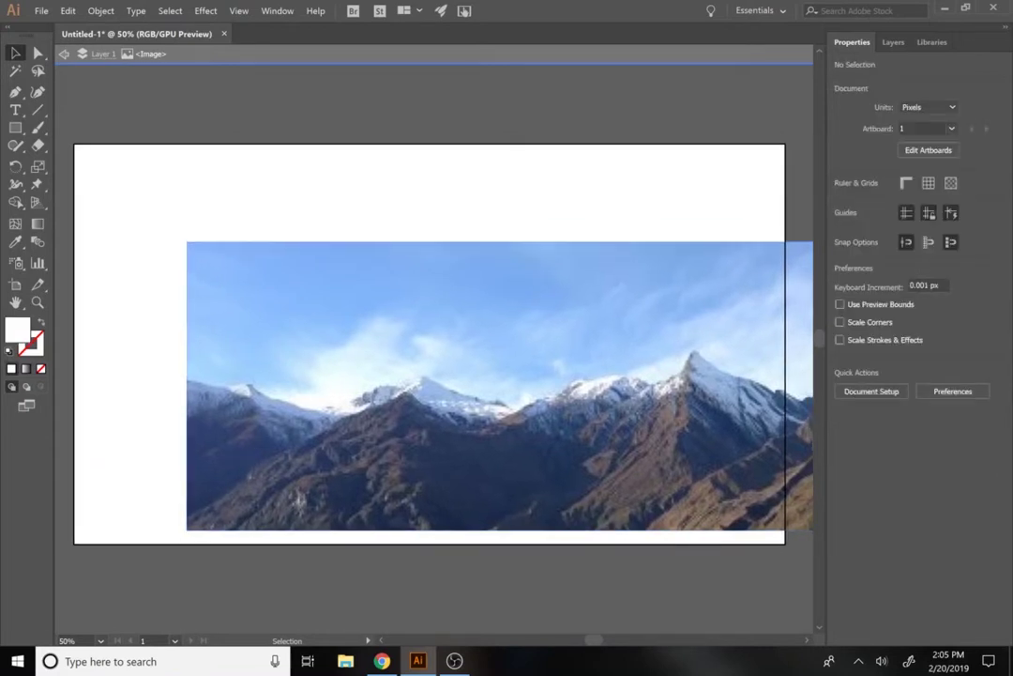
click(274, 60)
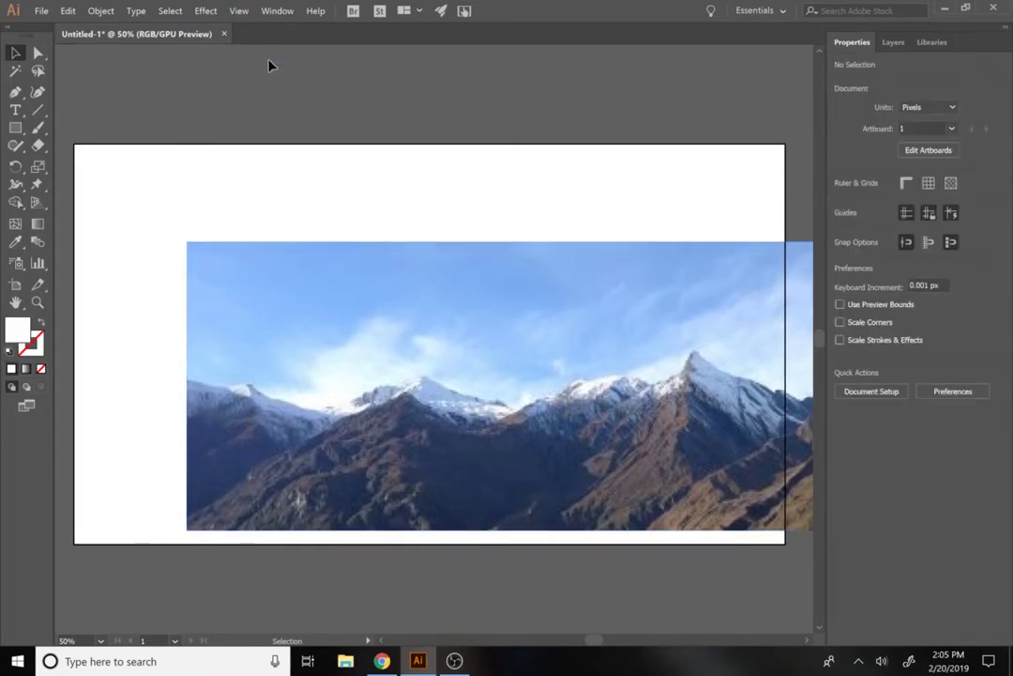
Step: Move the mountain image with the Direct Selection tool to about X 1467 px, Y 491 px
click(273, 345)
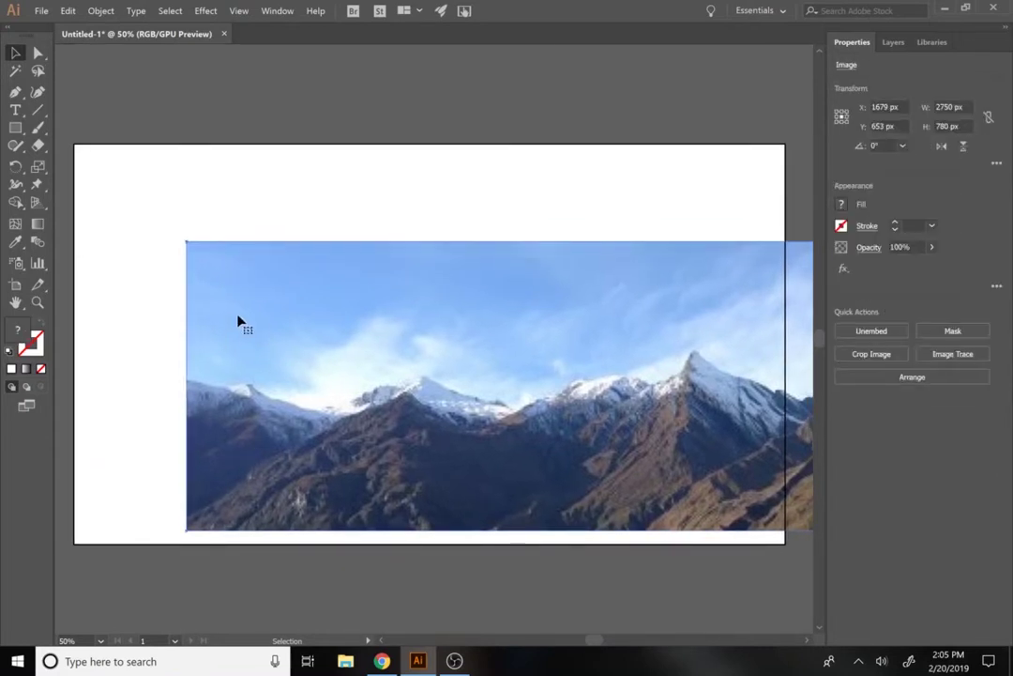
click(36, 51)
drag(190, 249, 244, 281)
drag(294, 345, 162, 251)
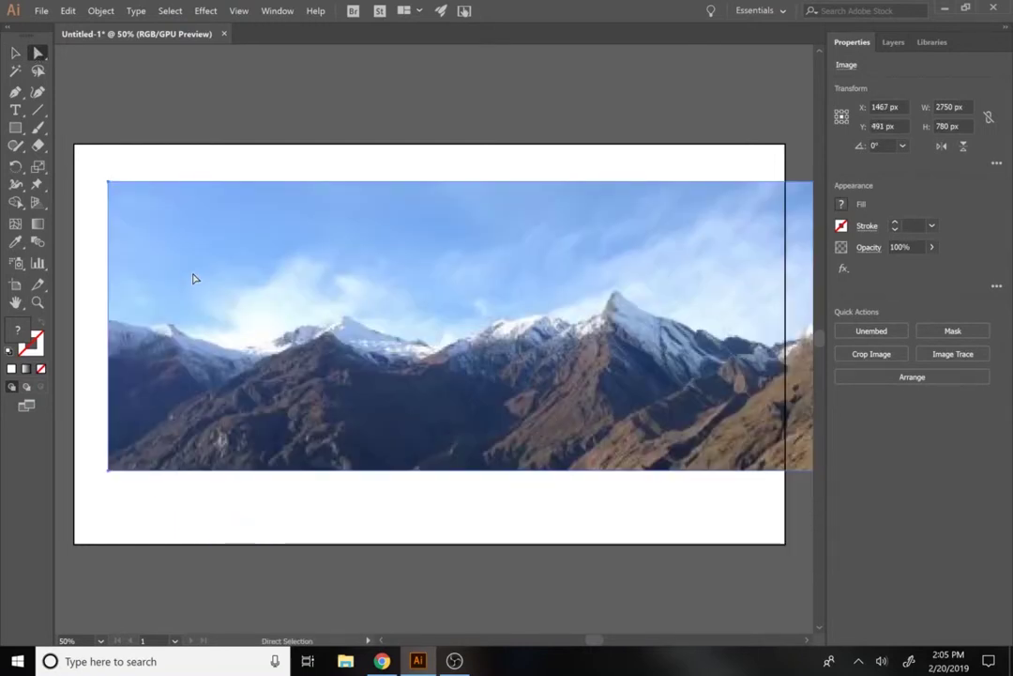
Step: Move the mountain image with the Selection tool across the artboard to about X 993 px, Y 479 px
click(15, 52)
key(z)
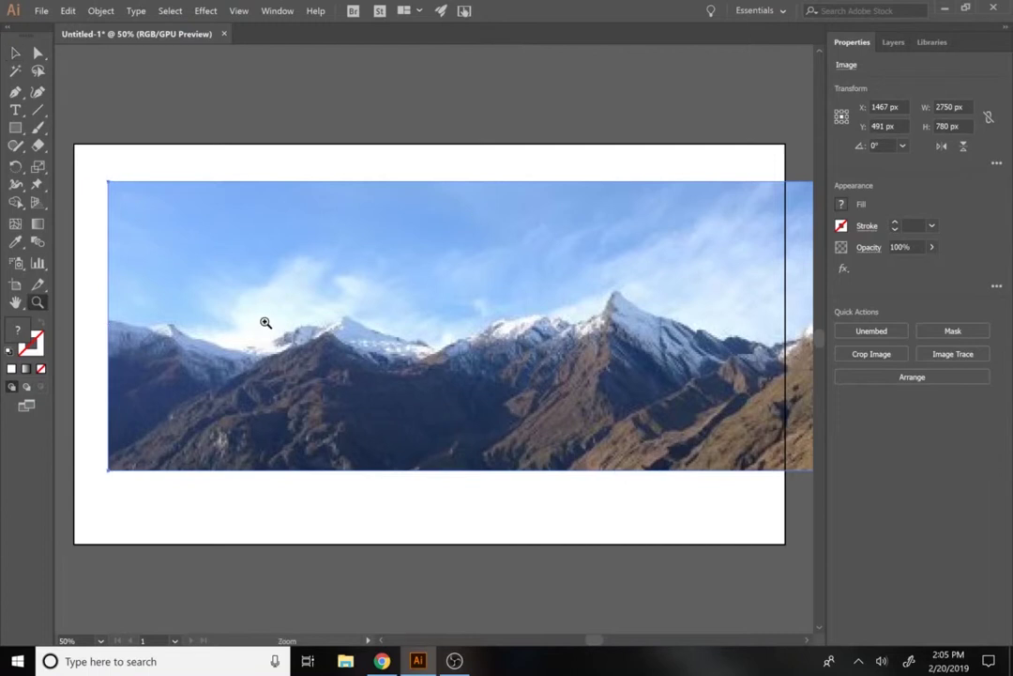
alt+click(265, 321)
drag(545, 406, 382, 437)
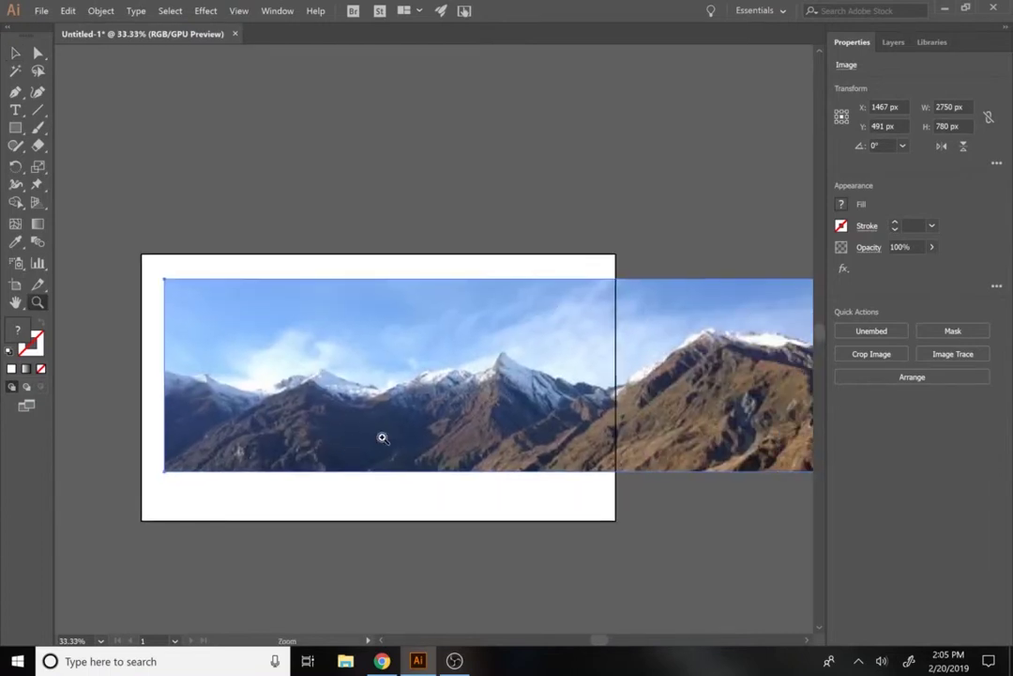
key(v)
drag(484, 409, 373, 414)
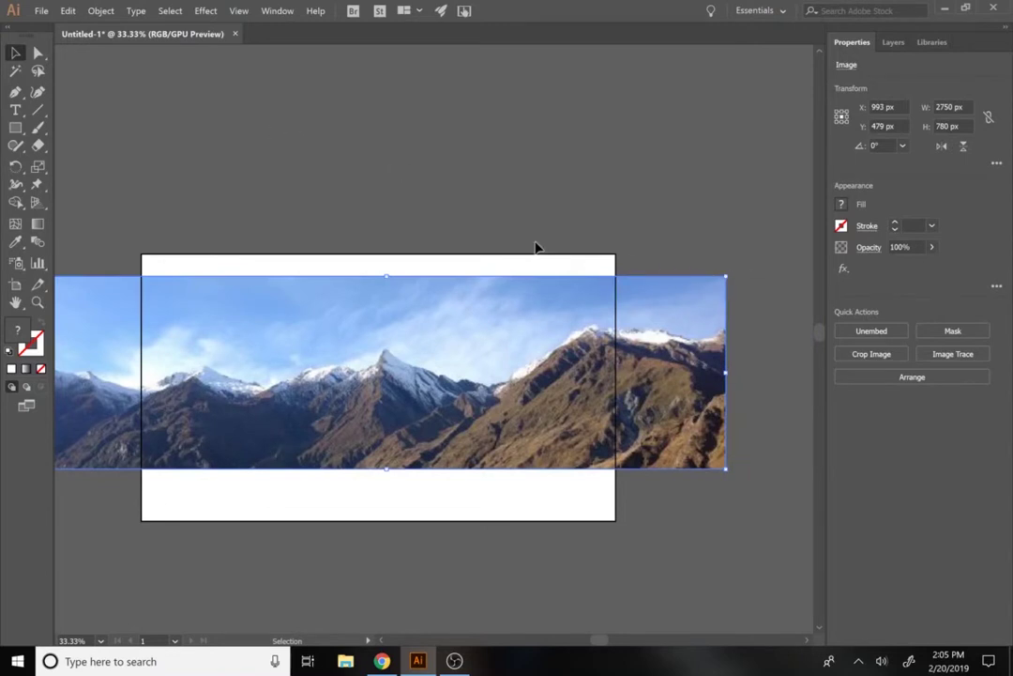
Step: Resize the mountain image proportionally to about 1933 x 548 px and position it to span the artboard's full width
drag(728, 276, 588, 355)
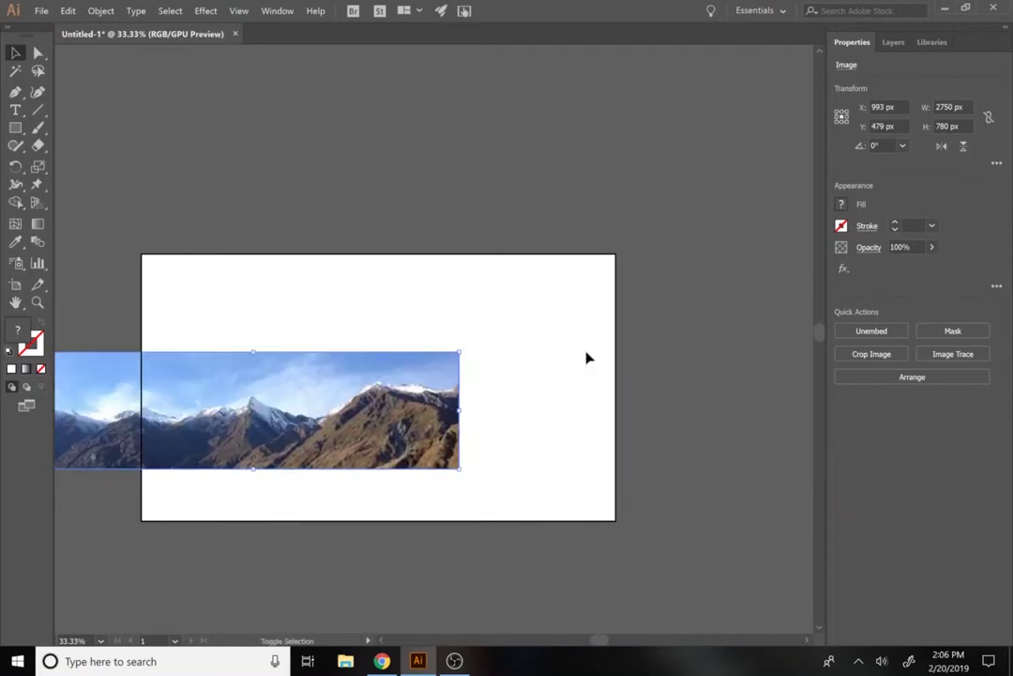
drag(406, 398, 498, 389)
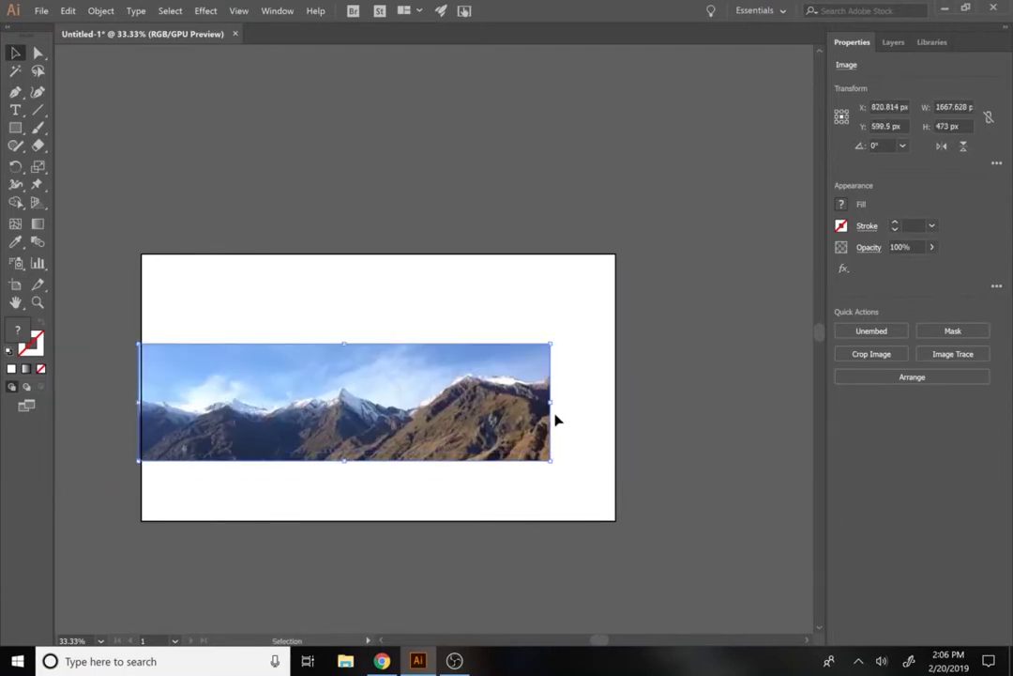
drag(553, 463, 616, 517)
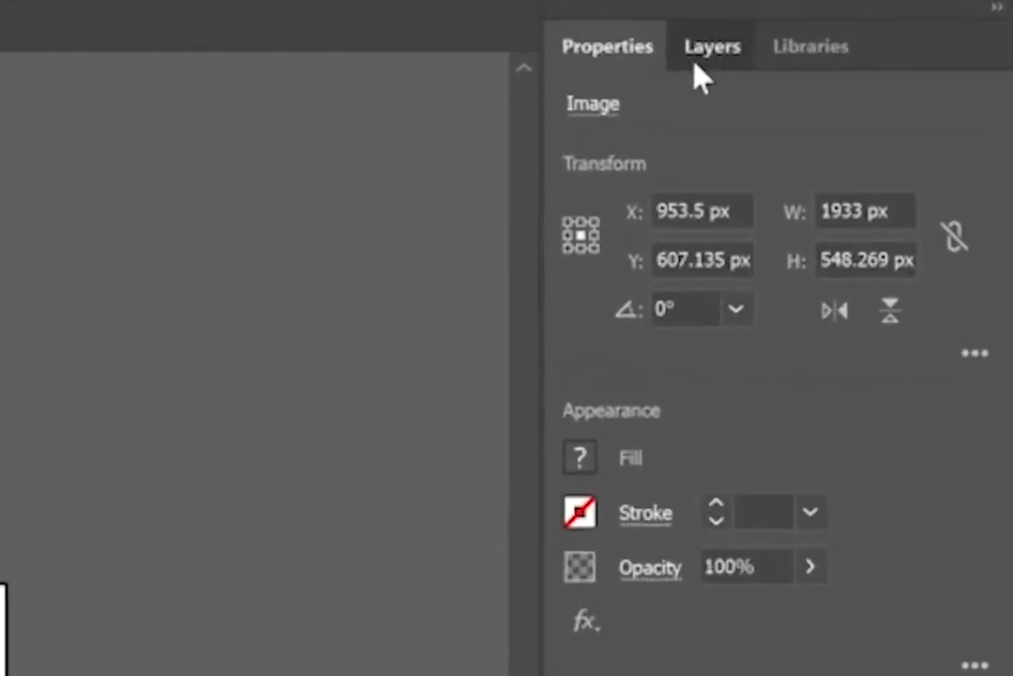
Step: Lock Layer 1 containing the mountain image and add a new layer above it
click(888, 47)
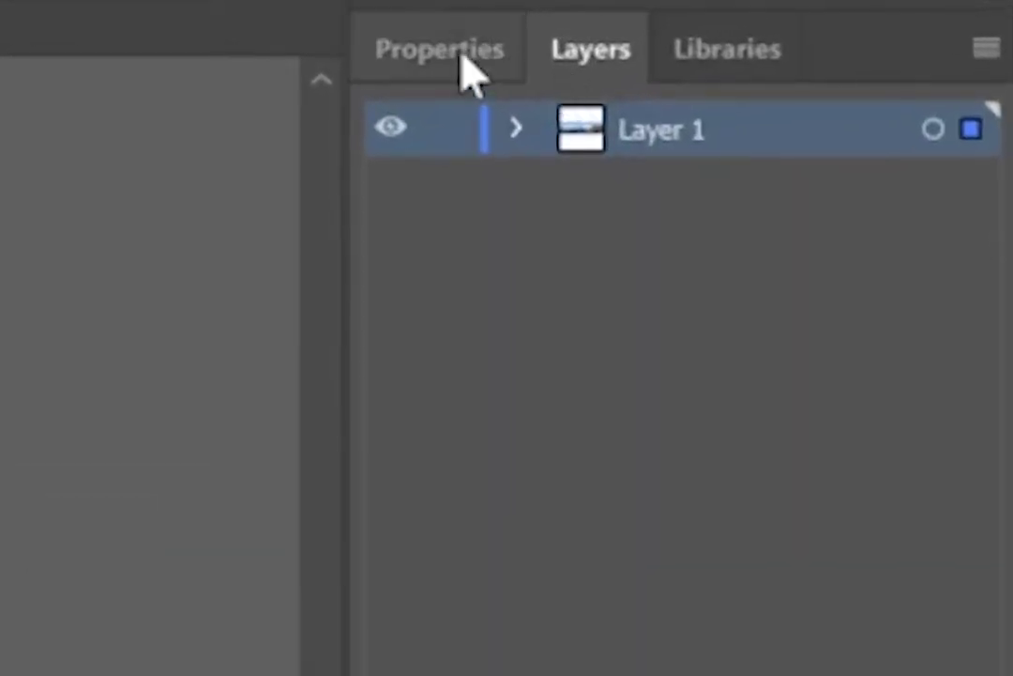
click(515, 49)
click(629, 52)
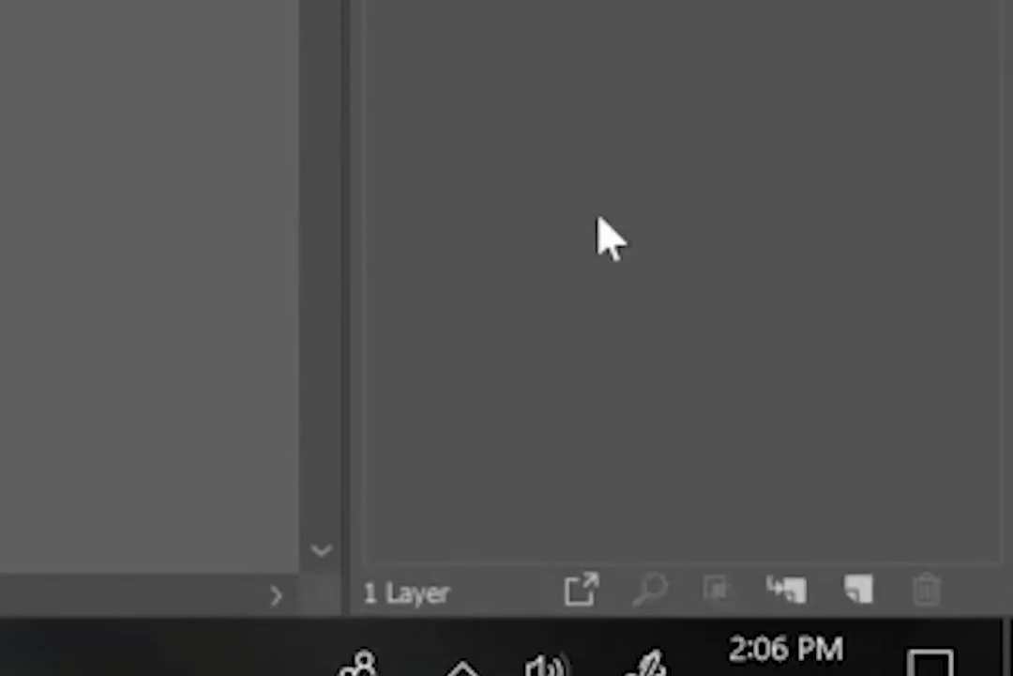
click(861, 593)
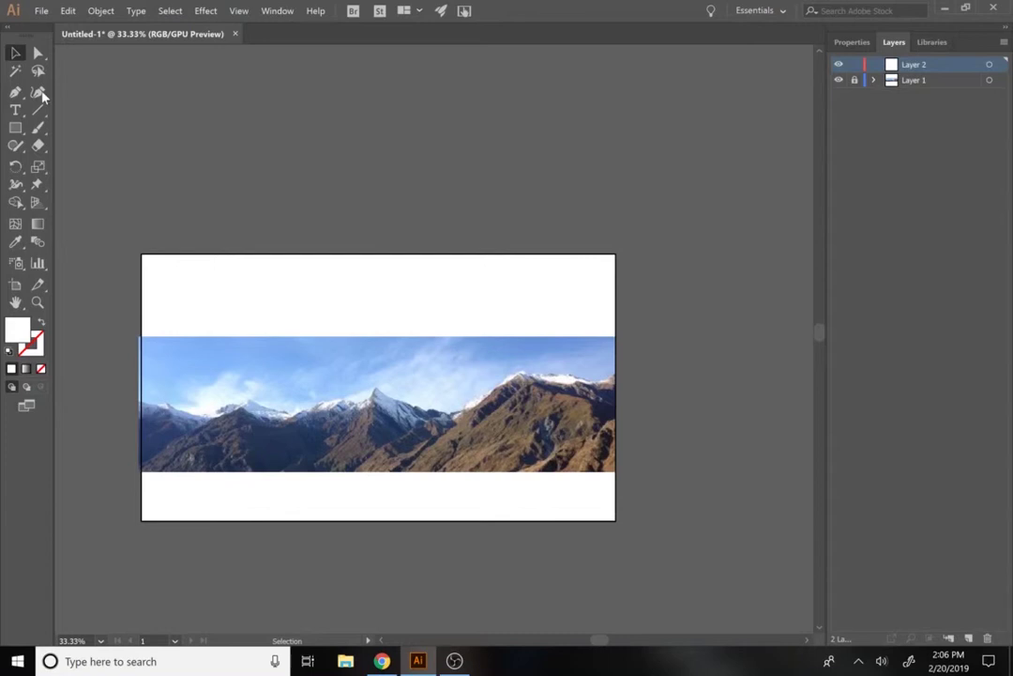
Step: Activate the Pen tool with a medium blue swatch as fill and no stroke
click(15, 92)
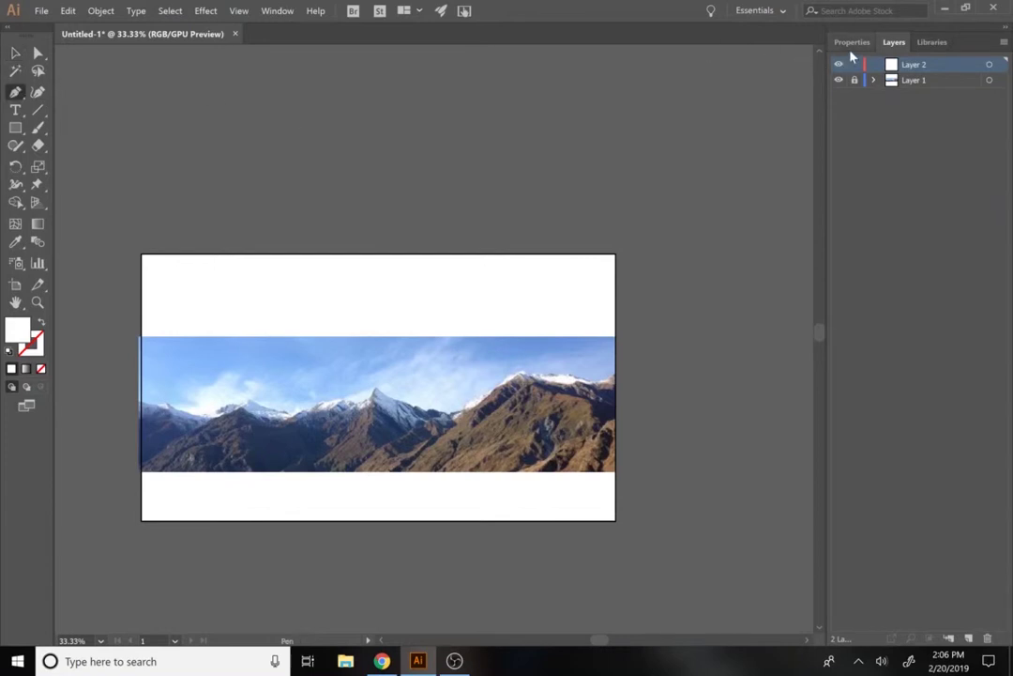
click(852, 47)
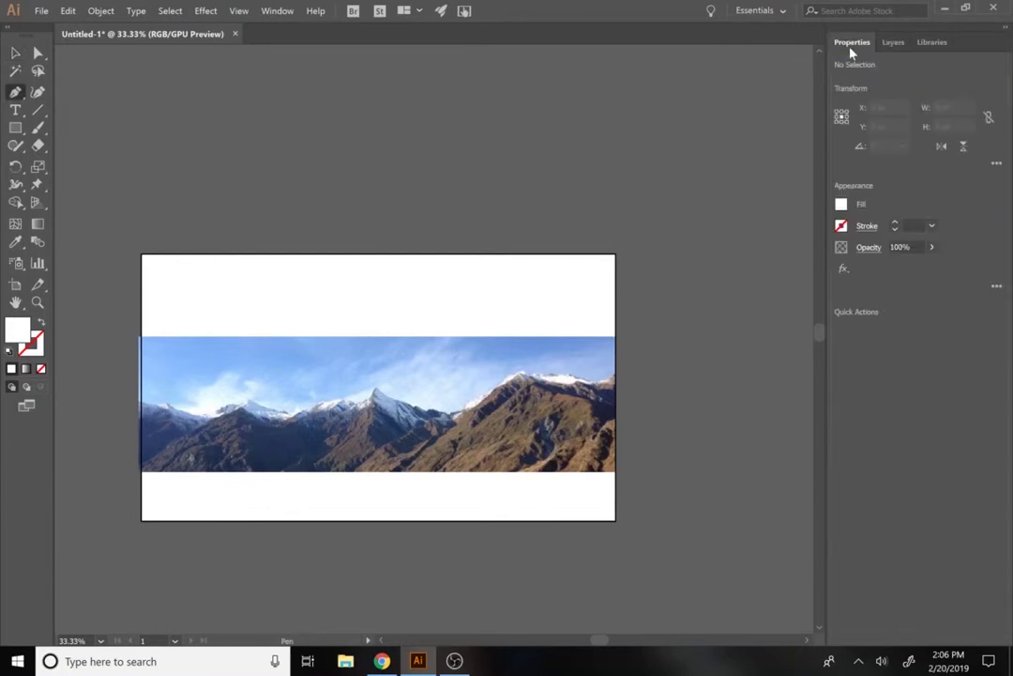
click(842, 226)
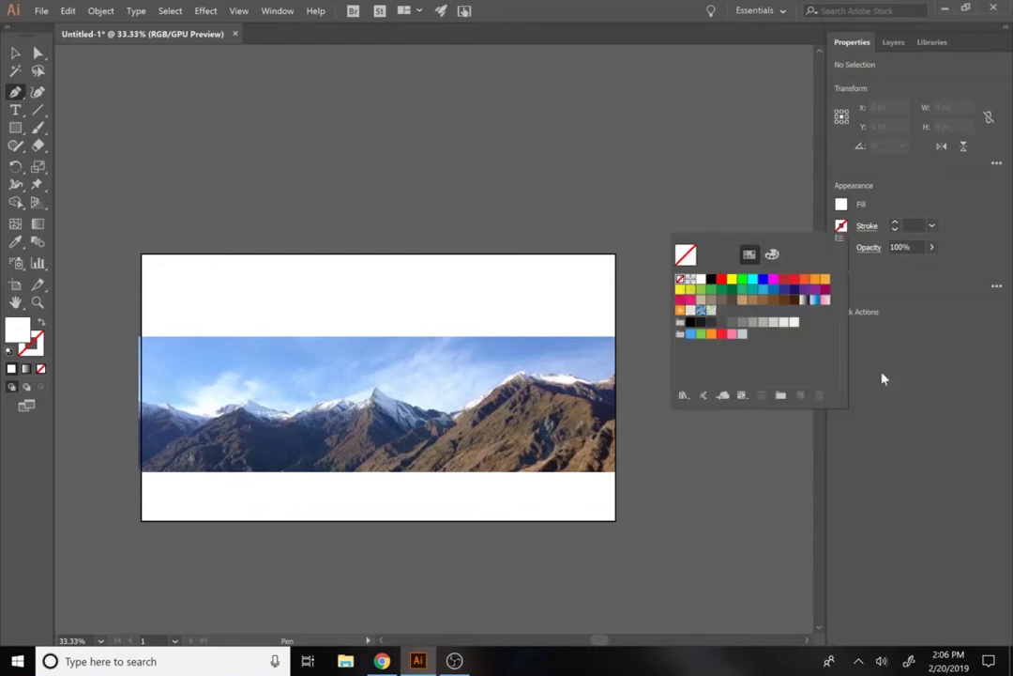
click(845, 208)
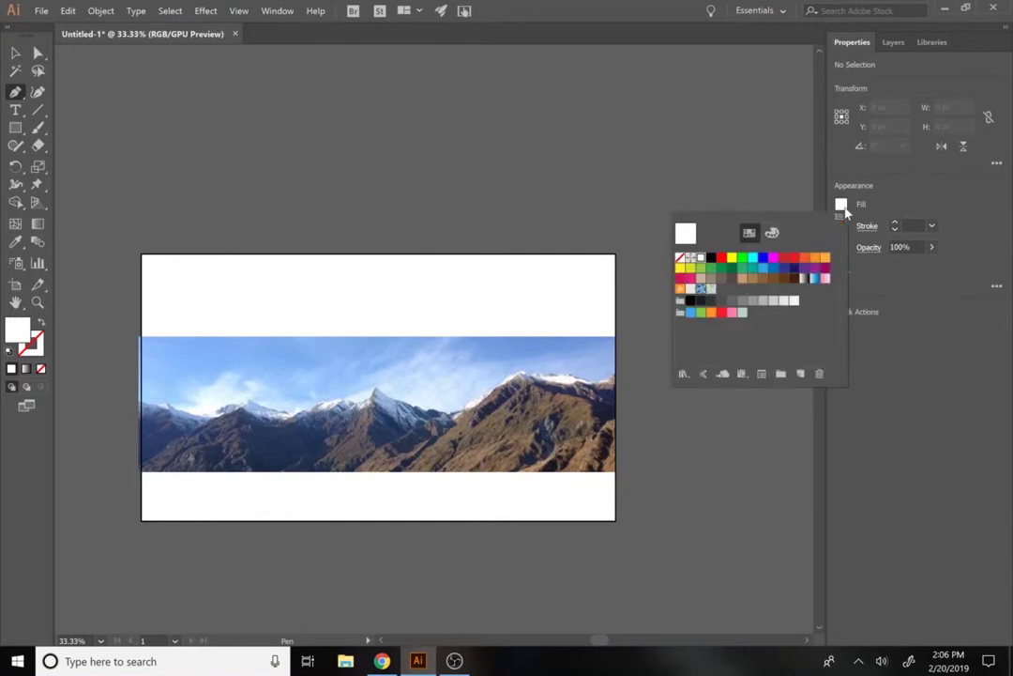
click(773, 271)
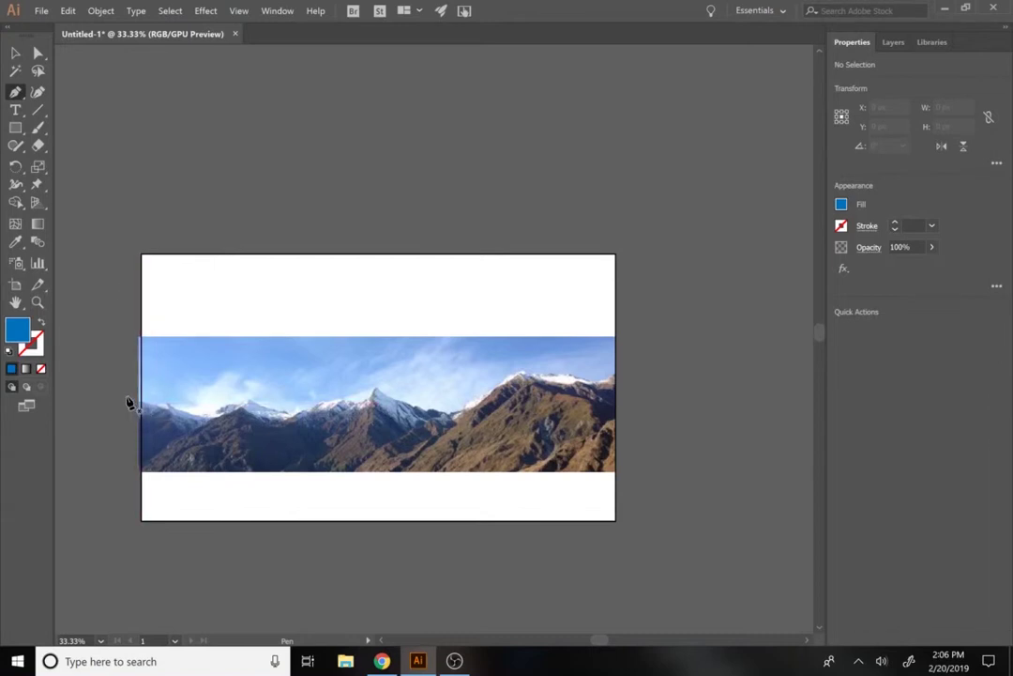
Step: Draw a closed, curvy blue test shape over the artboard and mountain image with the Pen tool
click(197, 187)
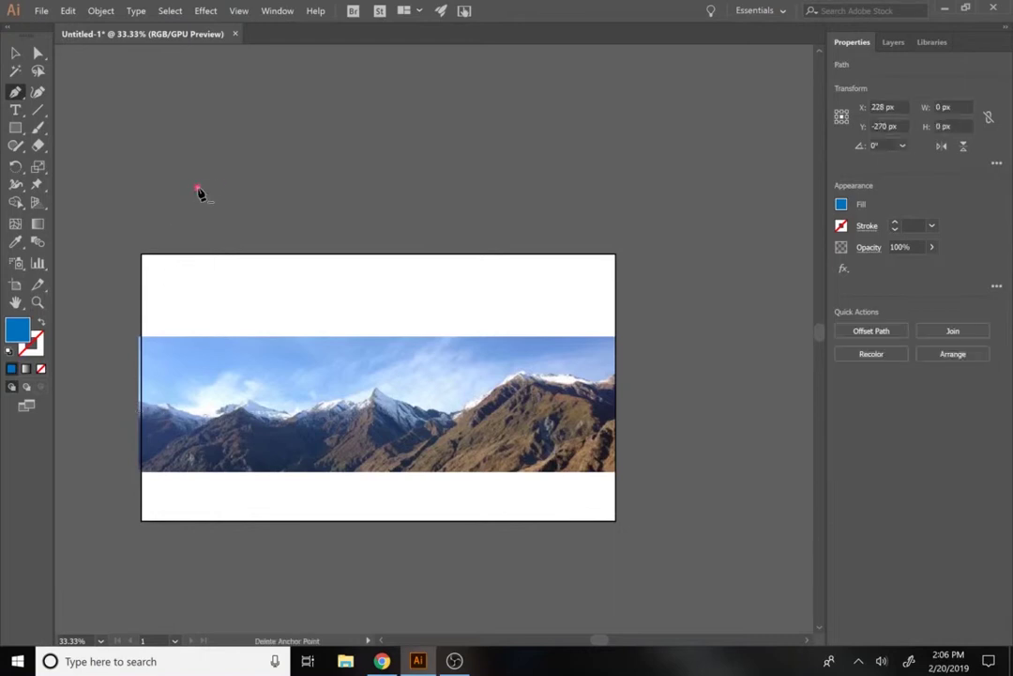
click(383, 227)
drag(432, 171, 446, 207)
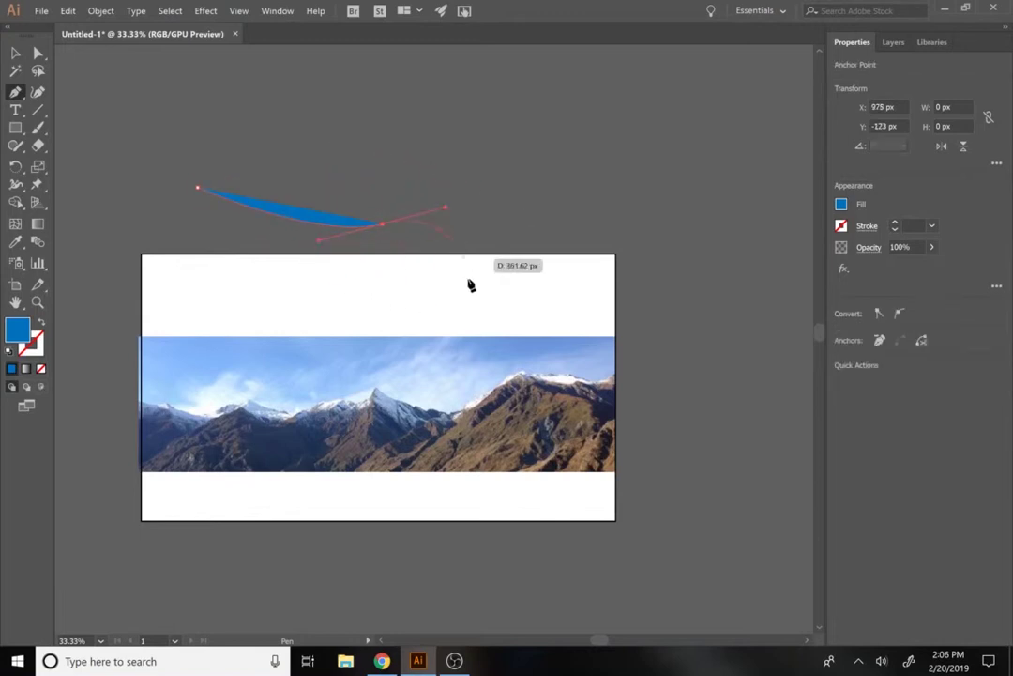
drag(468, 292, 522, 358)
drag(532, 483, 376, 456)
drag(270, 406, 225, 453)
drag(146, 328, 181, 289)
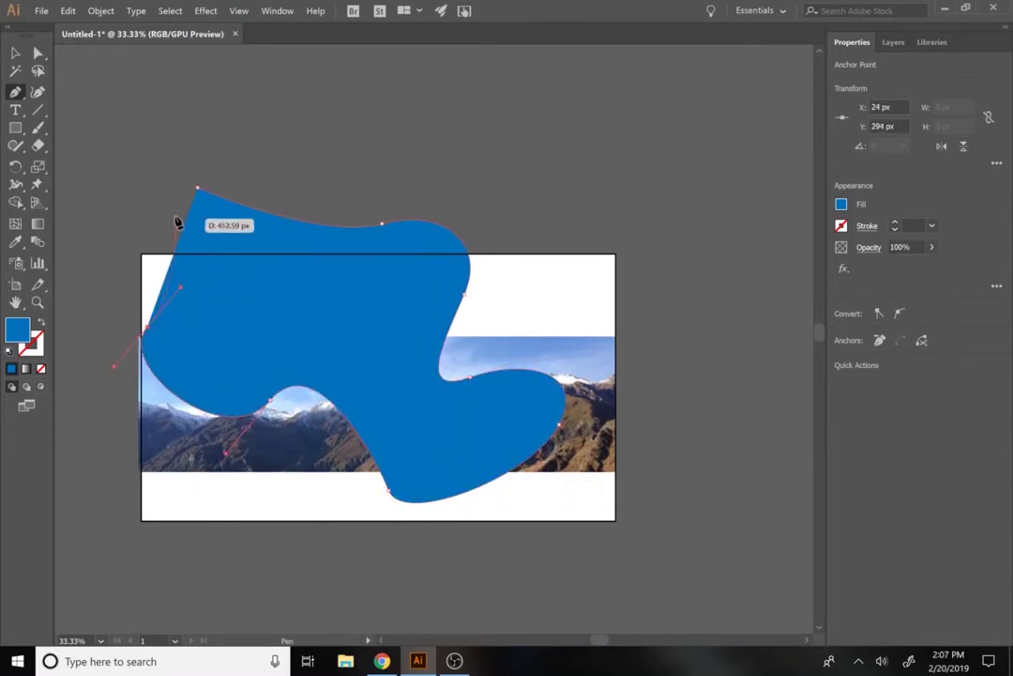
click(198, 189)
Step: Undo the whole blue test shape and check that Layer 2 is the active layer
key(ctrl+z)
key(ctrl+z)
key(ctrl+z)
key(ctrl+z)
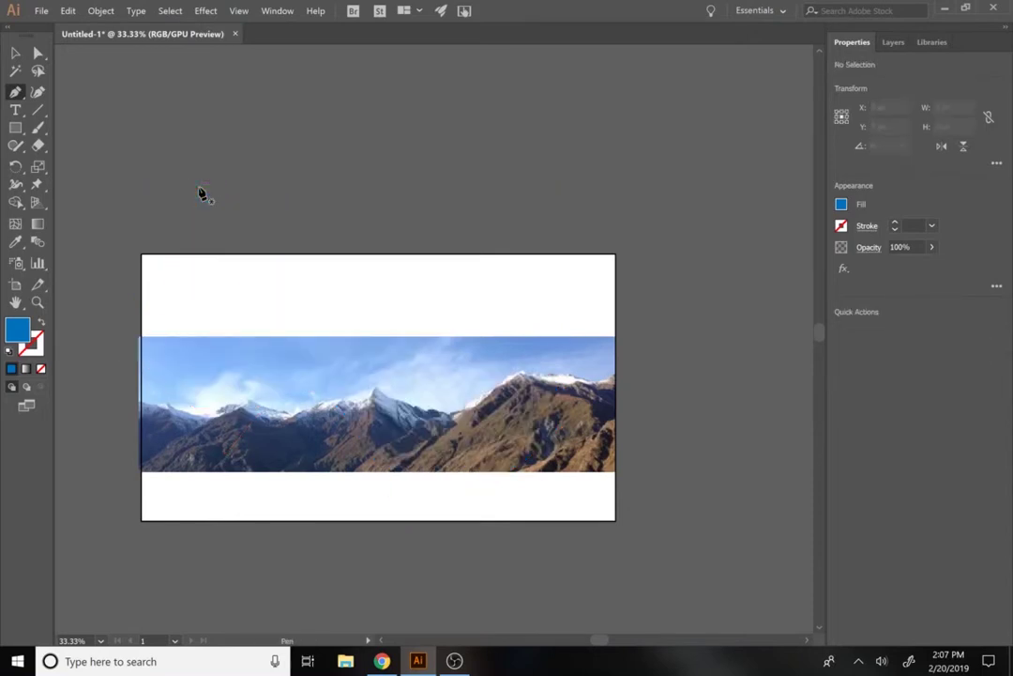
click(890, 43)
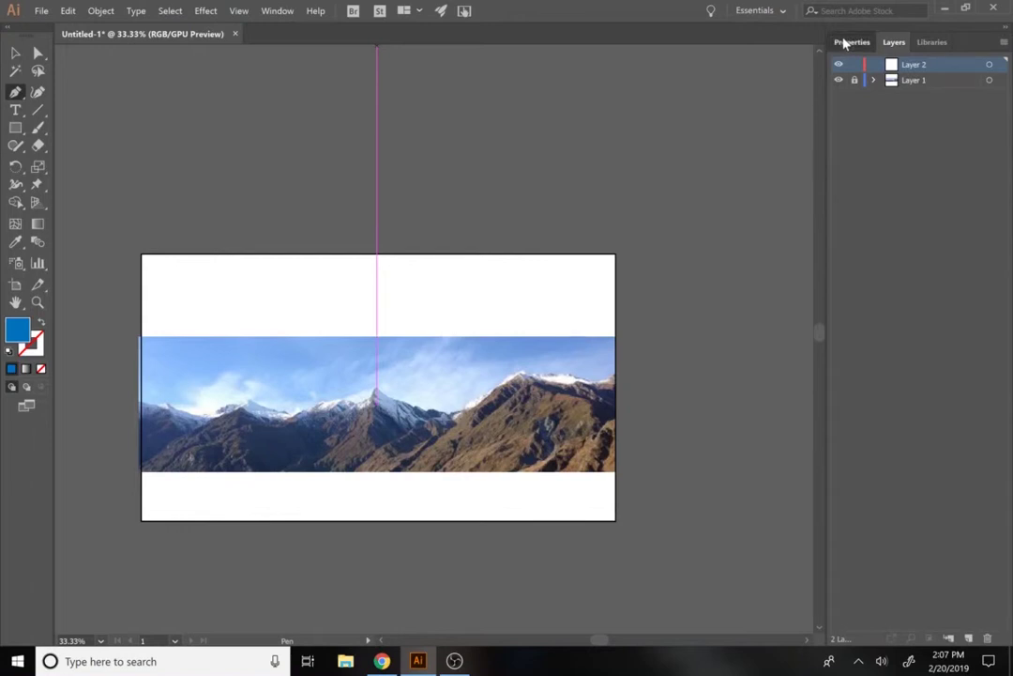
click(848, 43)
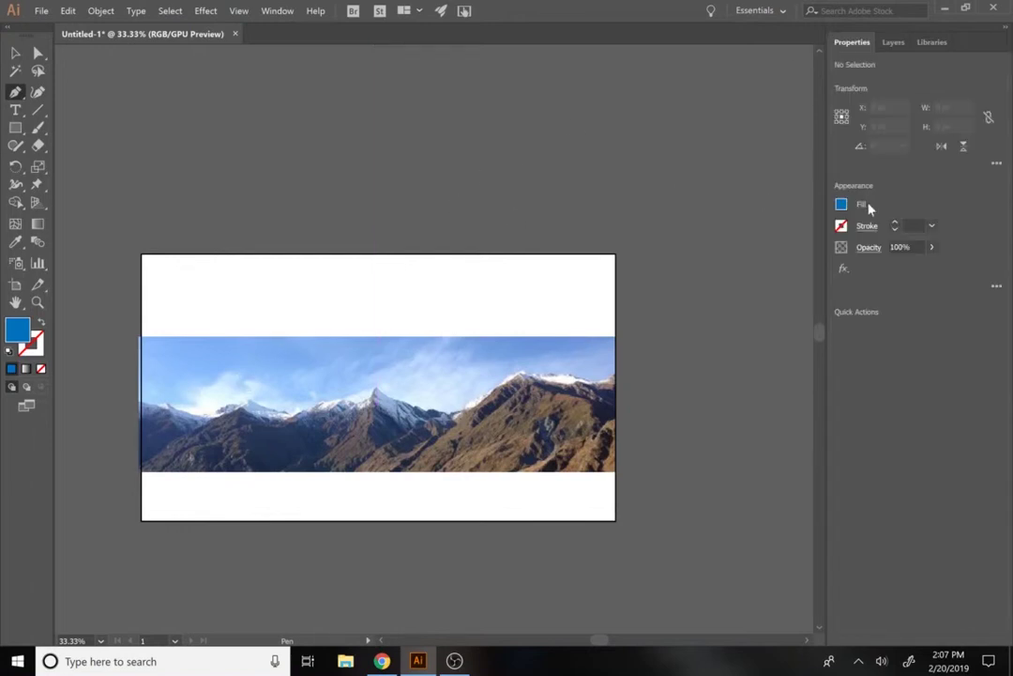
Step: Set the fill to None and draw a closed test path of straight and curved segments over the mountain image
click(842, 204)
click(680, 258)
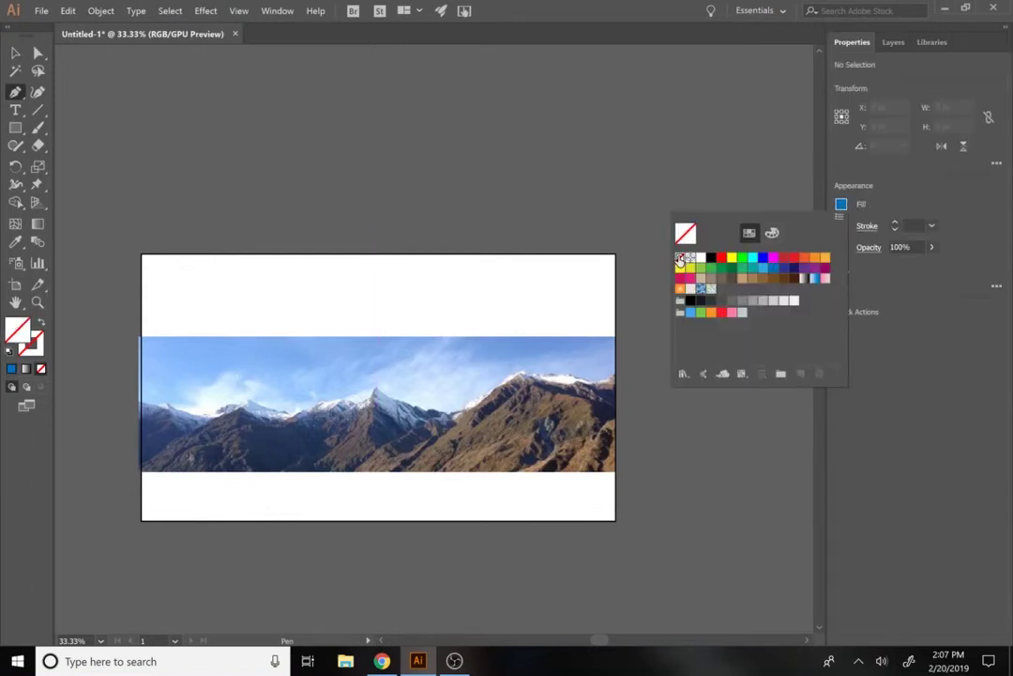
click(199, 389)
click(278, 437)
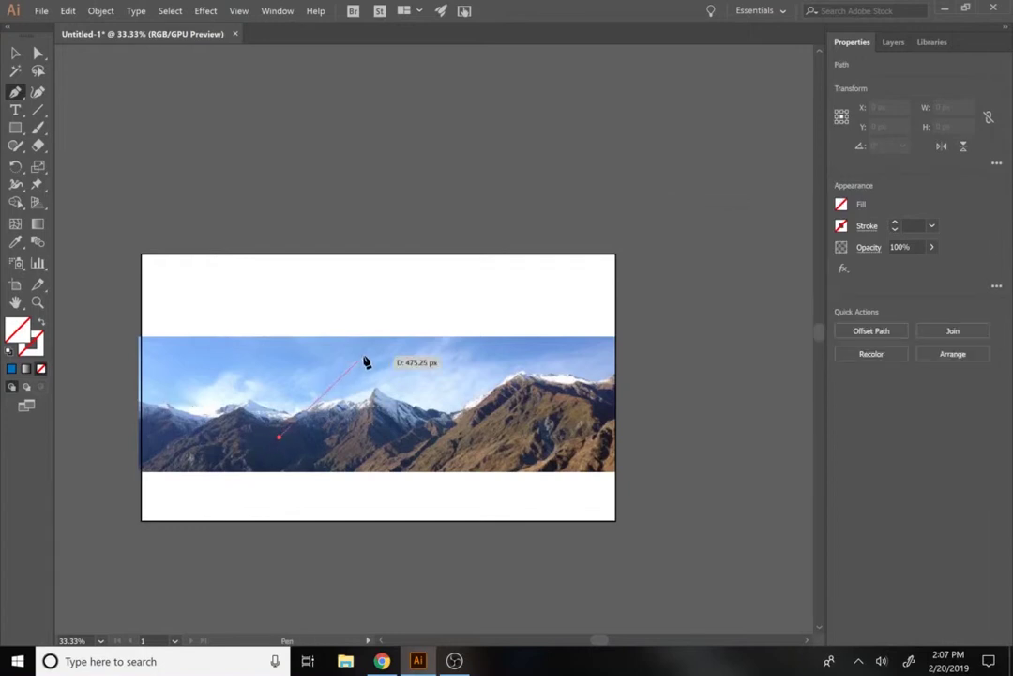
click(363, 355)
drag(452, 487, 586, 565)
drag(288, 579, 276, 534)
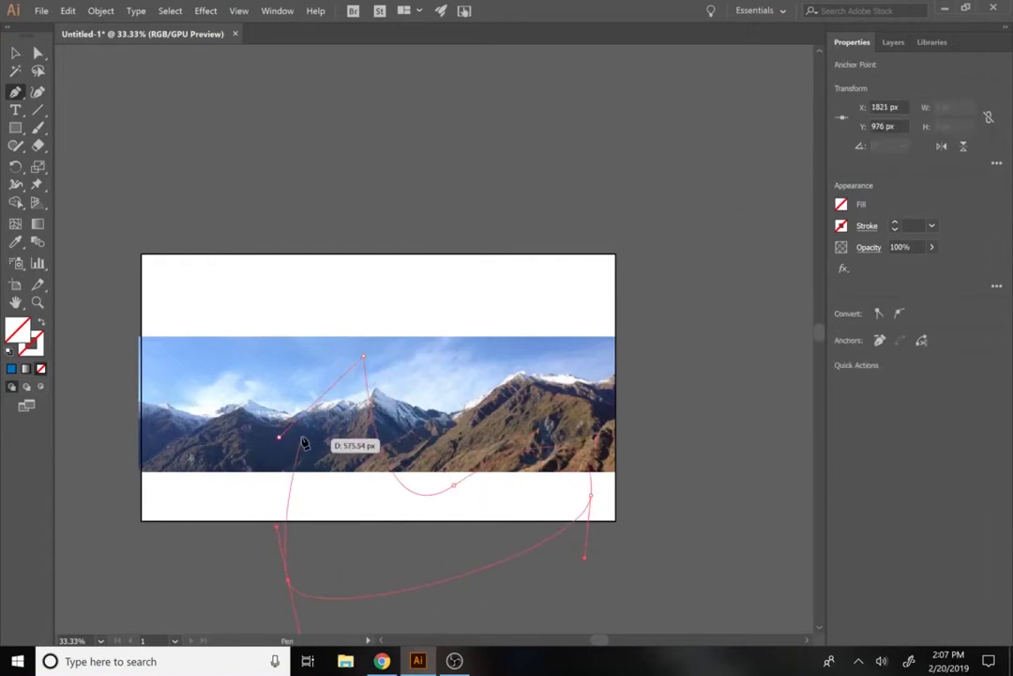
click(280, 437)
Step: Undo and redo the unfilled test path's segments, finishing with the entire path removed
key(ctrl+z)
key(ctrl+z)
key(ctrl+z)
key(ctrl+z)
key(ctrl+z)
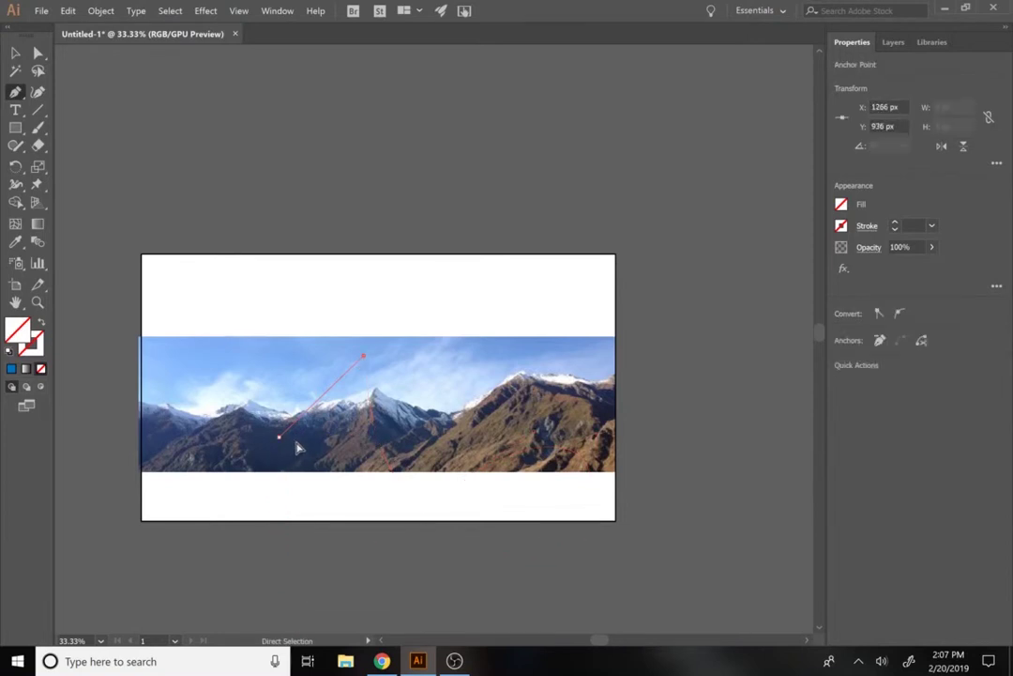
key(ctrl+shift+z)
key(ctrl+shift+z)
key(ctrl+shift+z)
key(ctrl+shift+z)
key(ctrl+shift+z)
key(ctrl+z)
key(ctrl+z)
key(ctrl+z)
key(ctrl+z)
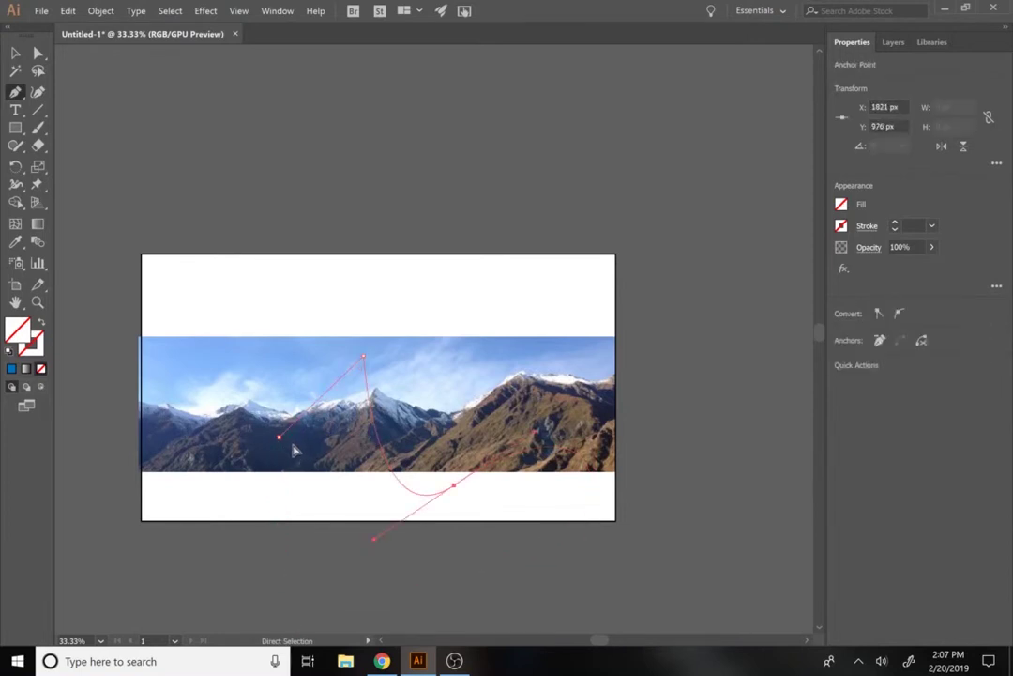
key(ctrl+z)
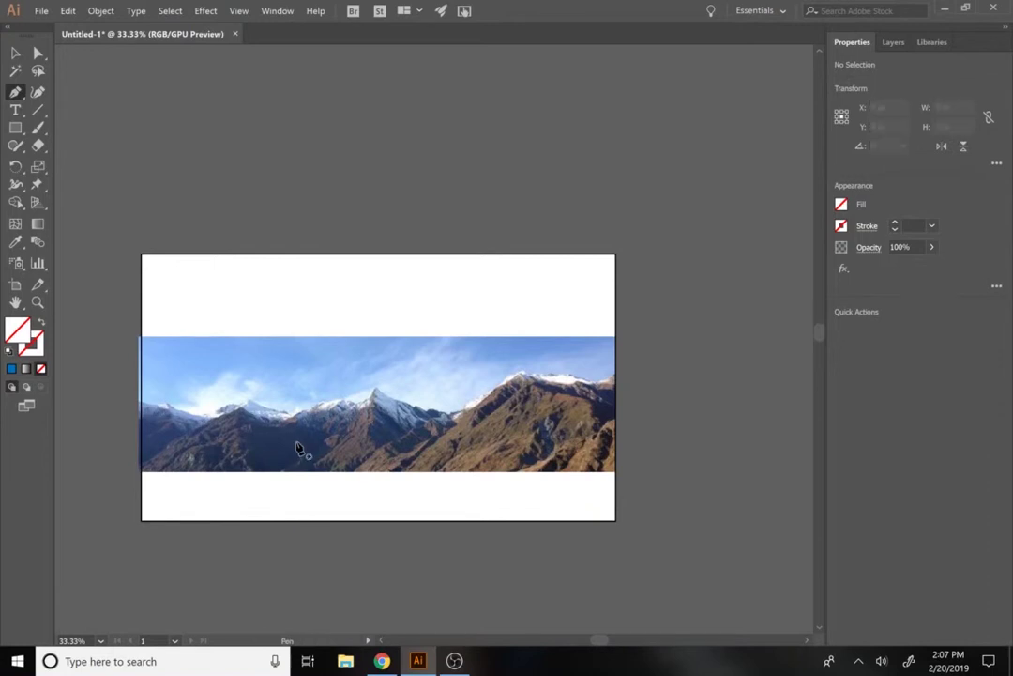
Step: Set the fill to medium blue and start the skyline path just outside the artboard's left edge at about X -45 px, Y 591 px
click(843, 206)
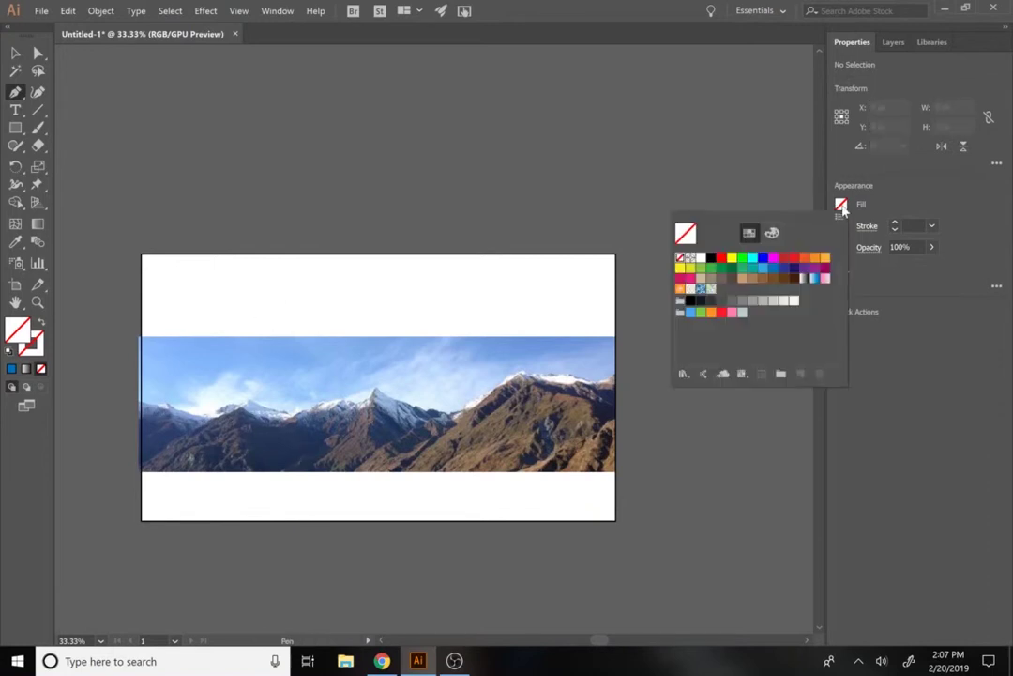
click(773, 269)
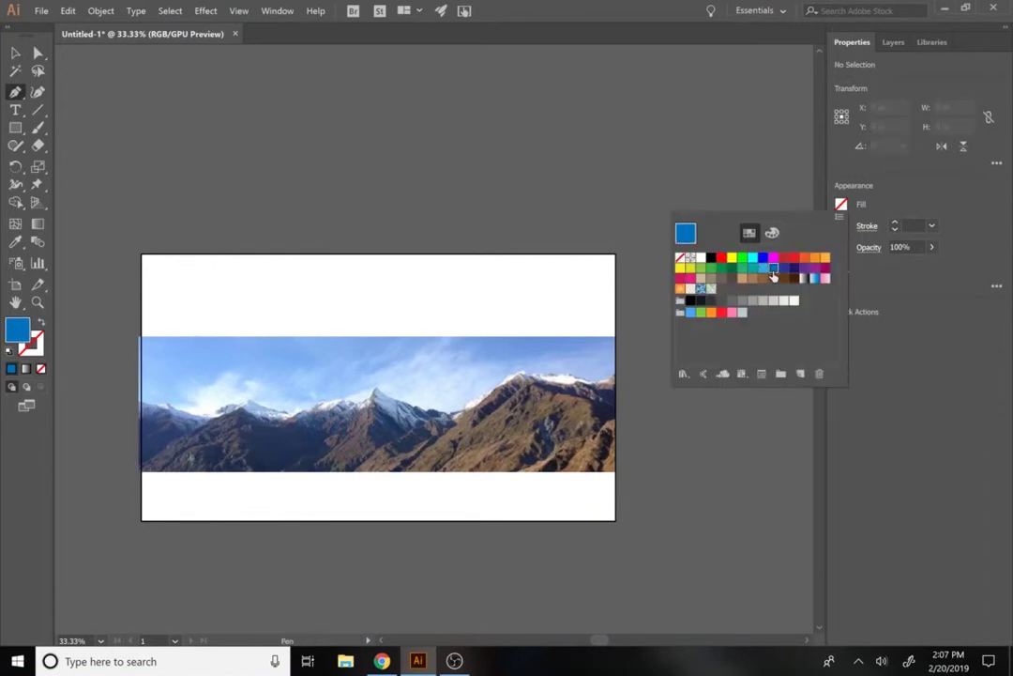
click(105, 404)
click(132, 405)
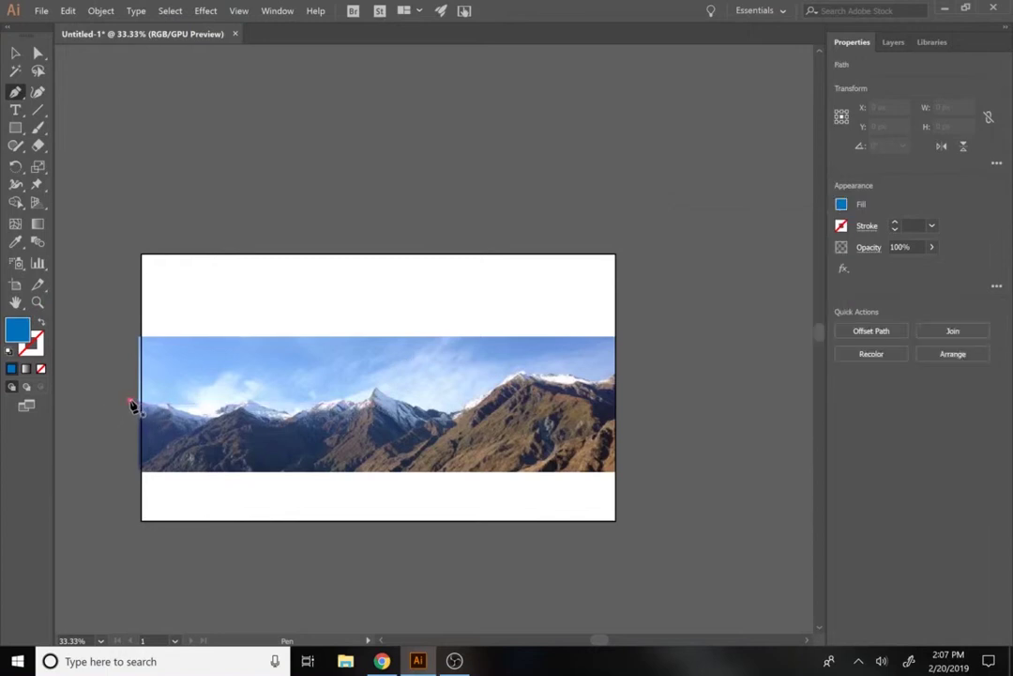
drag(133, 405, 159, 415)
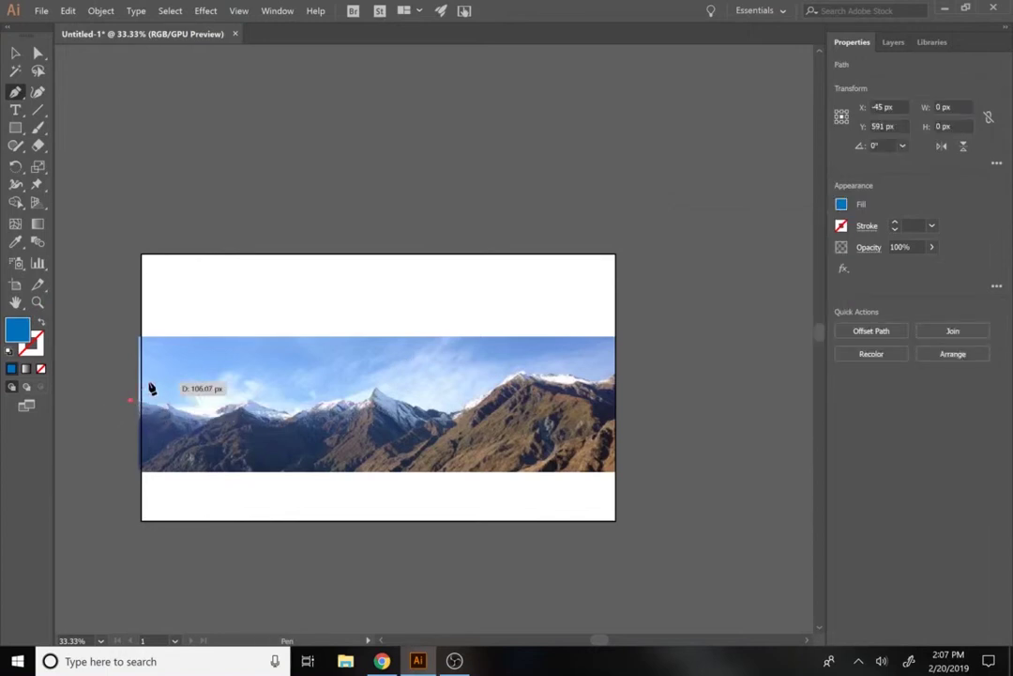
Step: Trace the snowy skyline from the artboard's left edge over the first two peaks and up the next slope with Pen anchor points
key(z)
click(151, 389)
scroll(274, 468, right, 3)
scroll(274, 469, up, 1)
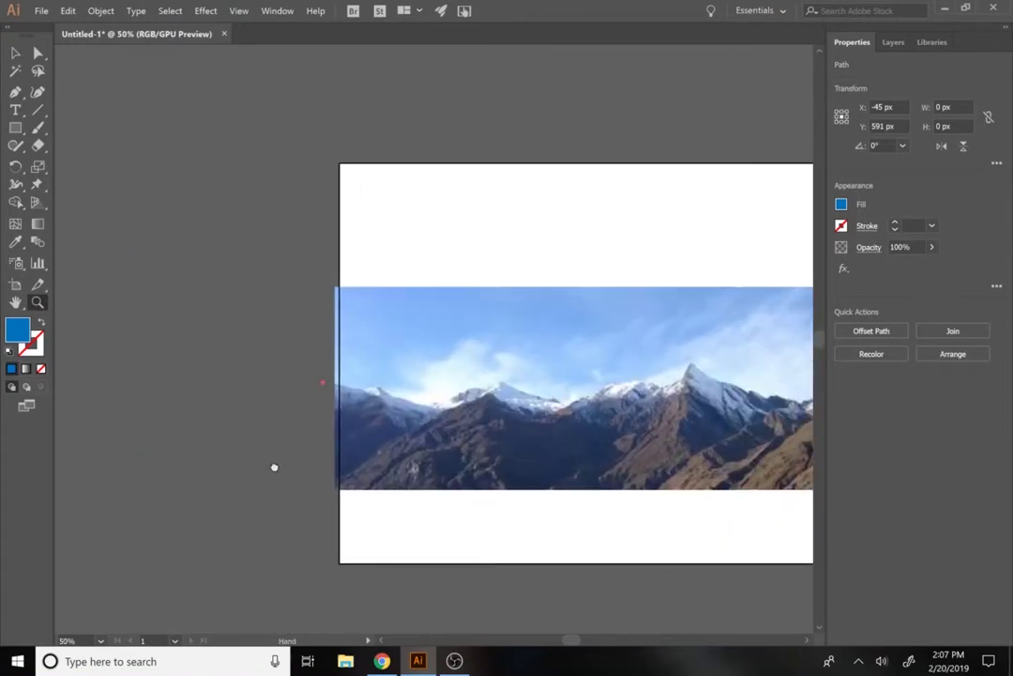
click(309, 452)
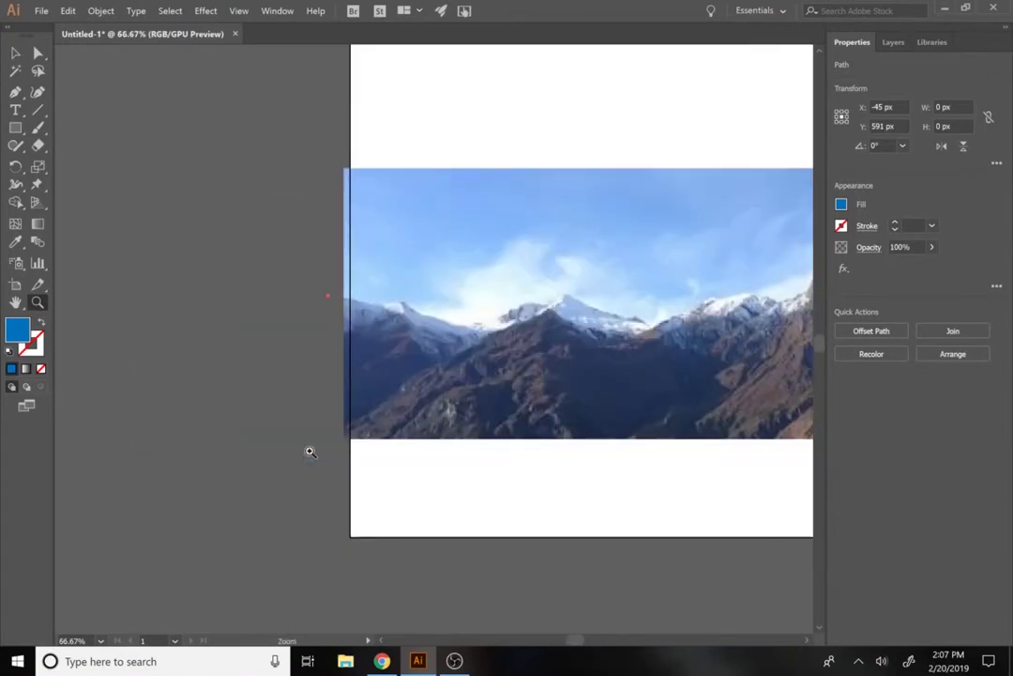
drag(523, 447, 284, 508)
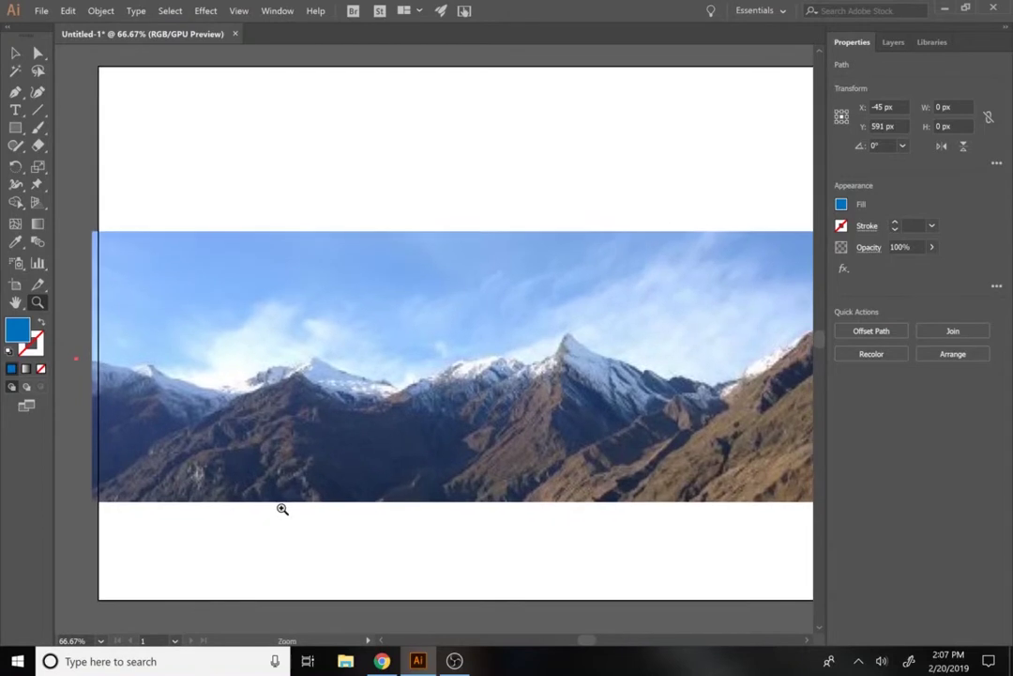
key(p)
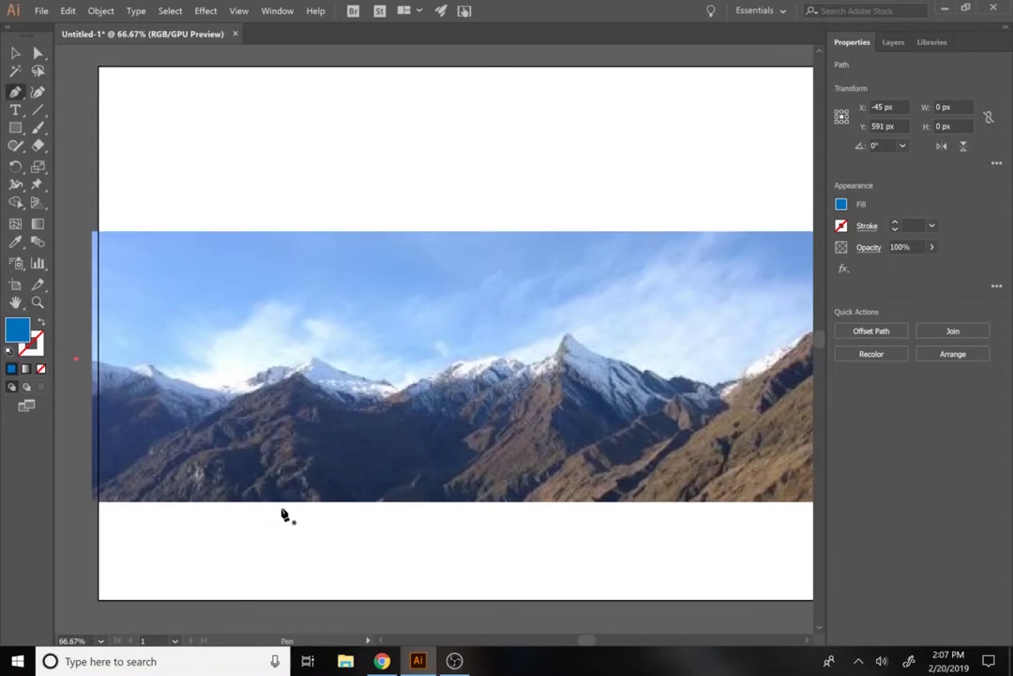
click(143, 358)
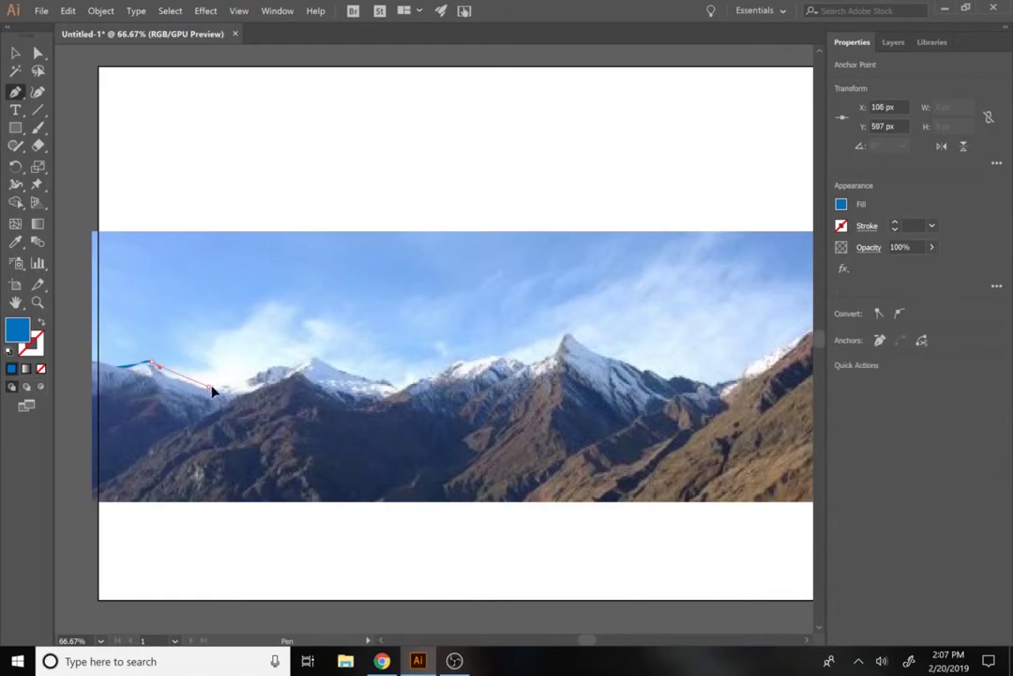
drag(210, 391, 229, 384)
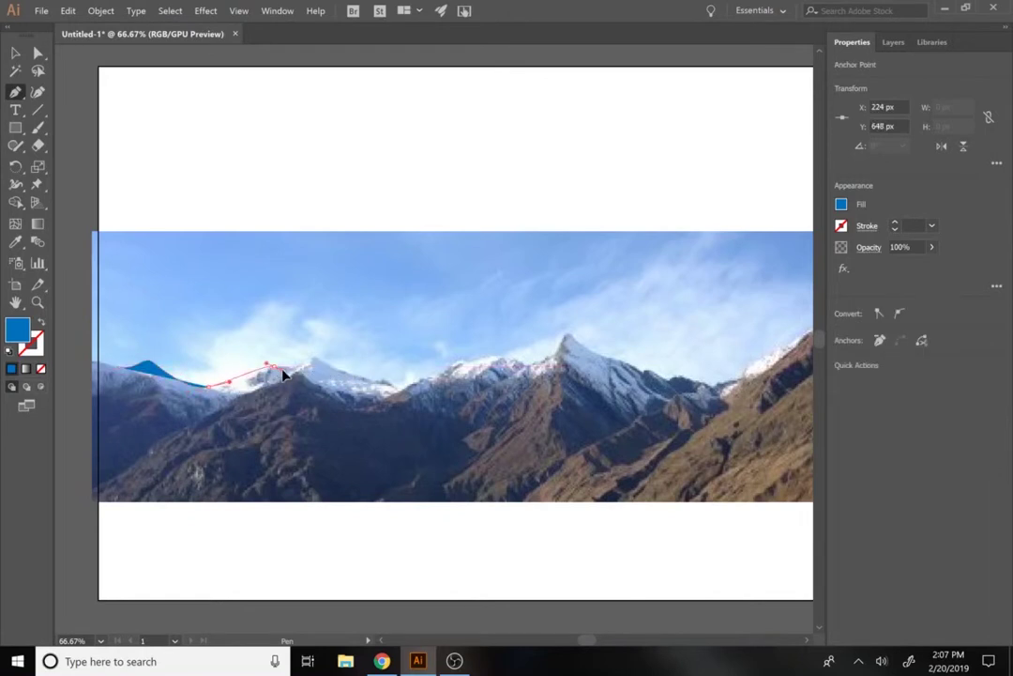
drag(291, 362, 401, 396)
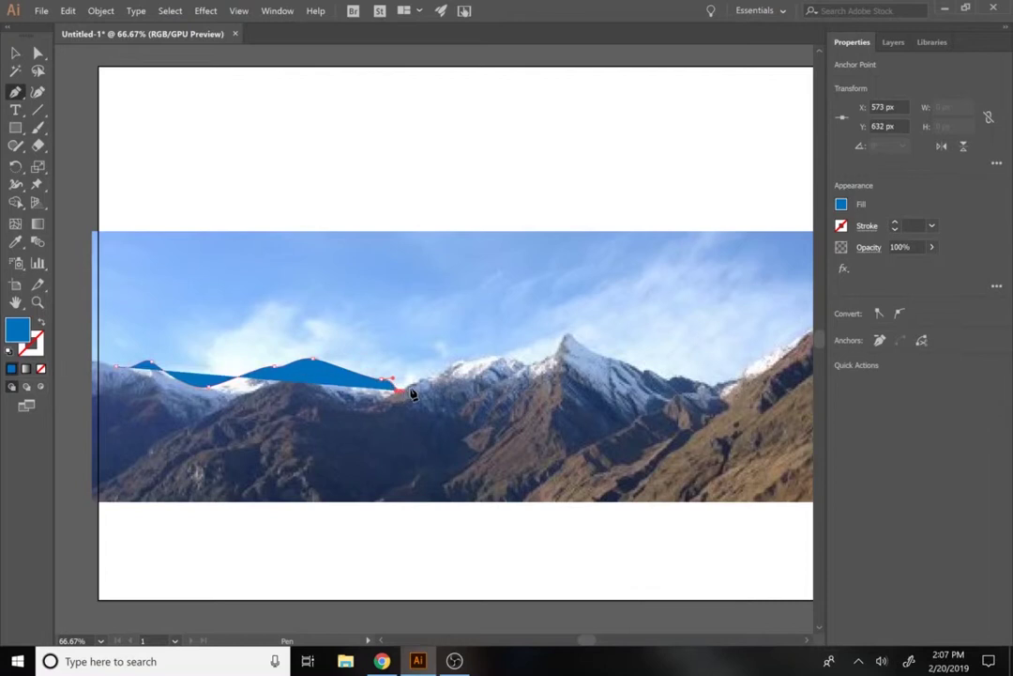
mouse_move(444, 366)
mouse_down()
mouse_move(494, 363)
mouse_move(449, 371)
mouse_up()
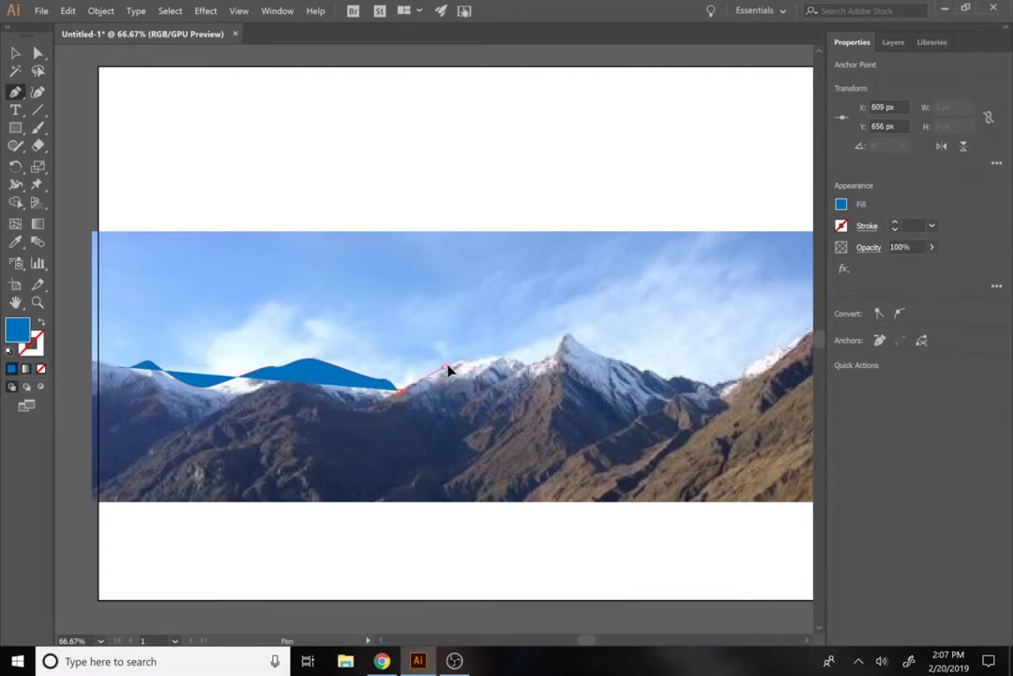
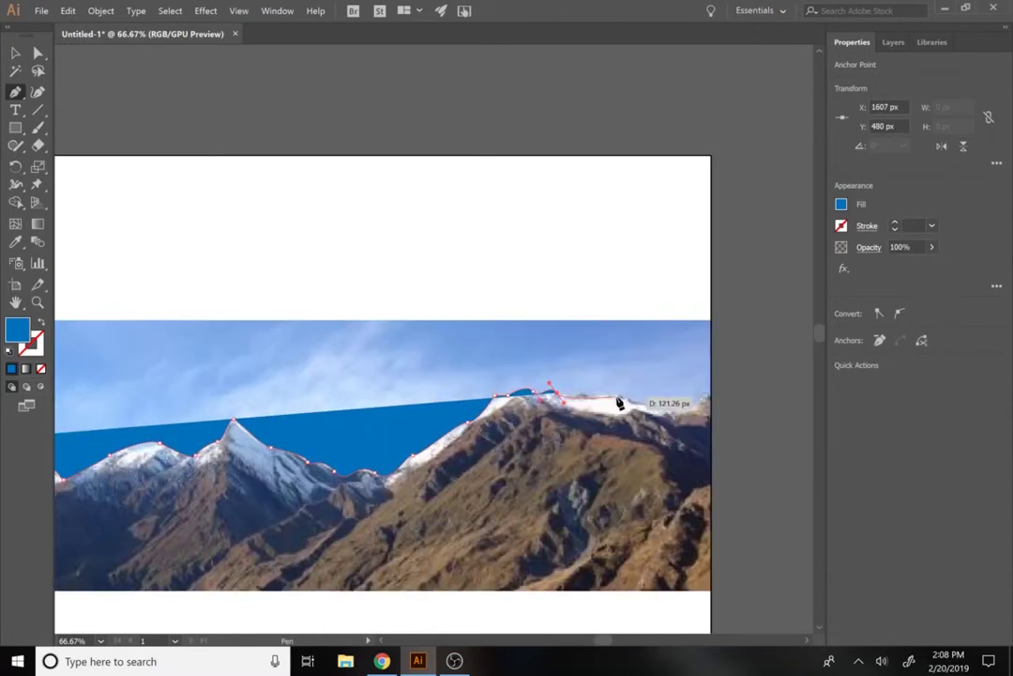
Step: Continue the path along the remaining skyline past the artboard's right edge and close it below the artboard
drag(619, 404, 728, 409)
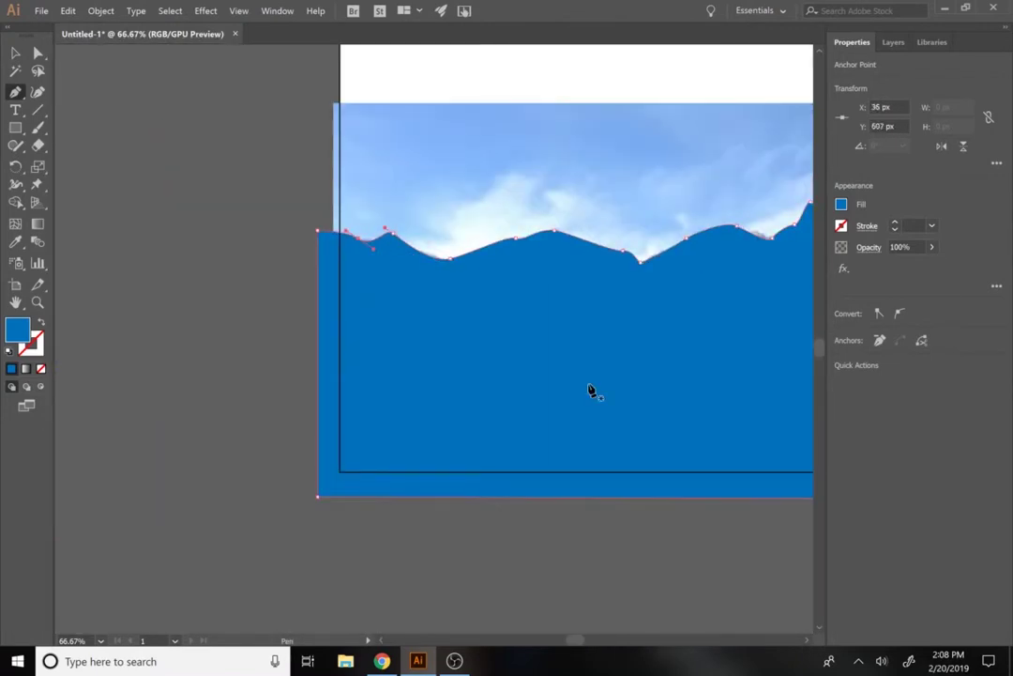
key(ctrl+minus)
key(ctrl+minus)
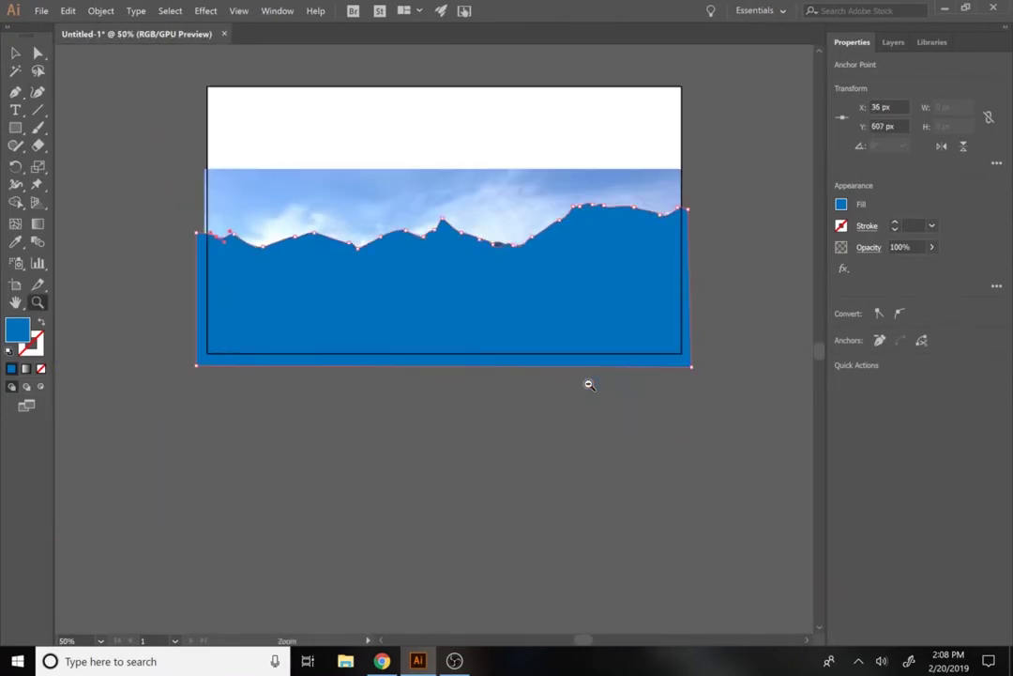
drag(588, 385, 560, 467)
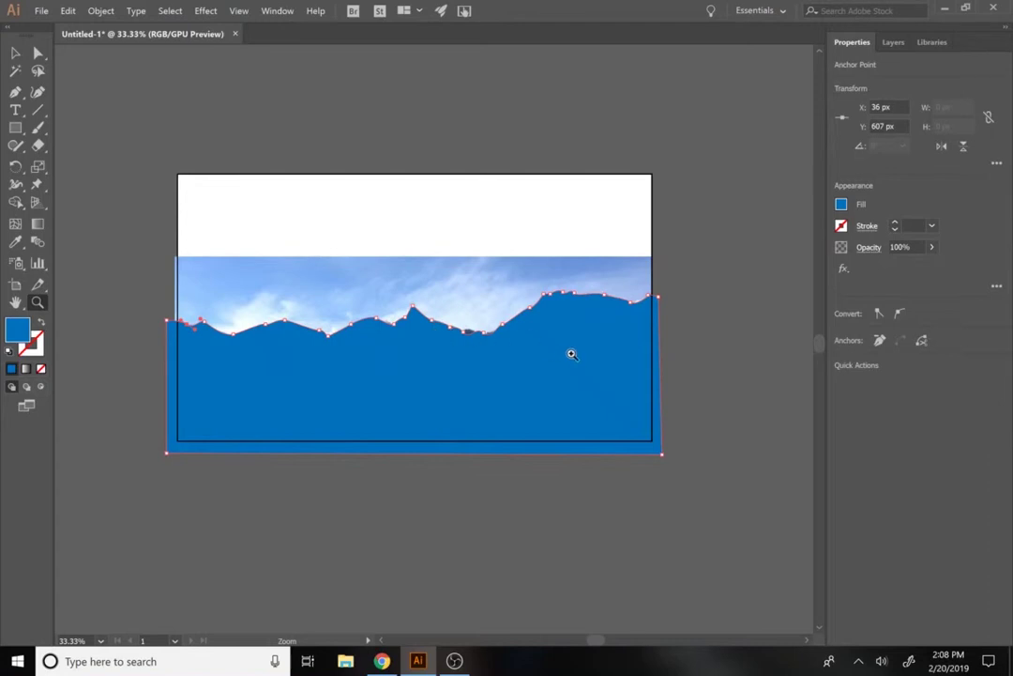
Step: Reshape the path segment in the dip after the central pointed peak with Direct Selection so it covers the dark ridge in the photo
click(36, 56)
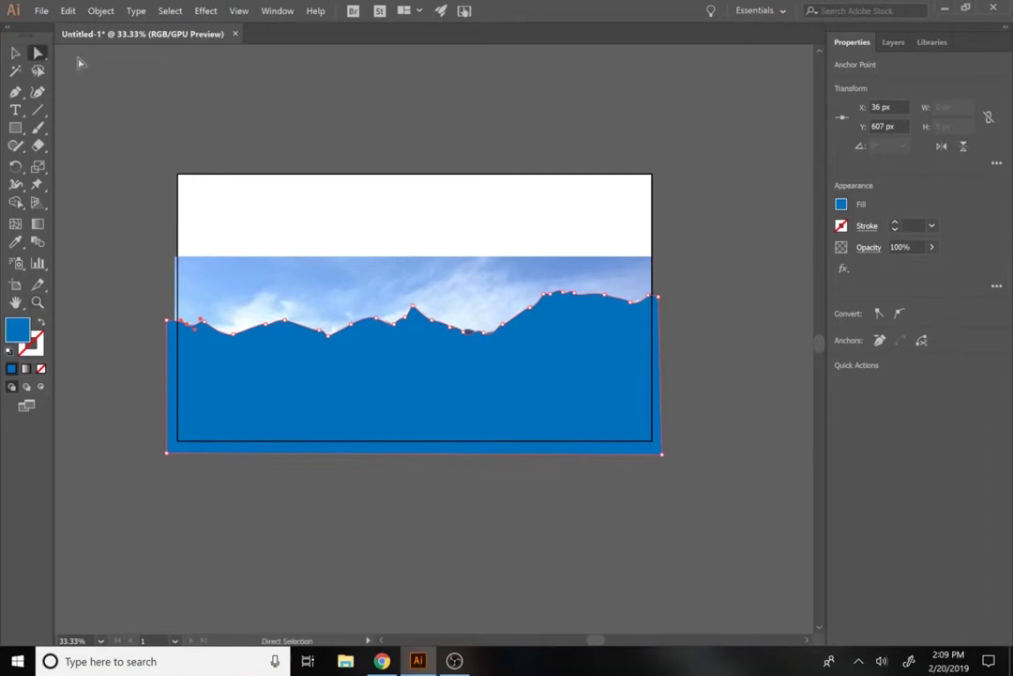
key(z)
click(466, 334)
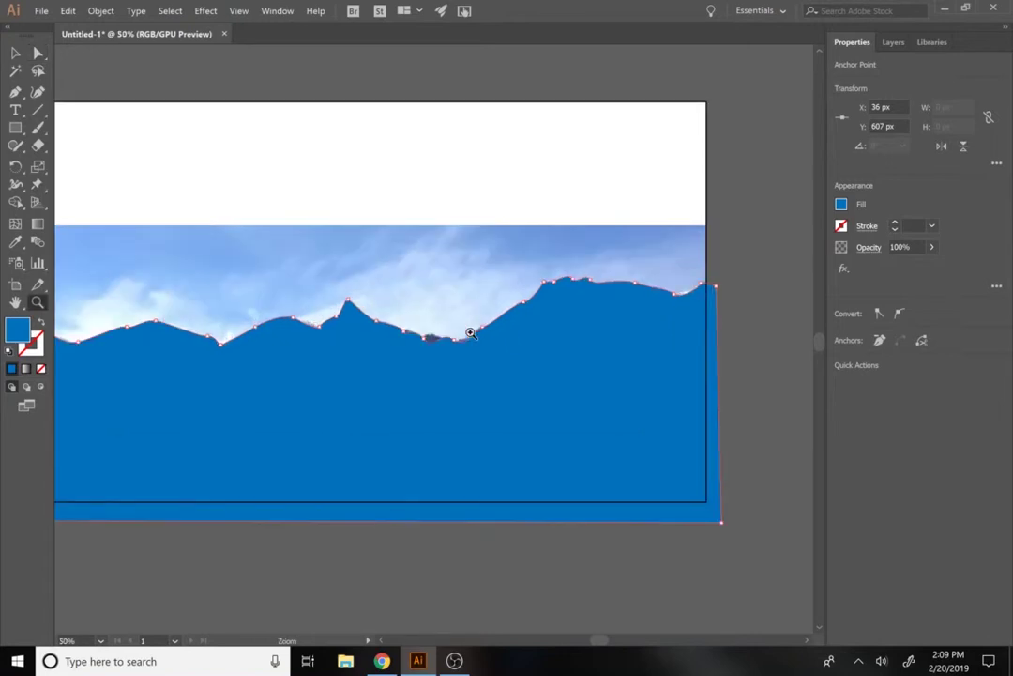
click(420, 331)
click(461, 359)
click(434, 258)
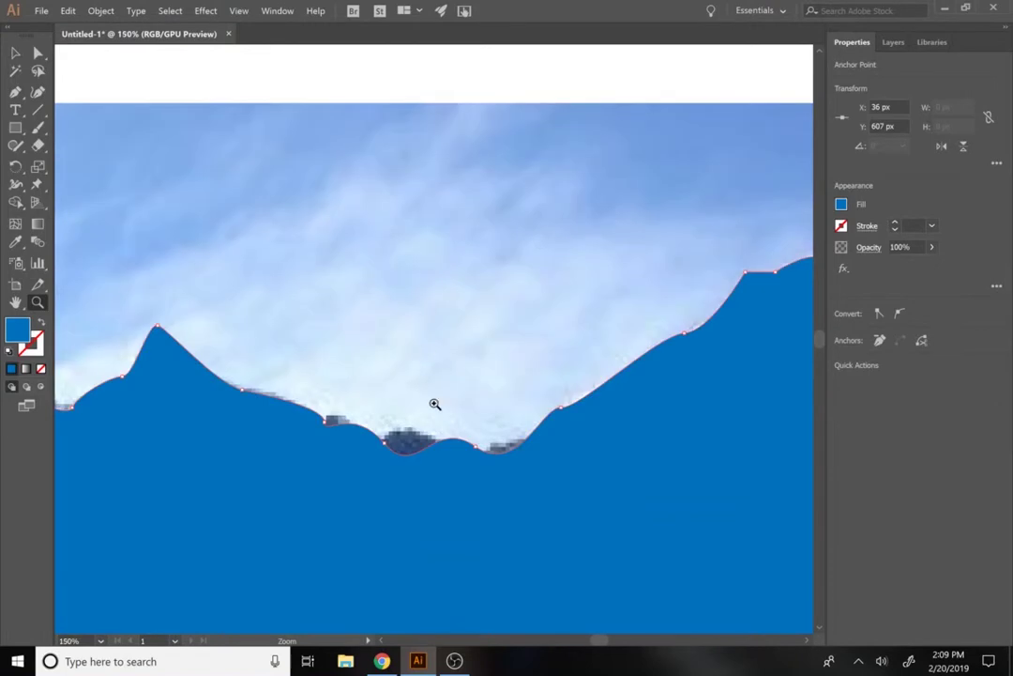
key(a)
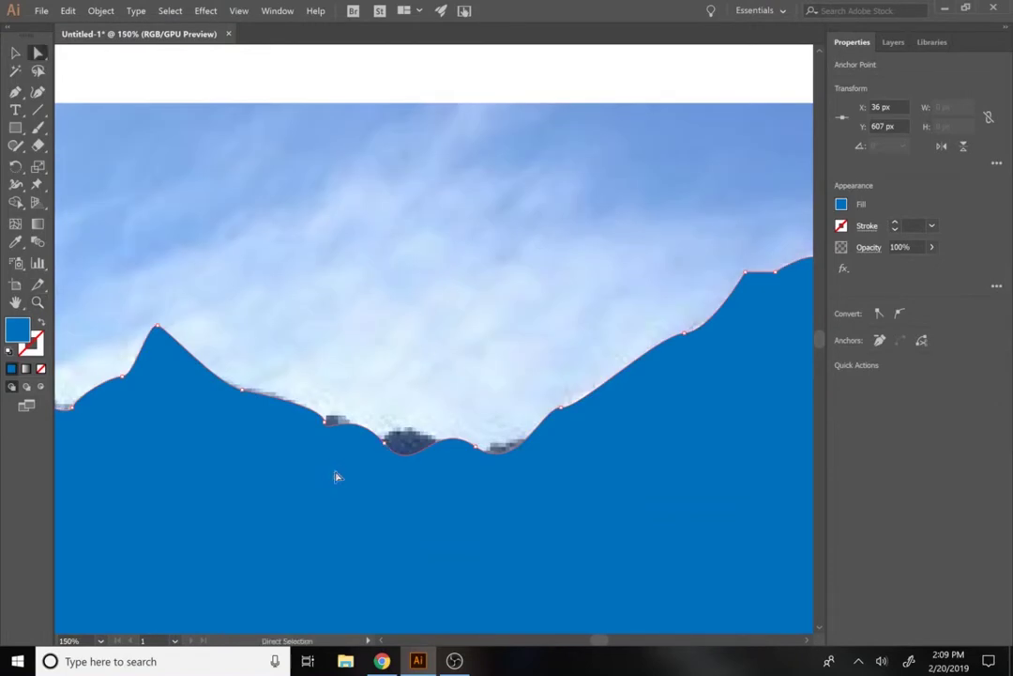
click(405, 452)
drag(419, 488, 393, 457)
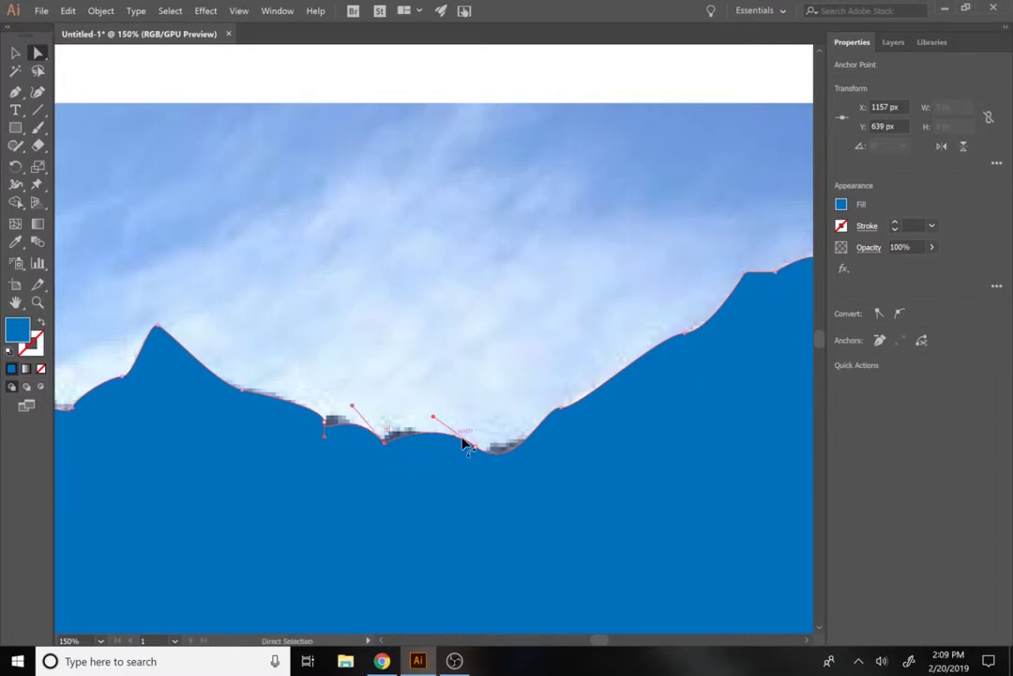
Step: Reposition the neighbouring anchor points and handles in that dip so the outline follows the ridge smoothly on both sides
drag(475, 452, 446, 451)
drag(485, 474, 491, 463)
drag(397, 427, 385, 417)
drag(324, 422, 333, 428)
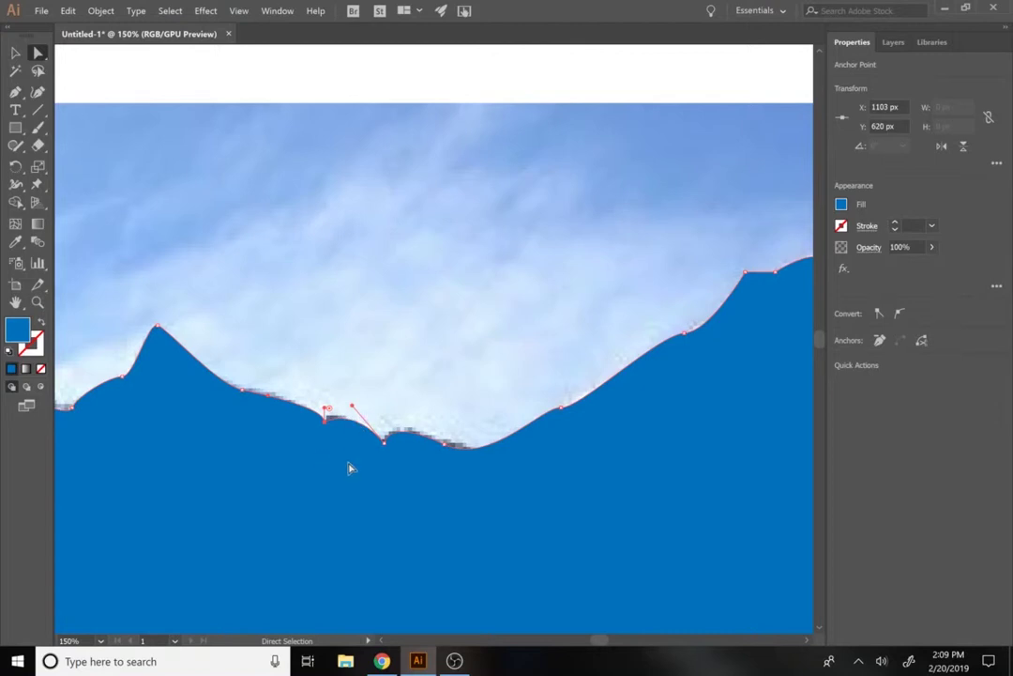
Step: Examine the full skyline outline from one end of the artboard to the other
key(z)
alt+click(341, 463)
alt+click(342, 464)
alt+click(341, 464)
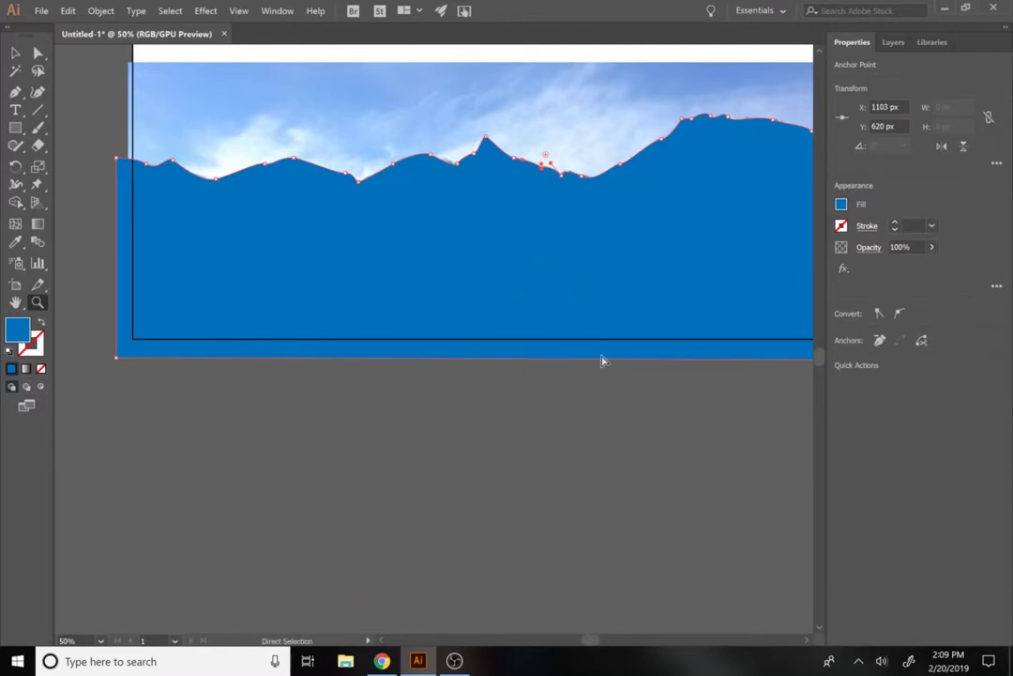
key(ctrl+0)
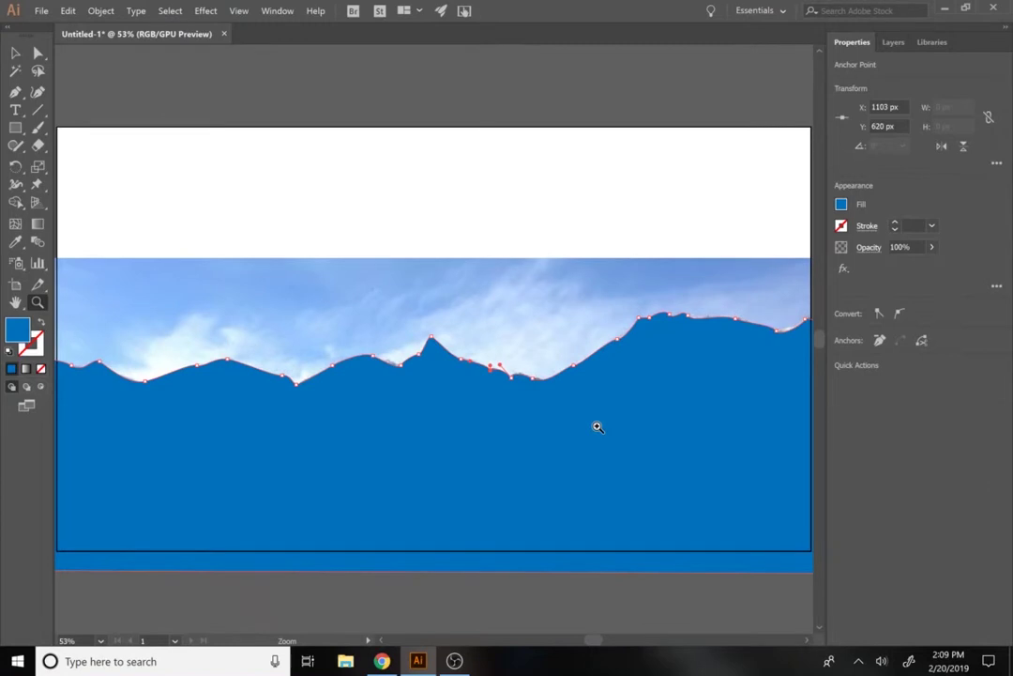
alt+click(598, 427)
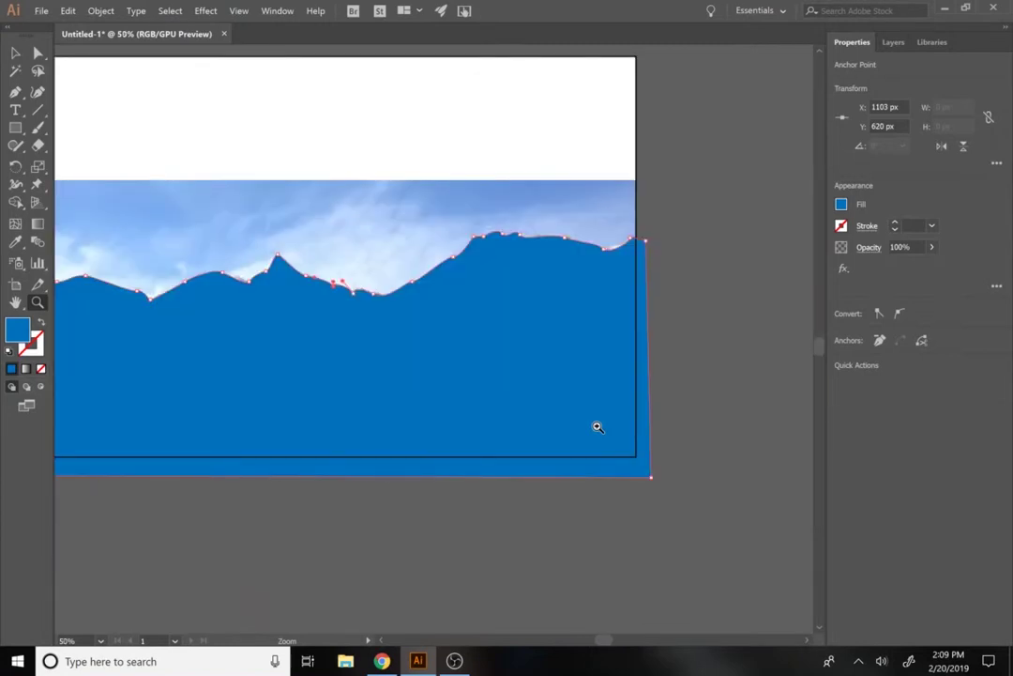
drag(464, 429, 662, 407)
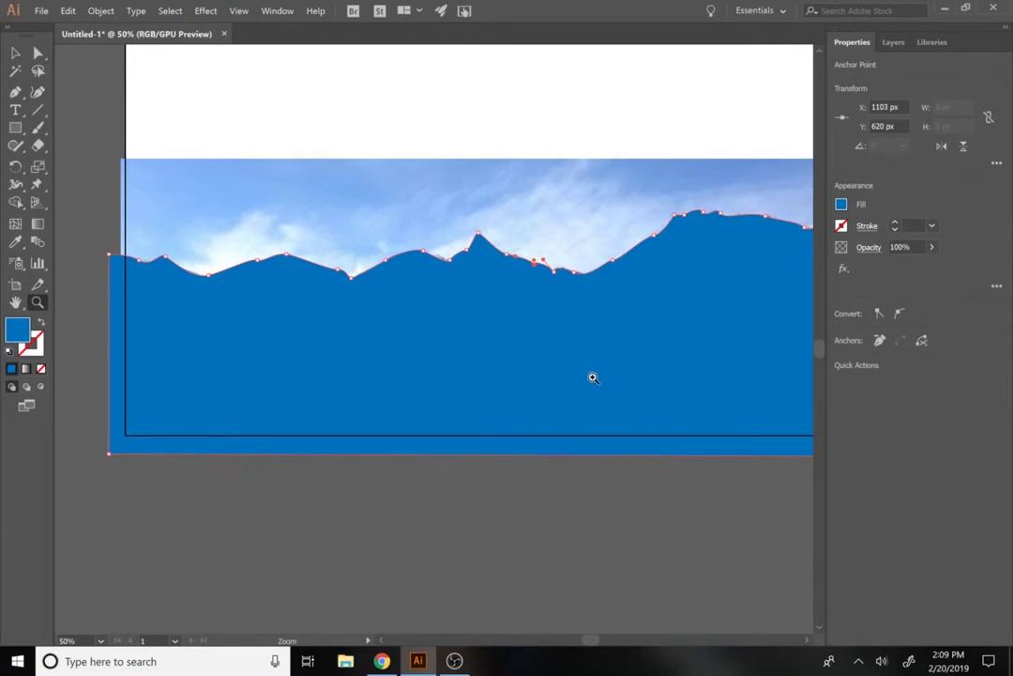
Step: Compare several gray swatches for the mountain shape's fill and settle on medium gray
click(842, 206)
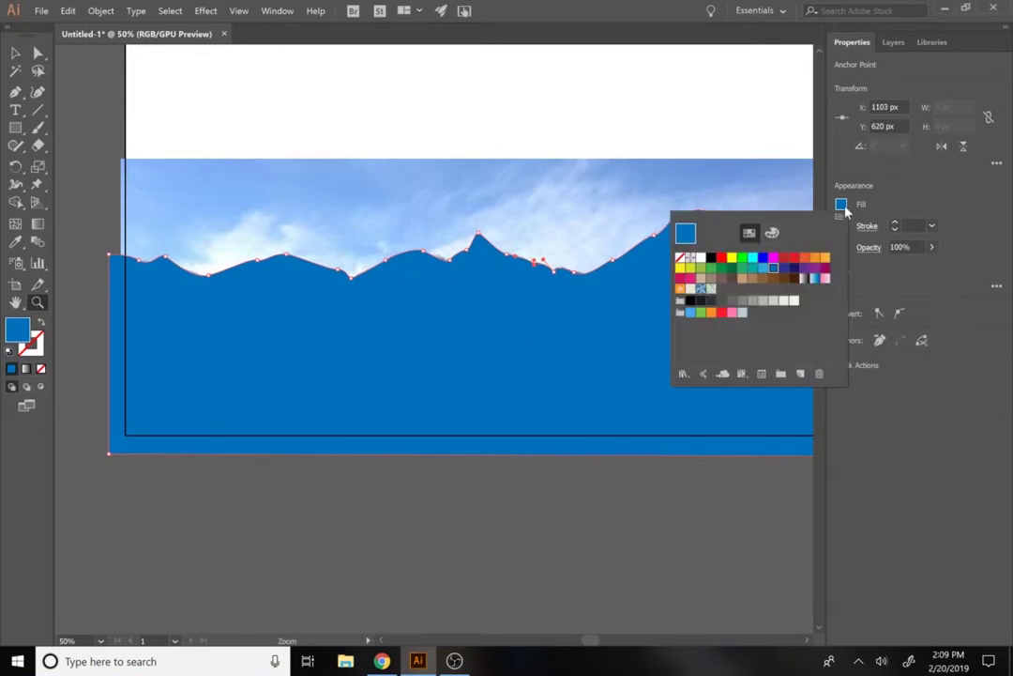
click(762, 300)
click(751, 302)
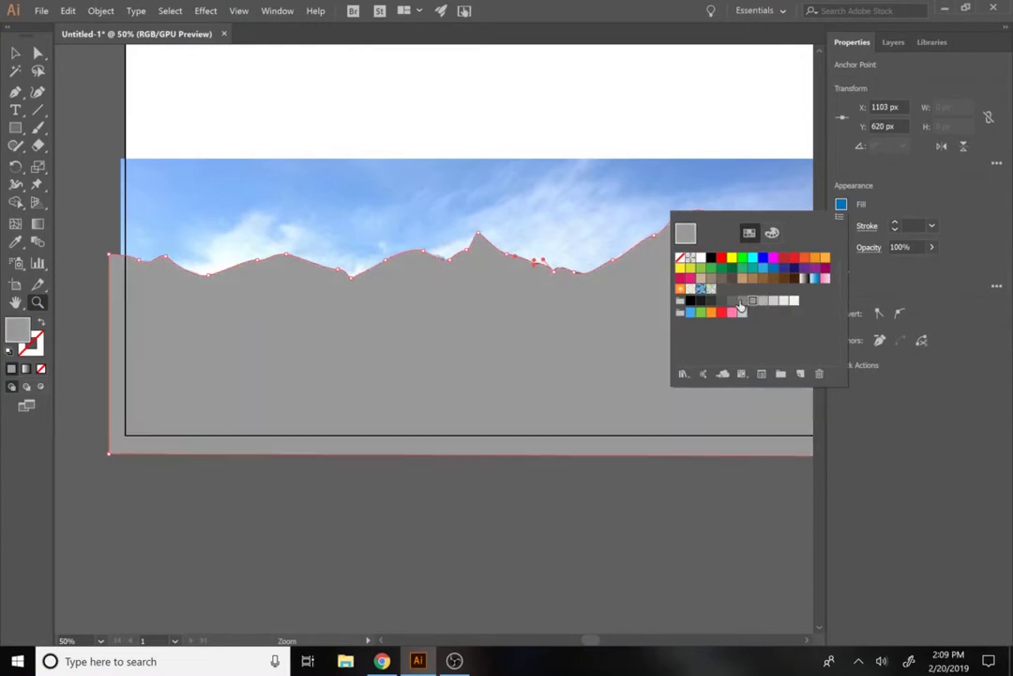
click(740, 302)
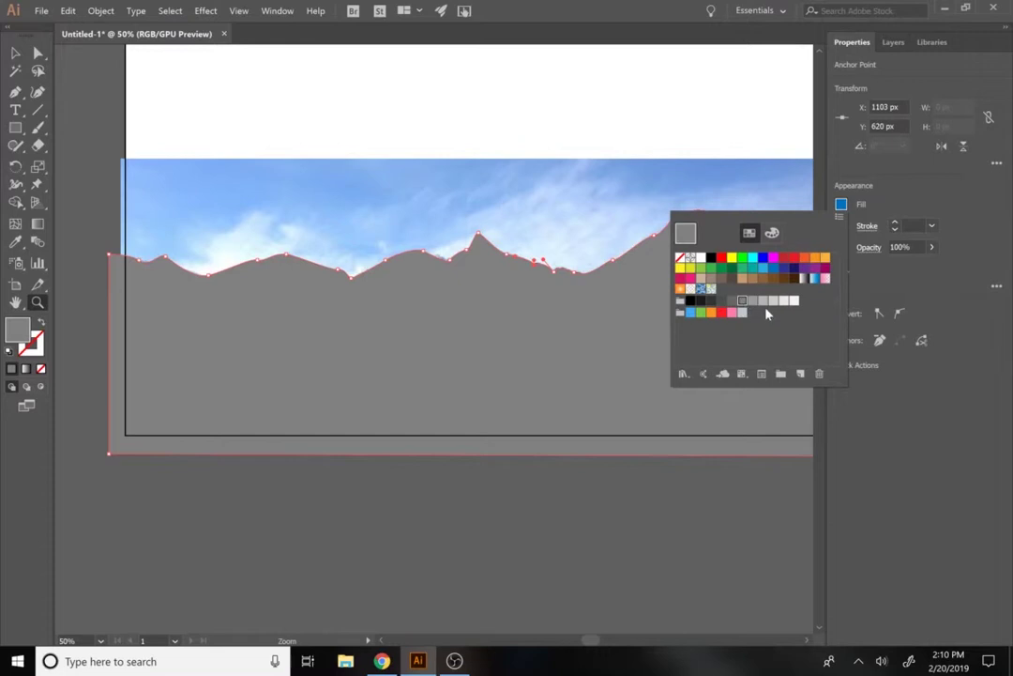
click(753, 301)
click(764, 301)
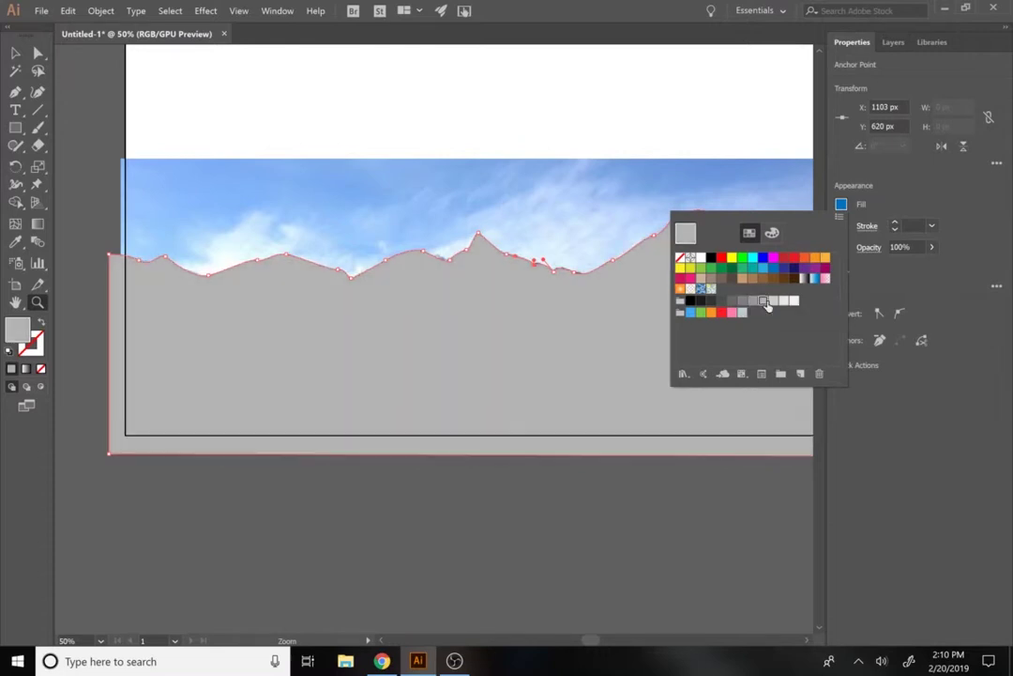
click(752, 301)
click(741, 301)
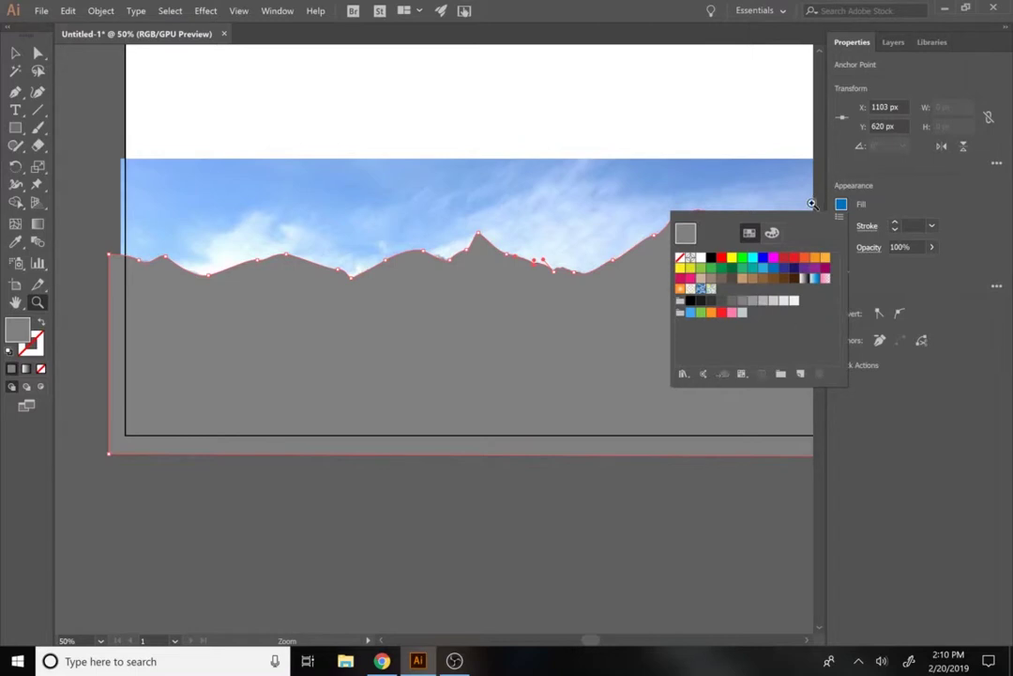
click(844, 208)
click(869, 178)
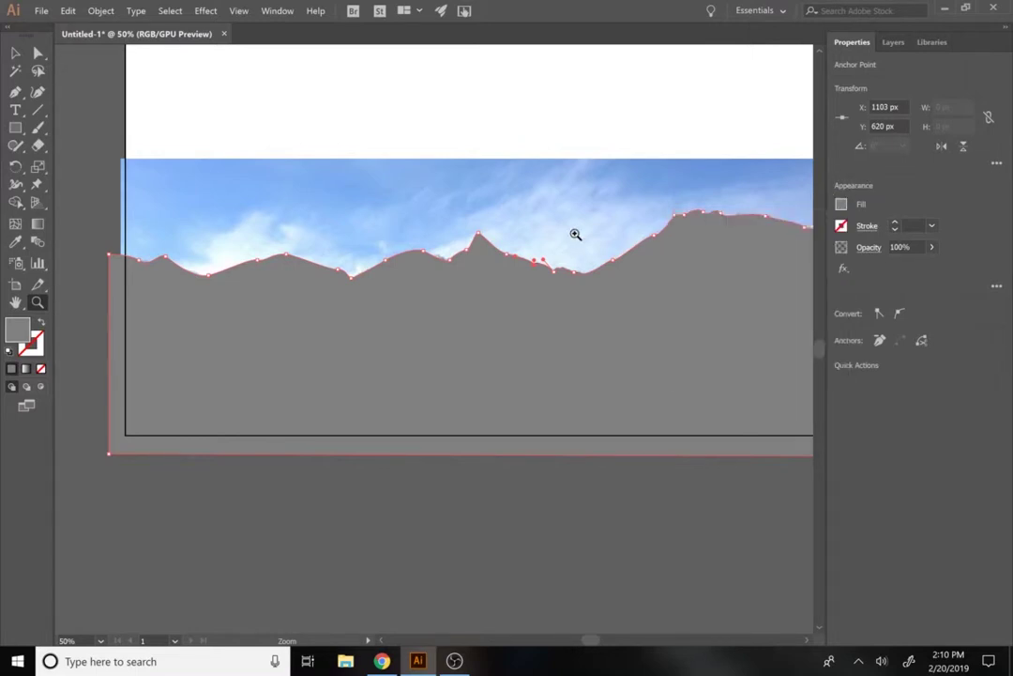
Step: Lock Layer 2, hide Layer 1 with the reference photo, and make Layer 2 the active layer
alt+click(541, 283)
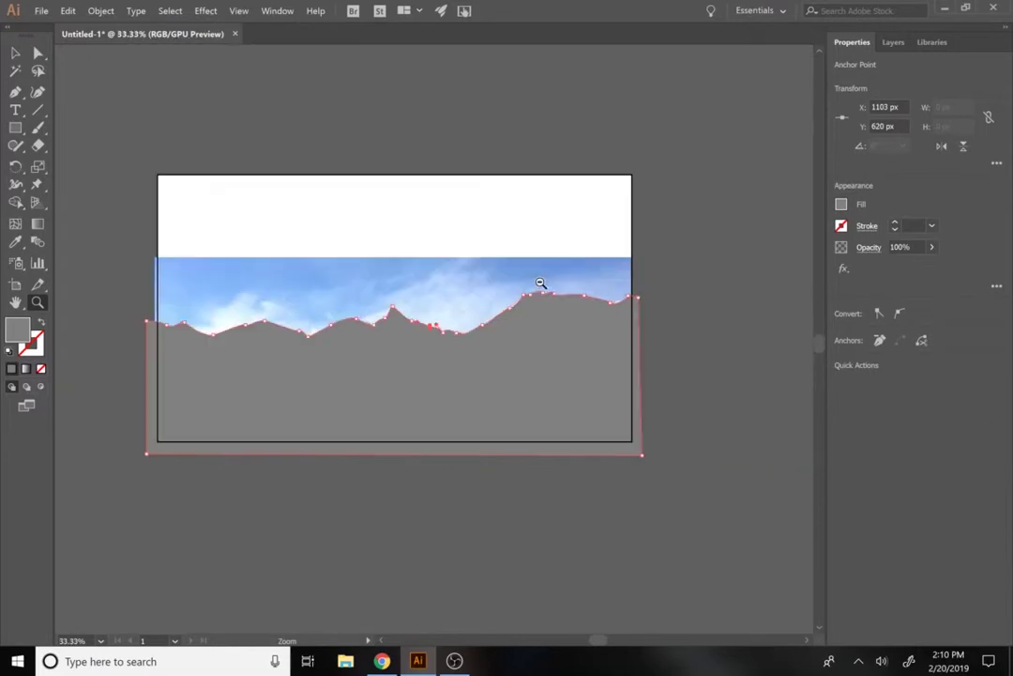
click(894, 42)
click(854, 65)
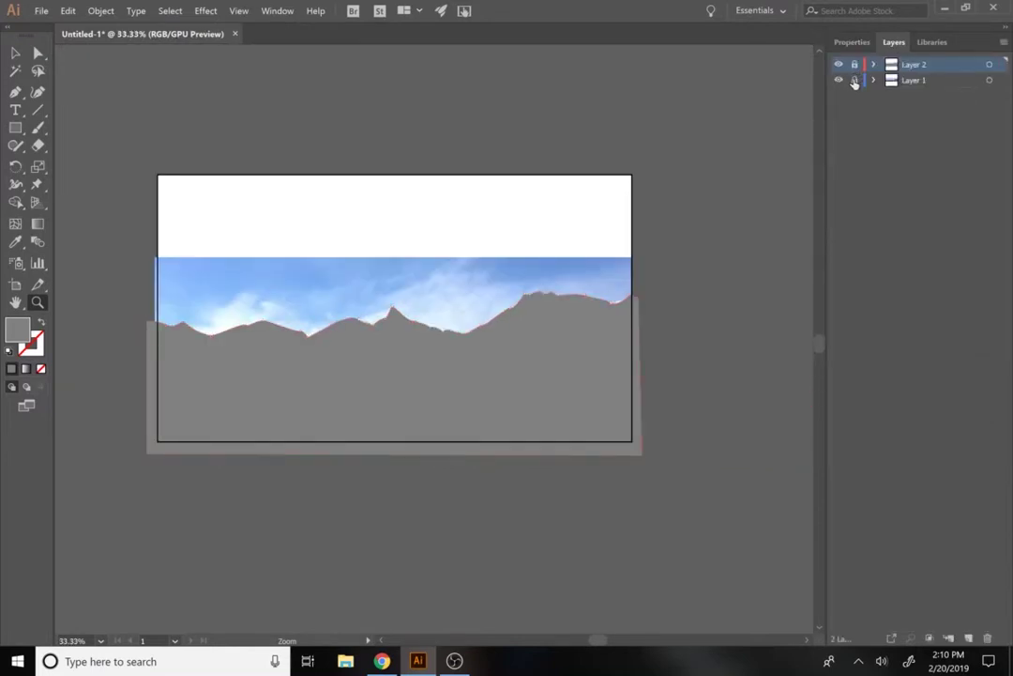
click(840, 81)
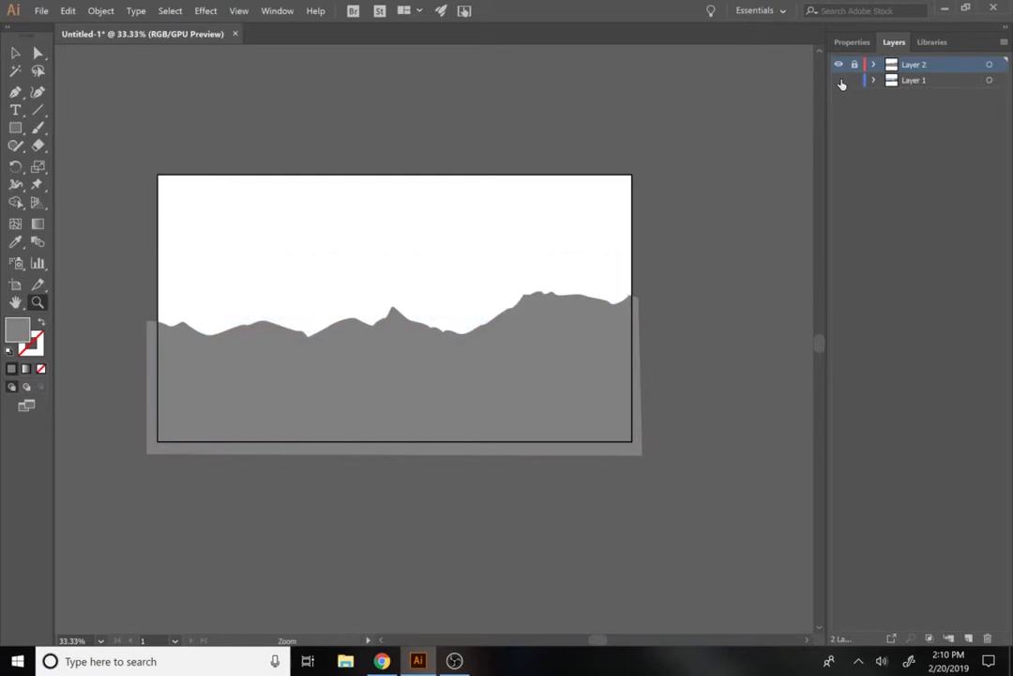
click(918, 81)
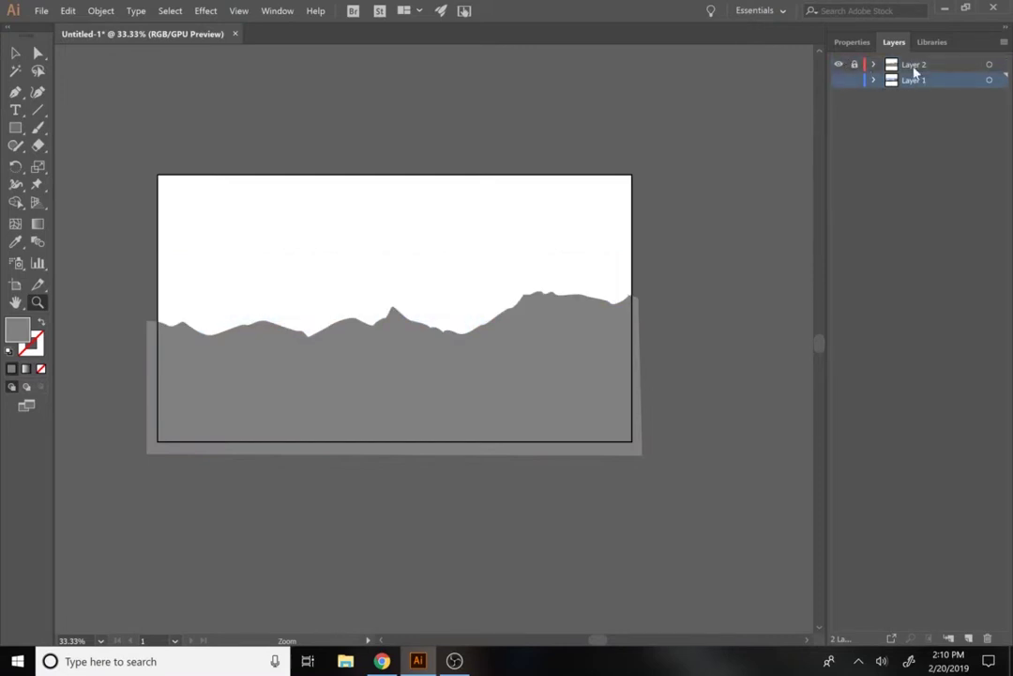
click(915, 68)
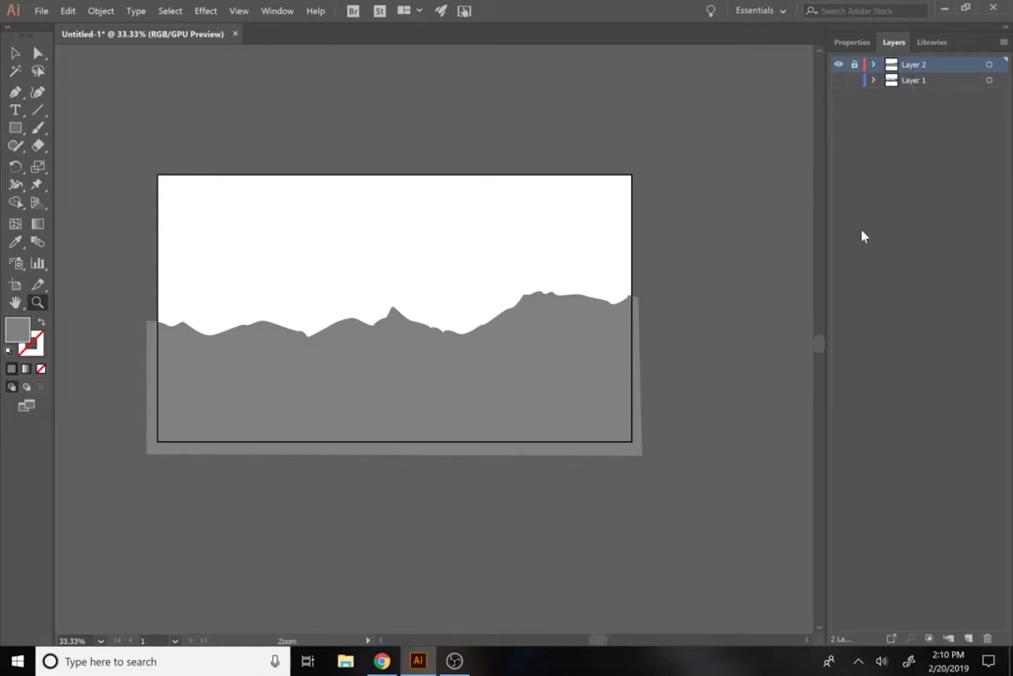
Step: Switch to Chrome and copy the black-and-white city skyline image from the skyline image search results
click(381, 660)
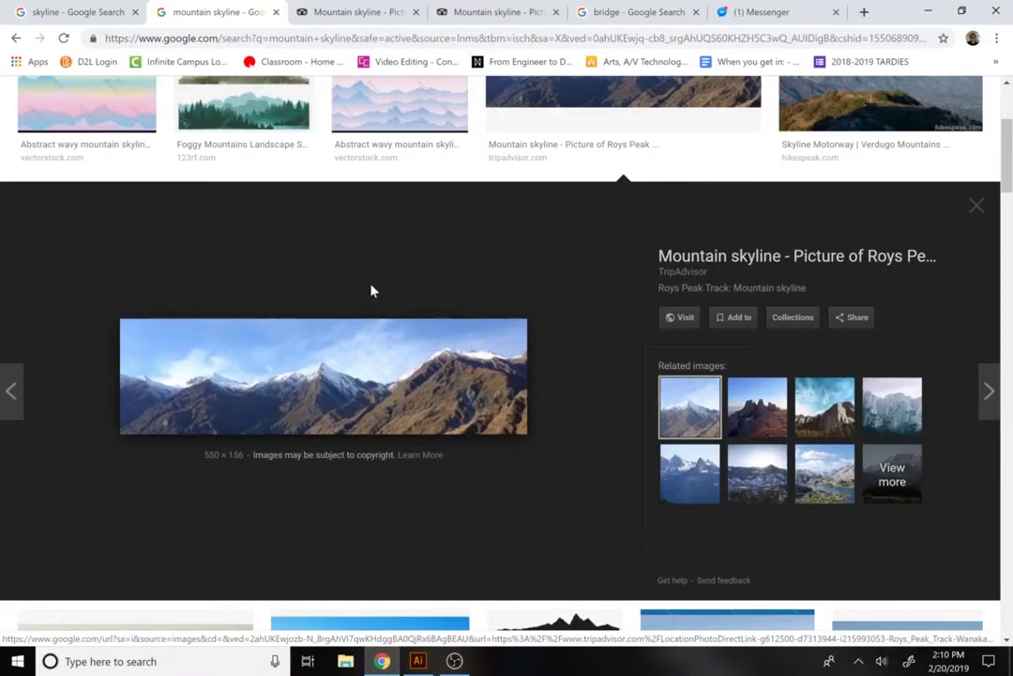
click(105, 14)
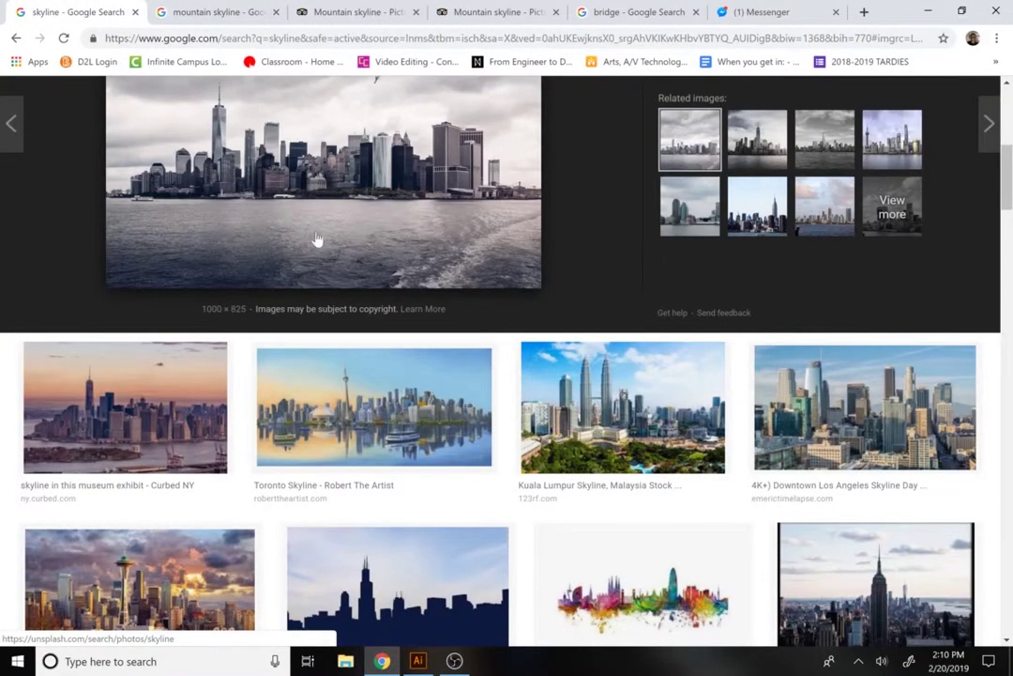
click(343, 206)
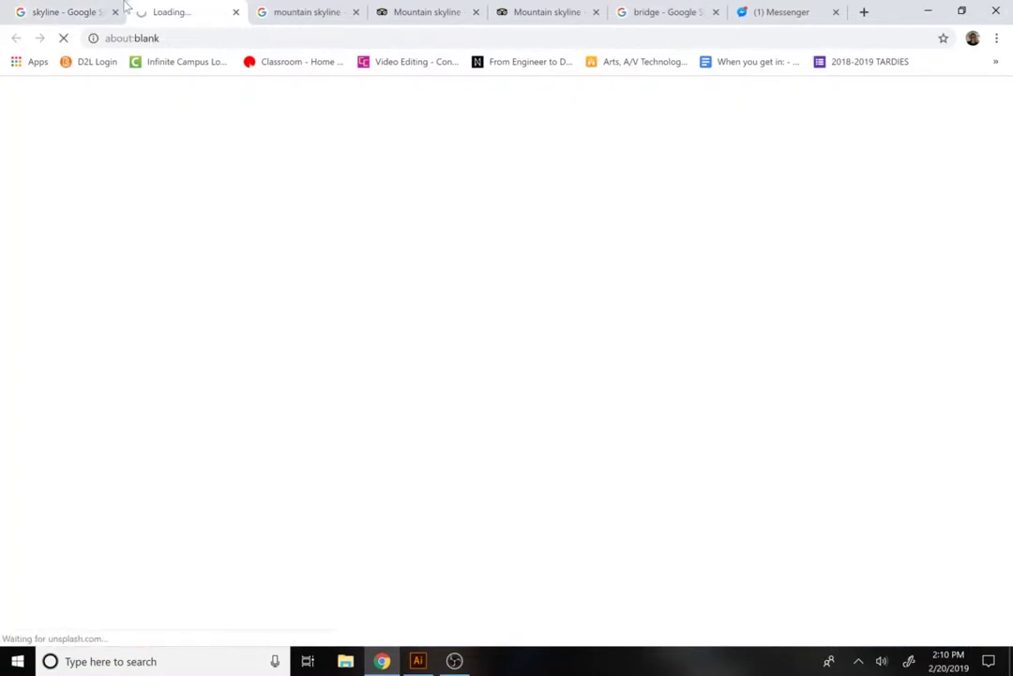
click(65, 11)
right_click(215, 126)
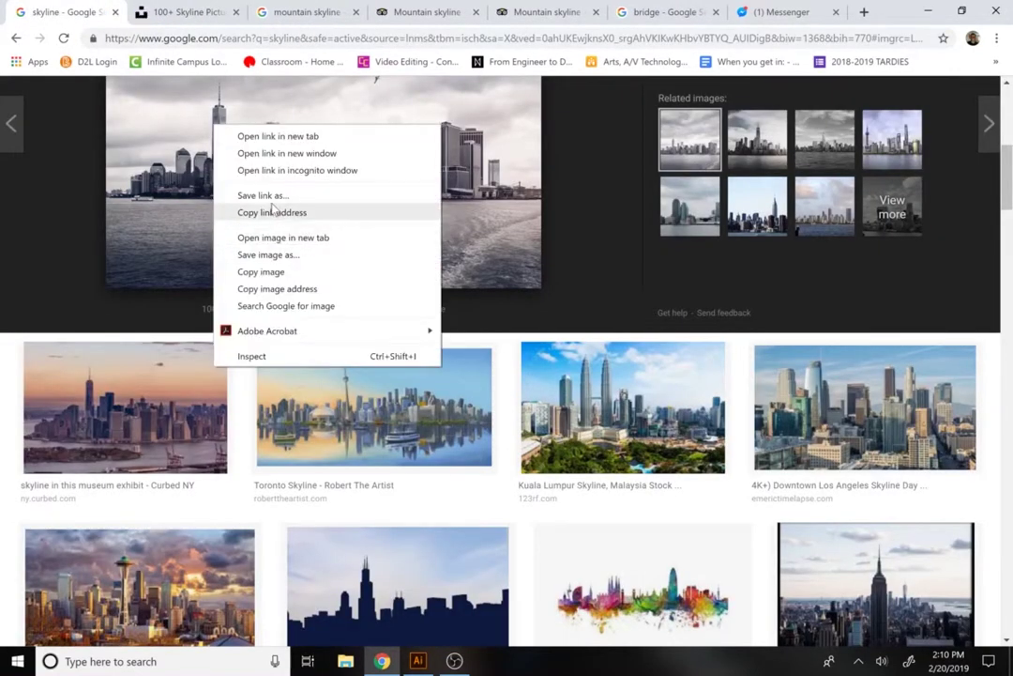
click(263, 271)
Step: Return to Illustrator, keep the locked layer locked, and paste the copied city skyline image onto a new layer above Layer 2
click(420, 661)
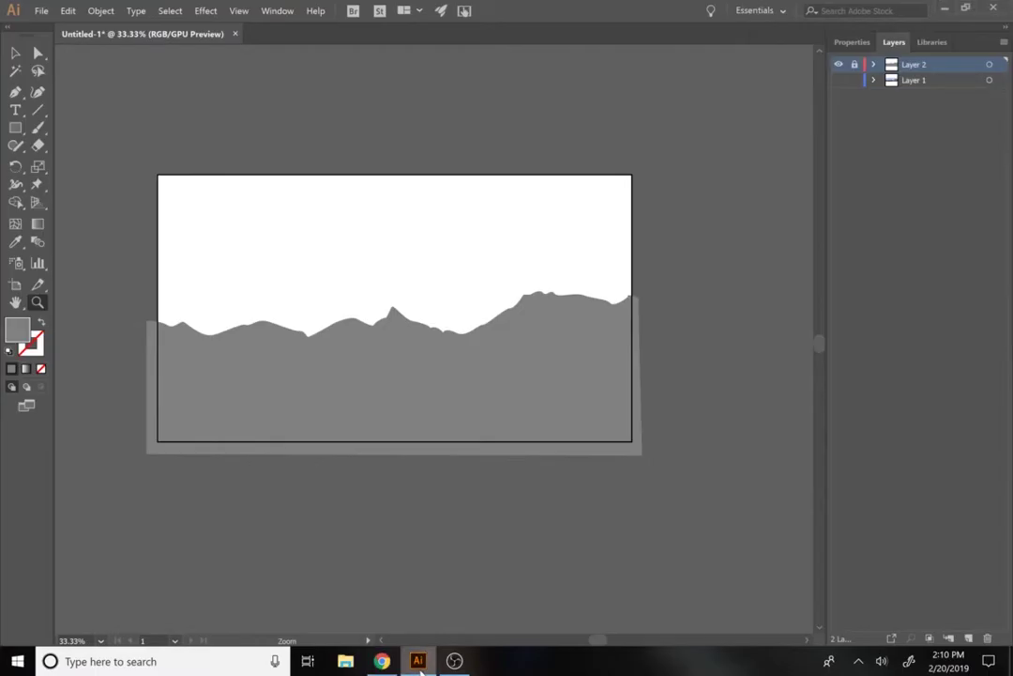
key(ctrl+v)
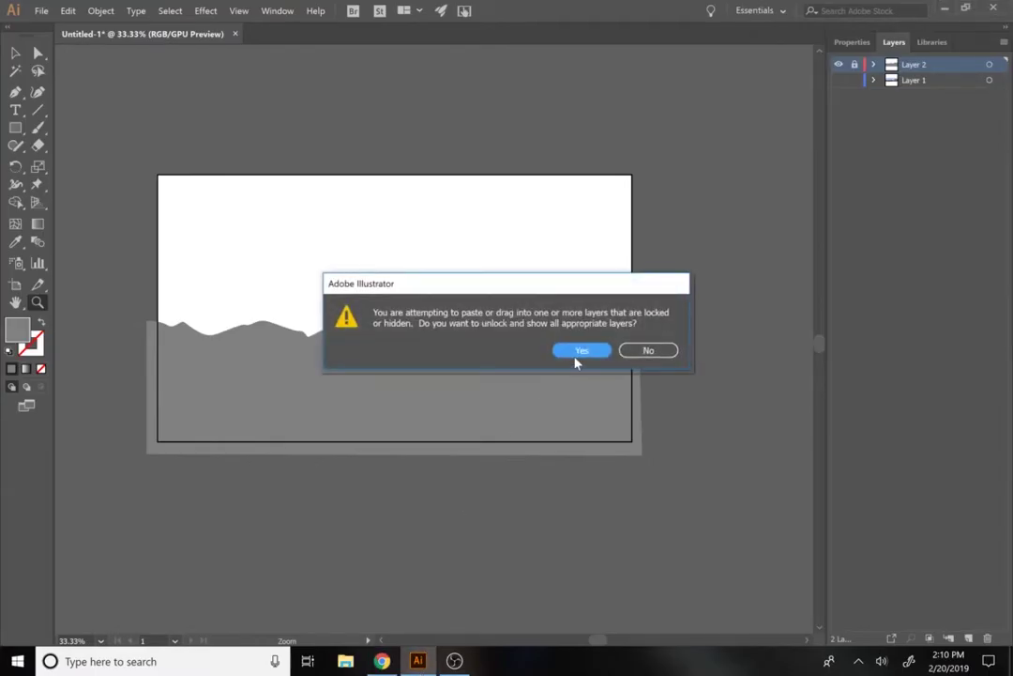
click(659, 350)
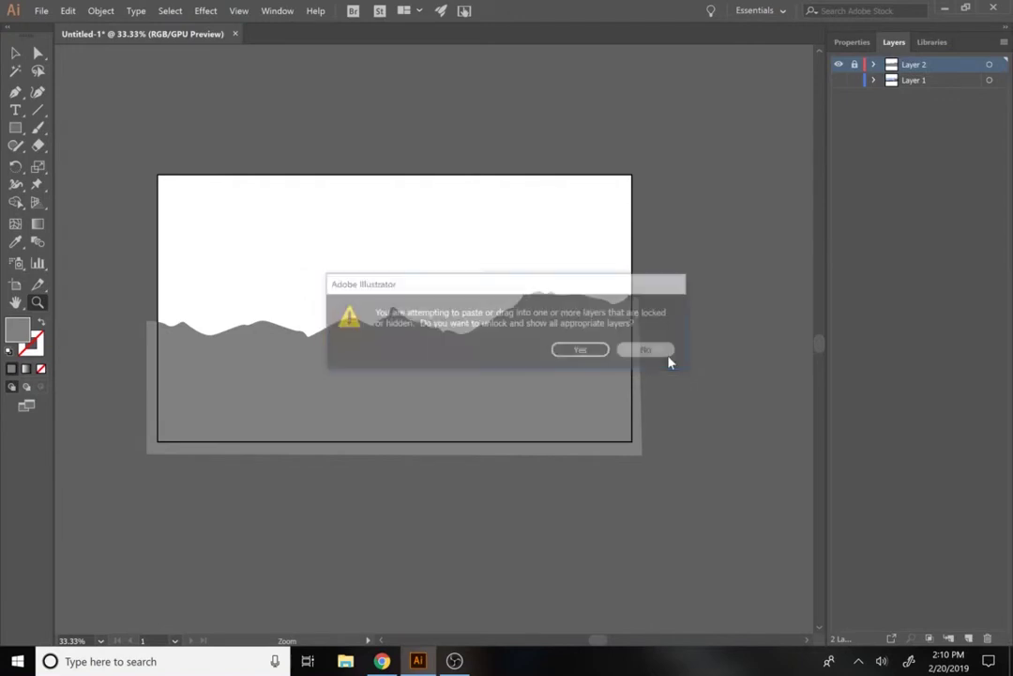
click(968, 638)
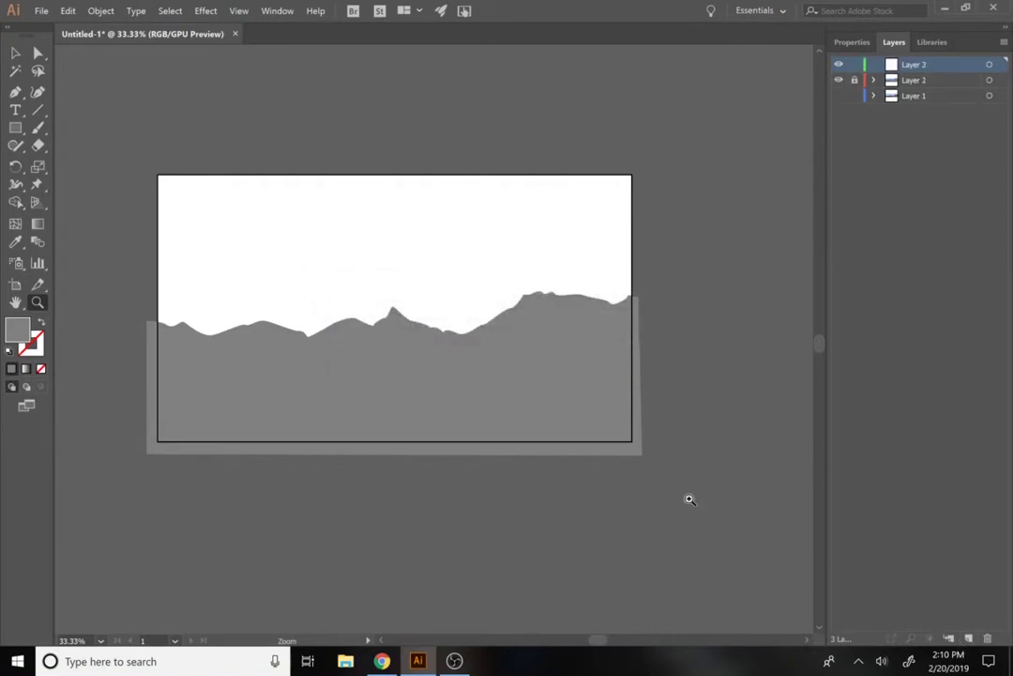
key(ctrl+v)
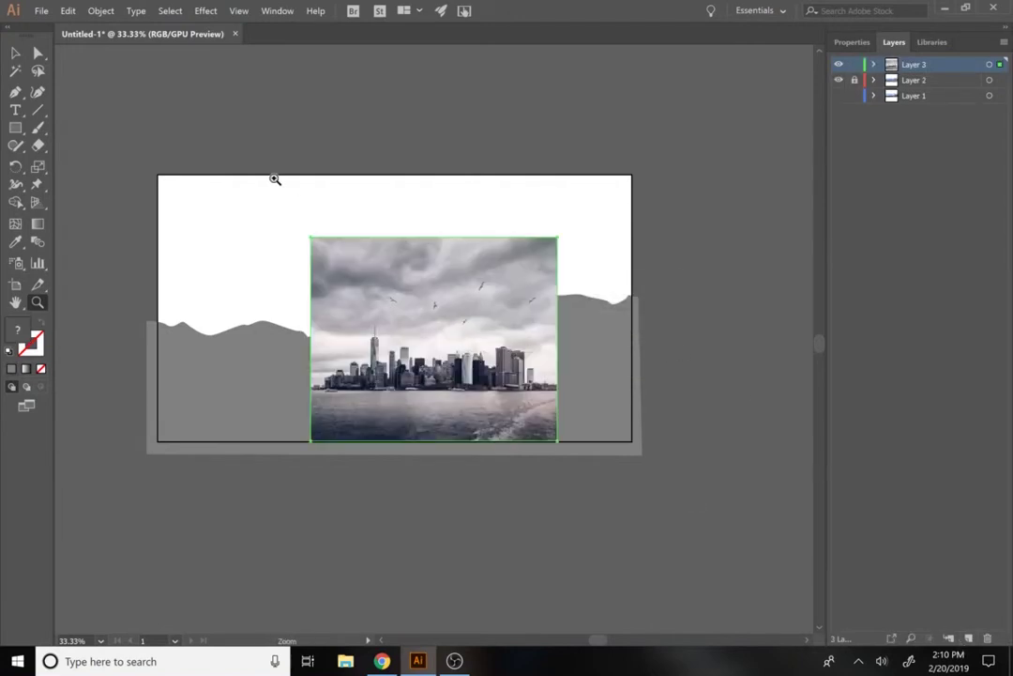
Step: Enlarge the city skyline image proportionally to slightly beyond the artboard's width and position its waterline just above the artboard's bottom edge
key(v)
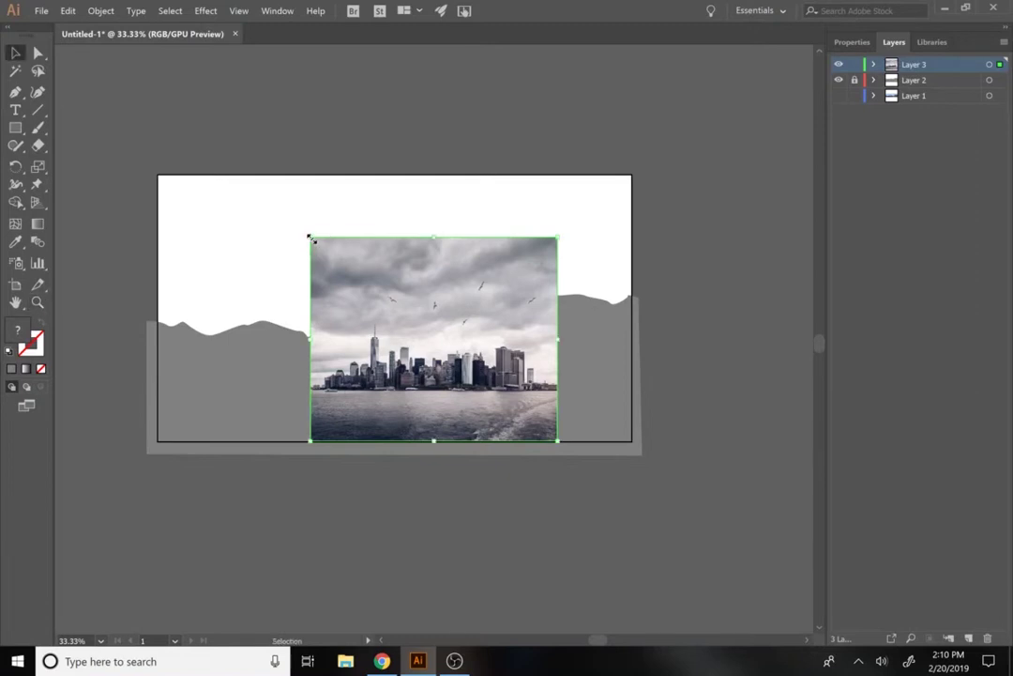
drag(311, 238, 147, 102)
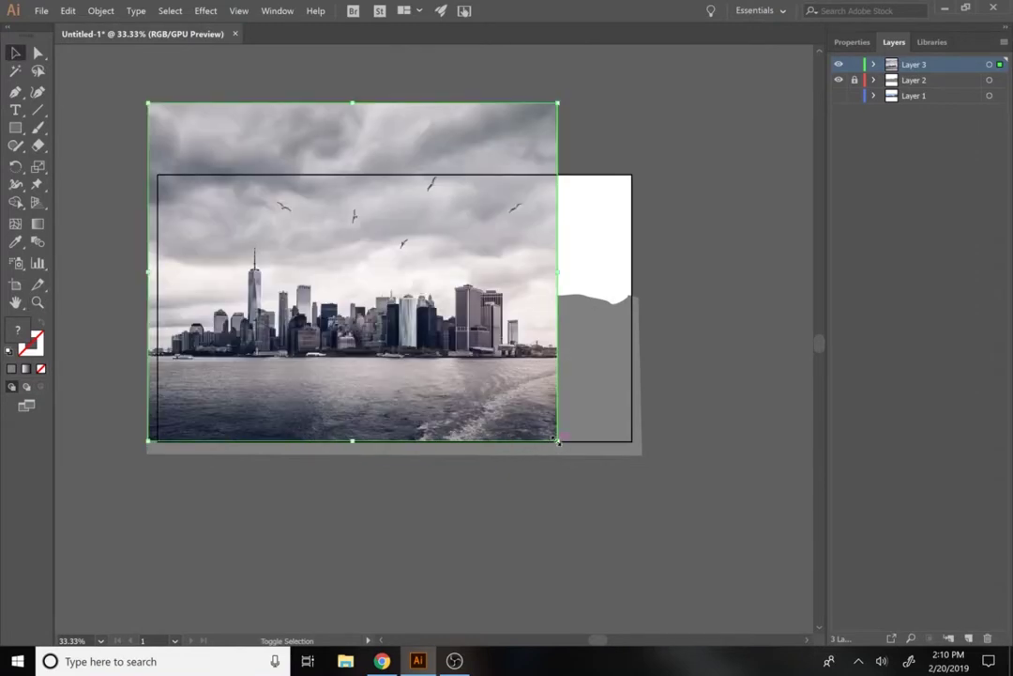
drag(558, 441, 636, 505)
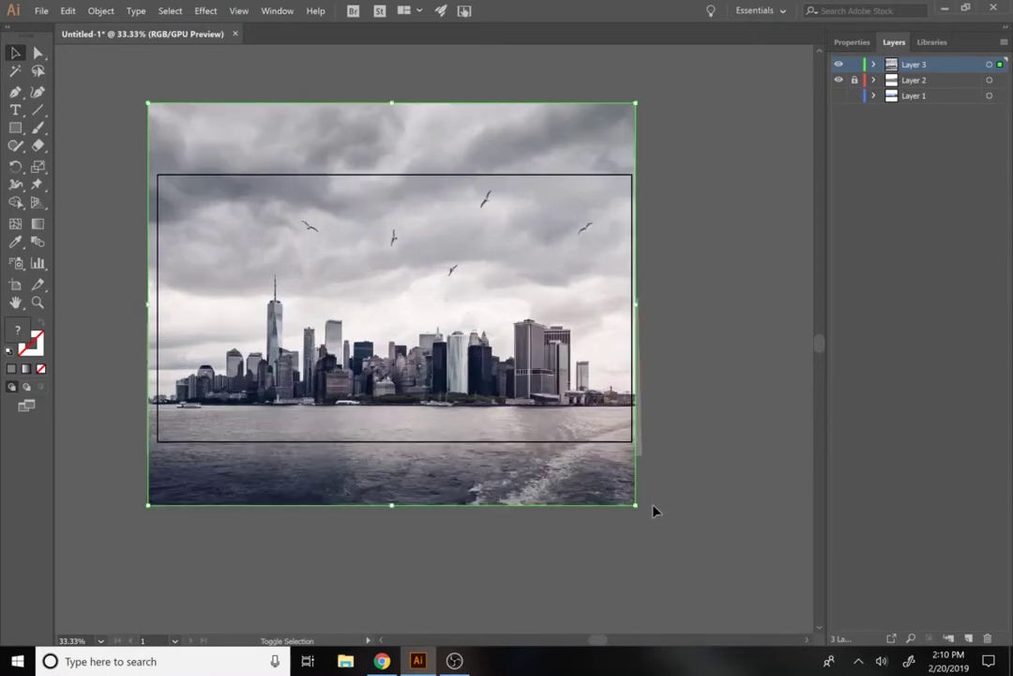
drag(588, 436, 542, 441)
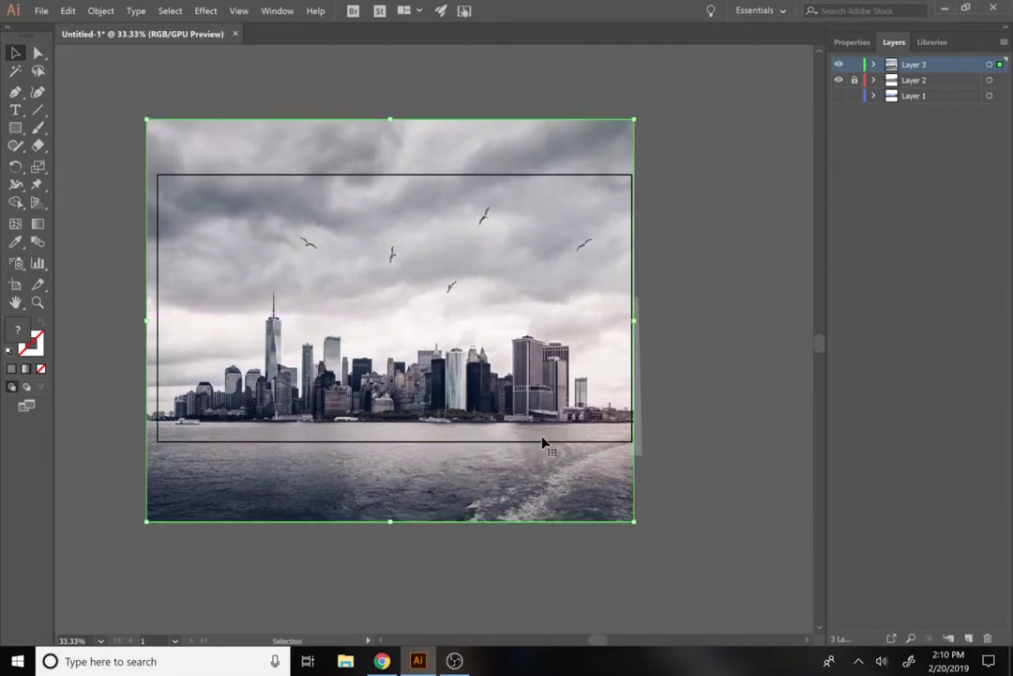
key(Return)
click(512, 441)
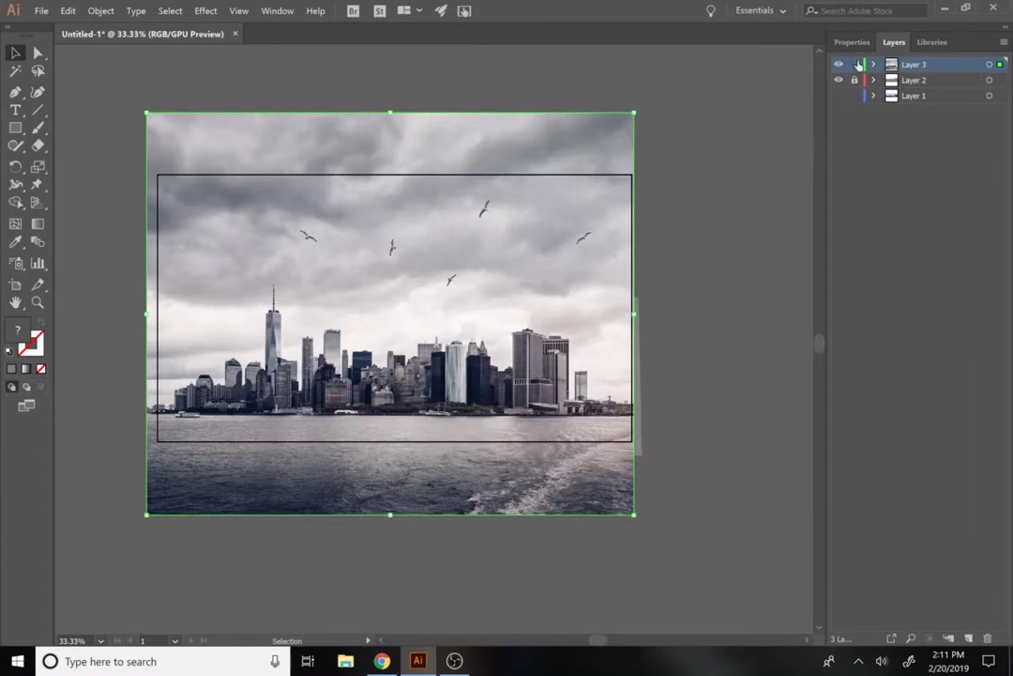
Step: Lock Layer 3 with the city skyline reference image and add a new layer above it
click(855, 64)
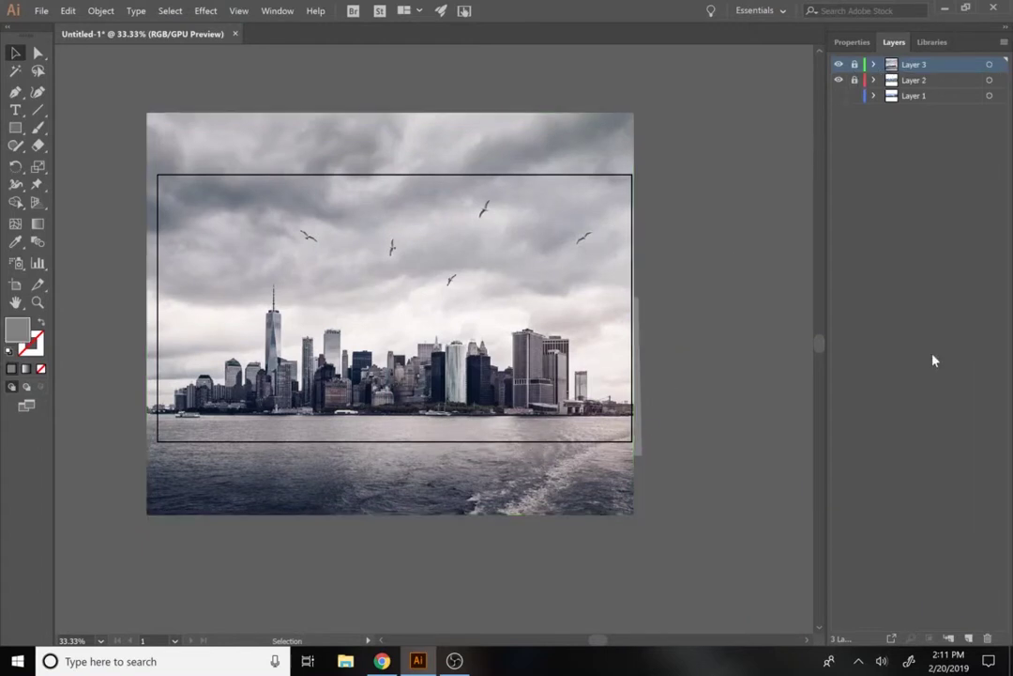
click(968, 638)
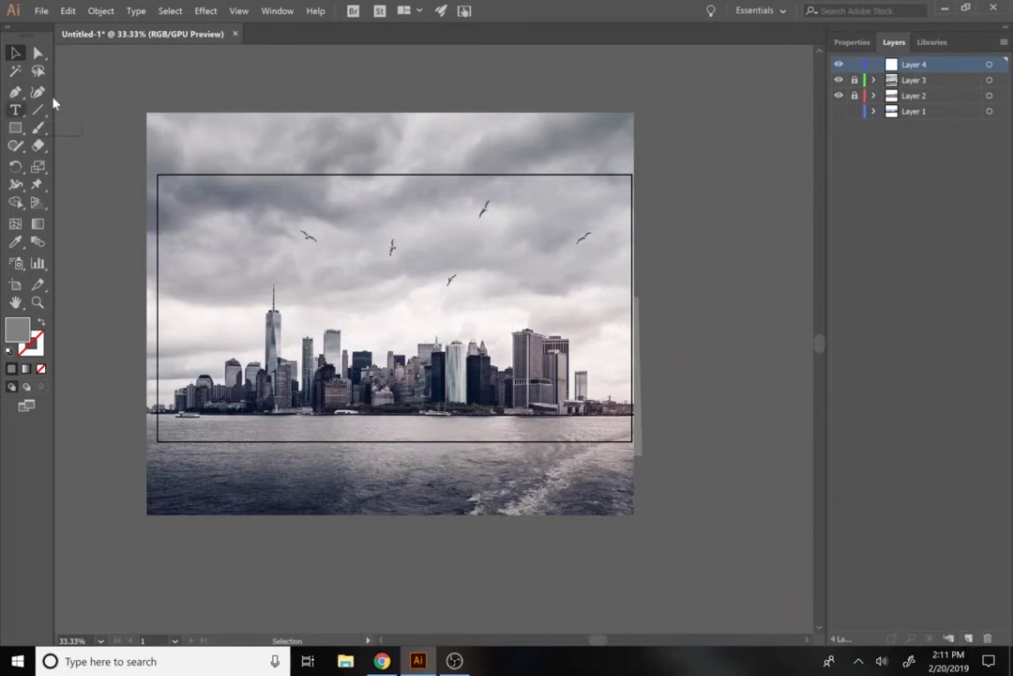
Step: With a blue fill and no stroke, trace the city skyline's rooftops using the Pen tool, from beyond the artboard's left edge past the tall spired tower
click(845, 44)
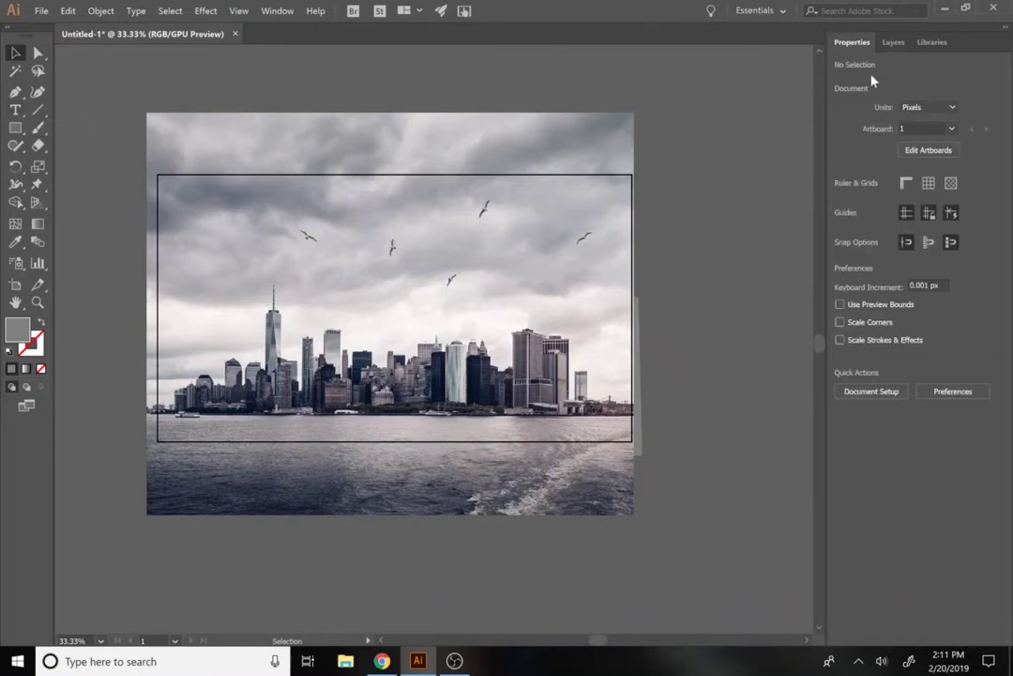
click(15, 91)
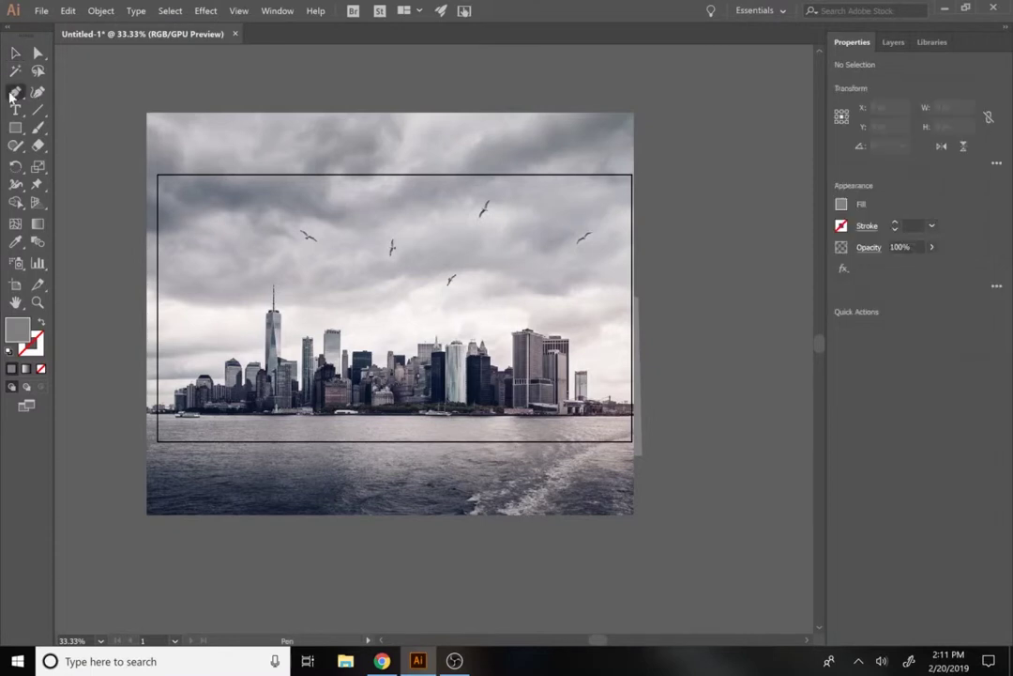
click(842, 205)
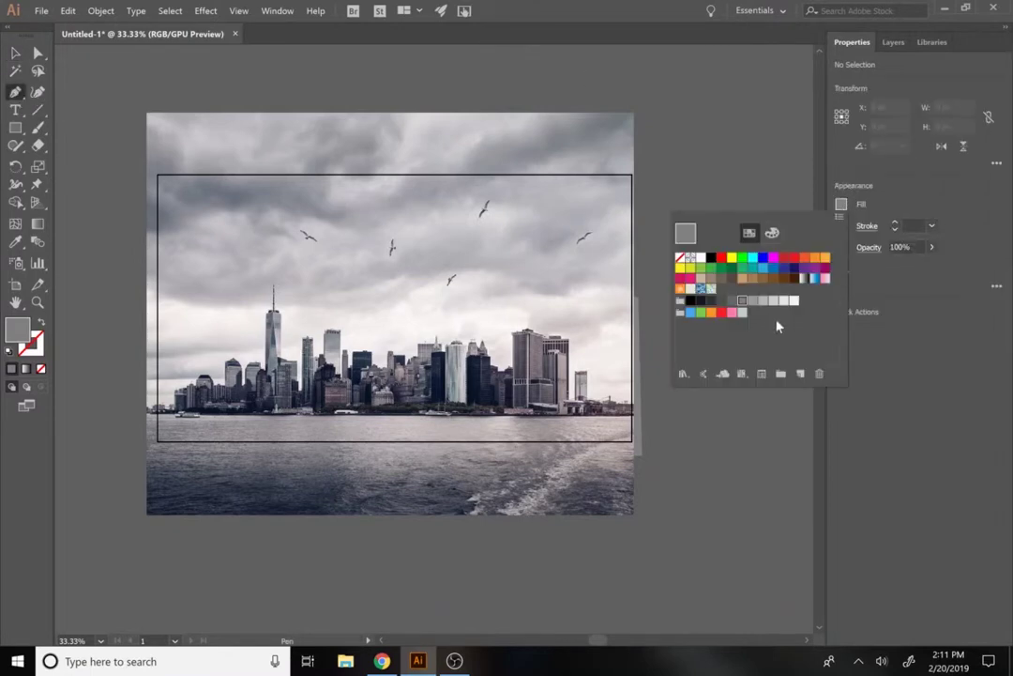
click(761, 269)
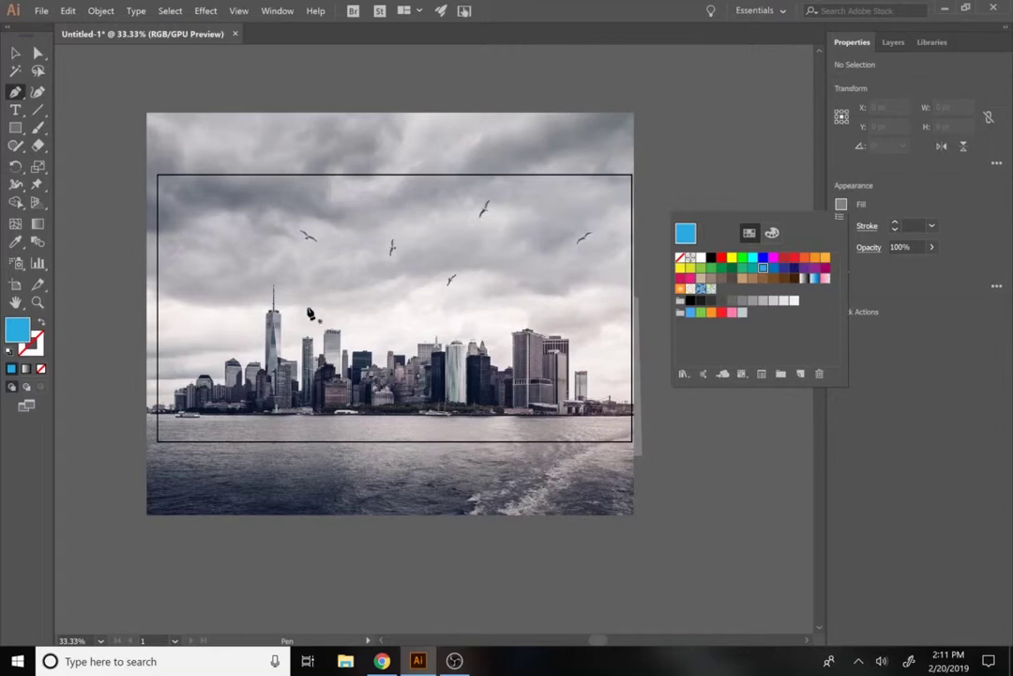
click(148, 413)
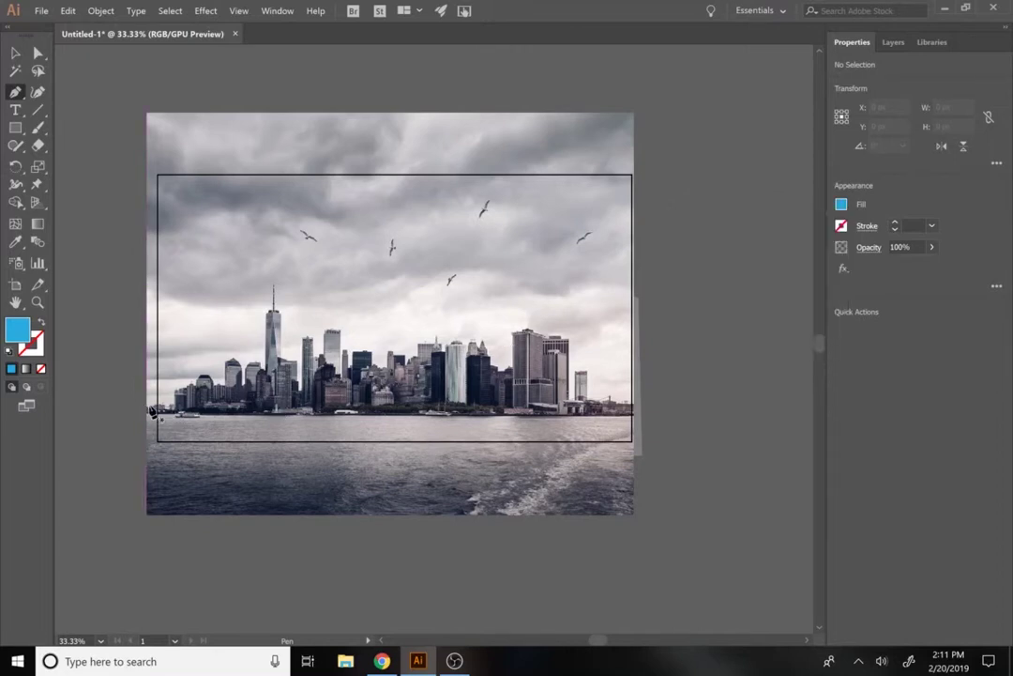
click(136, 406)
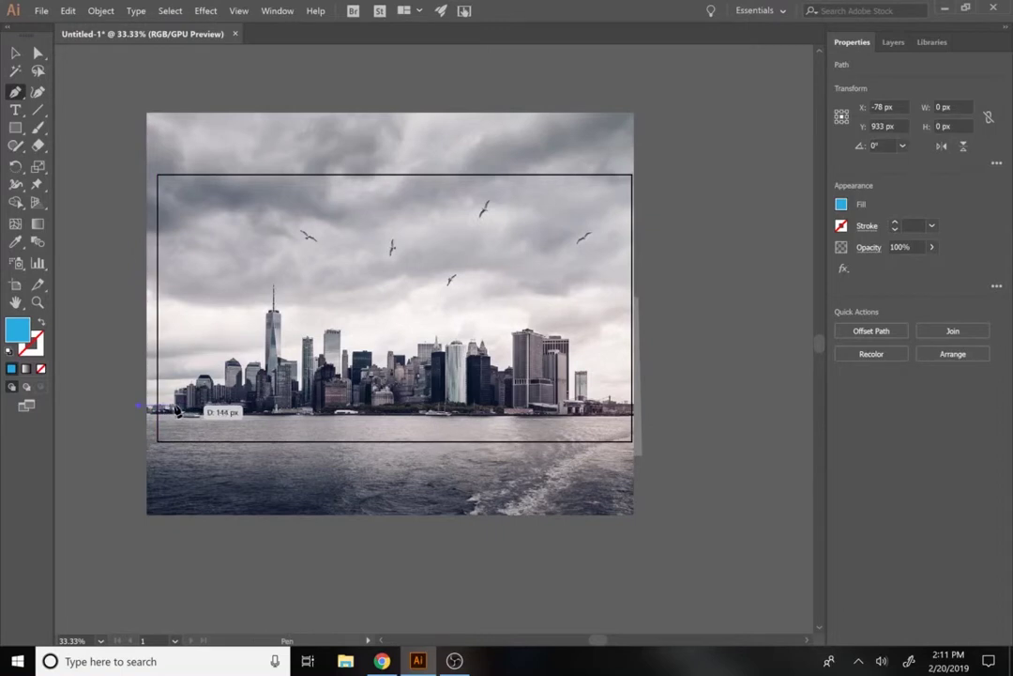
click(177, 410)
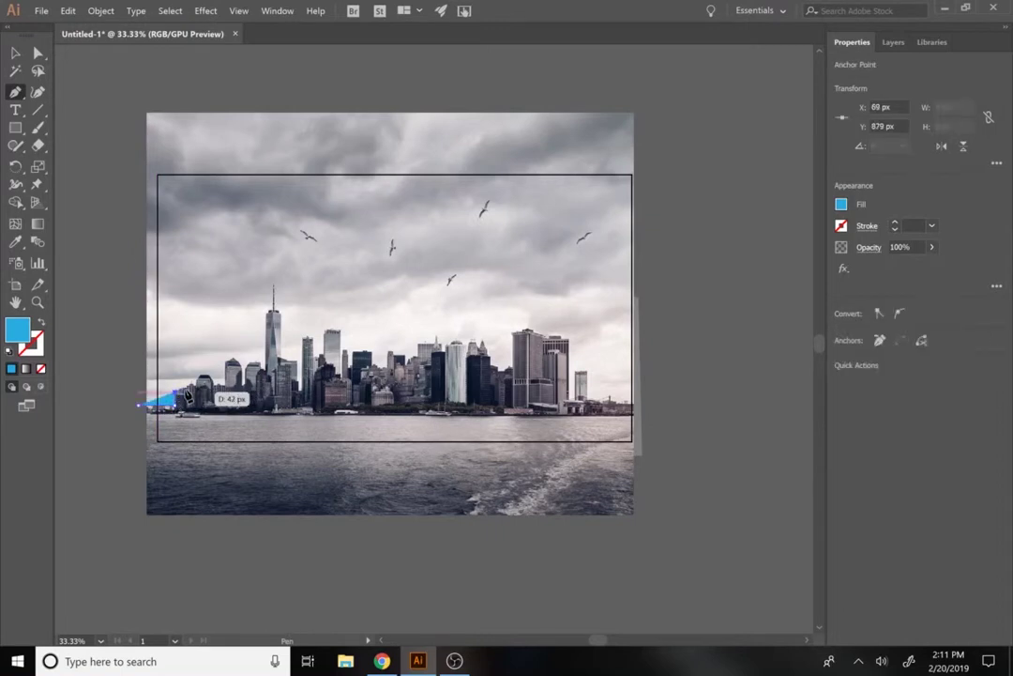
mouse_move(187, 396)
mouse_down()
mouse_move(210, 388)
mouse_move(202, 377)
mouse_move(236, 395)
mouse_move(226, 392)
mouse_move(230, 403)
mouse_move(225, 370)
mouse_move(247, 373)
mouse_up()
click(223, 361)
click(237, 361)
click(238, 386)
key(ctrl+plus)
key(ctrl+plus)
key(ctrl+plus)
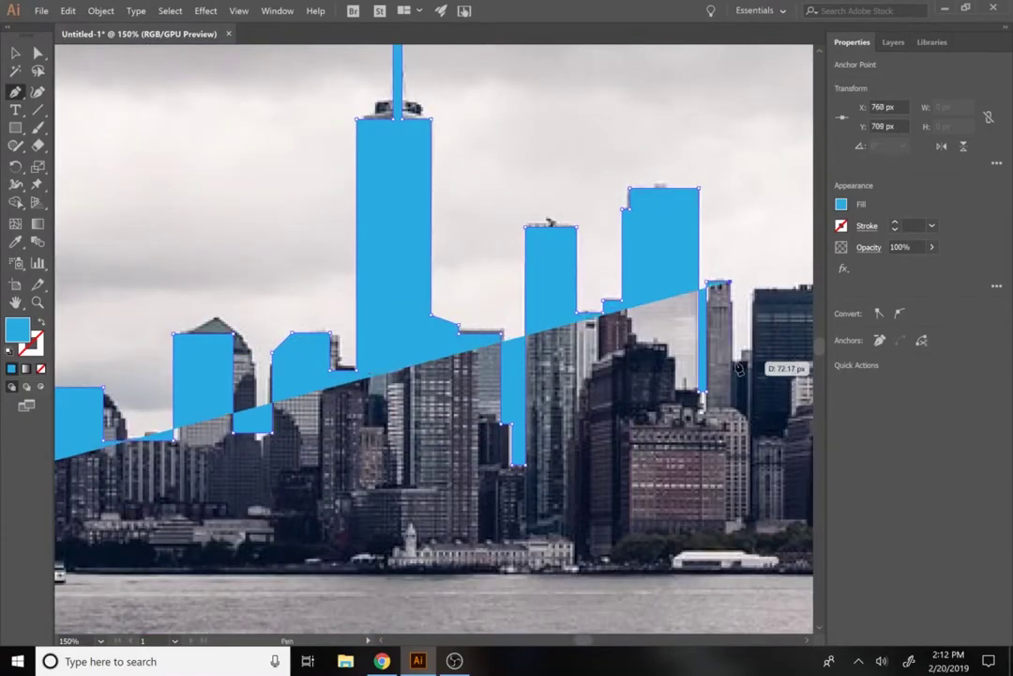
Step: Continue the Pen outline across the remaining rooftops past the artboard's right edge and close the skyline shape below the artboard
click(593, 368)
scroll(543, 281, right, 10)
click(708, 351)
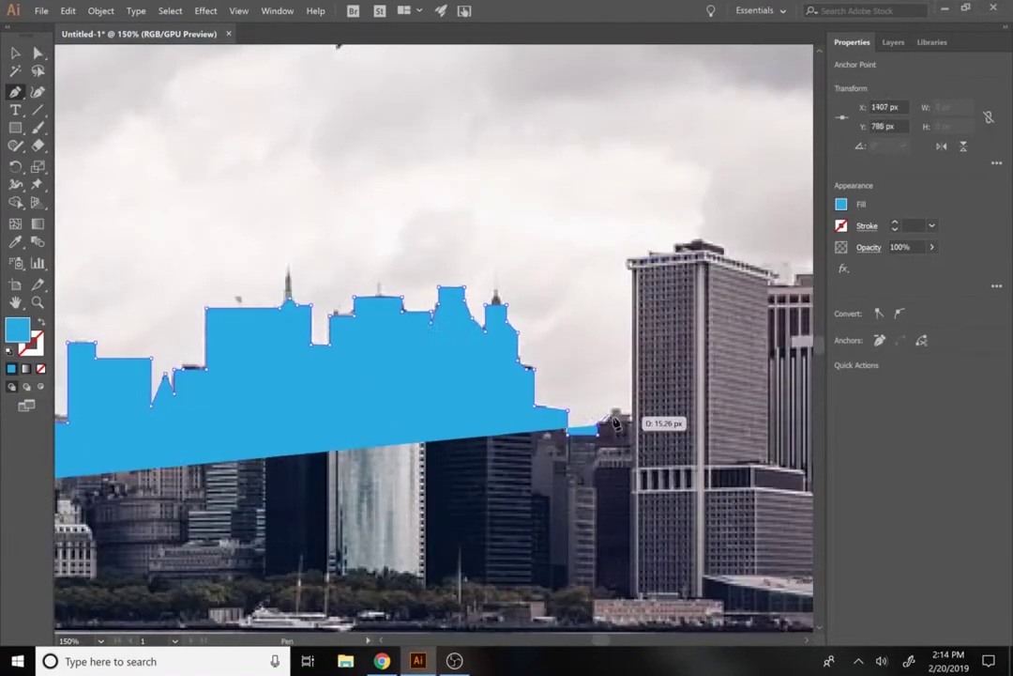
click(587, 560)
key(ctrl+minus)
key(ctrl+minus)
key(ctrl+minus)
key(ctrl+minus)
key(v)
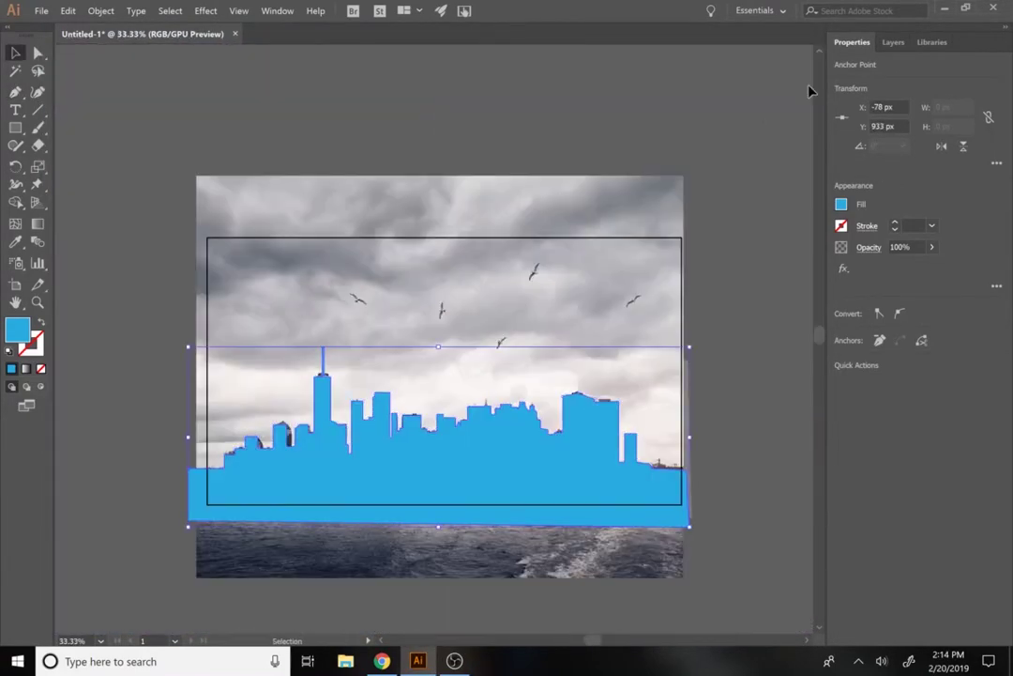
Step: Hide Layer 3 with the city reference image and lock Layer 4 with the traced blue skyline
click(893, 43)
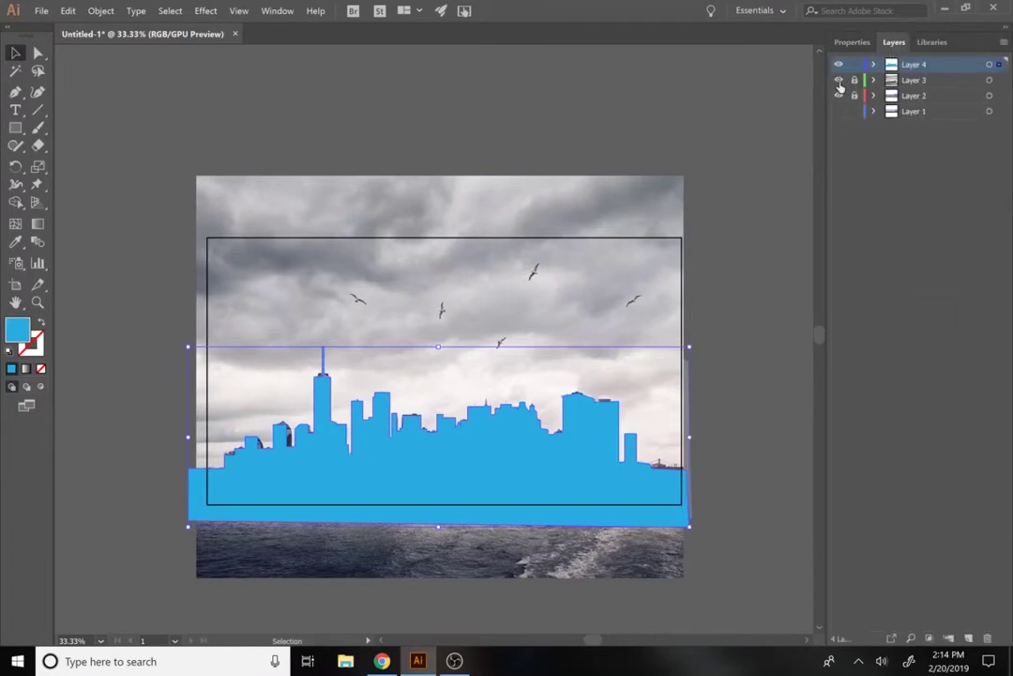
click(839, 81)
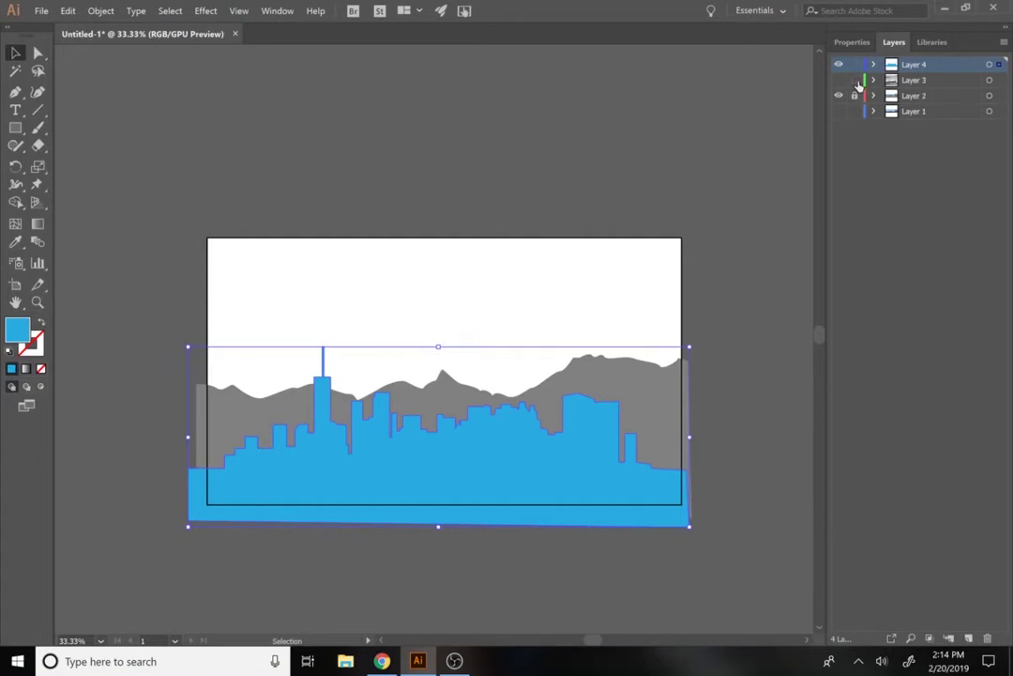
click(854, 65)
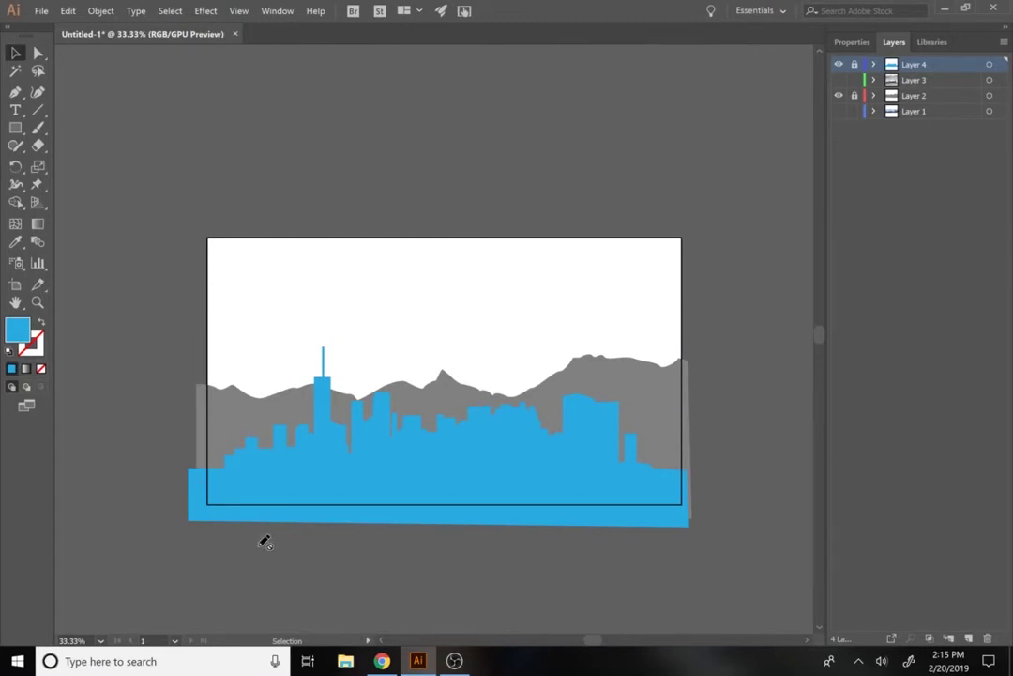
Step: Switch Layer 2 off and on repeatedly to check the gray mountains' place in the layer stack
click(916, 113)
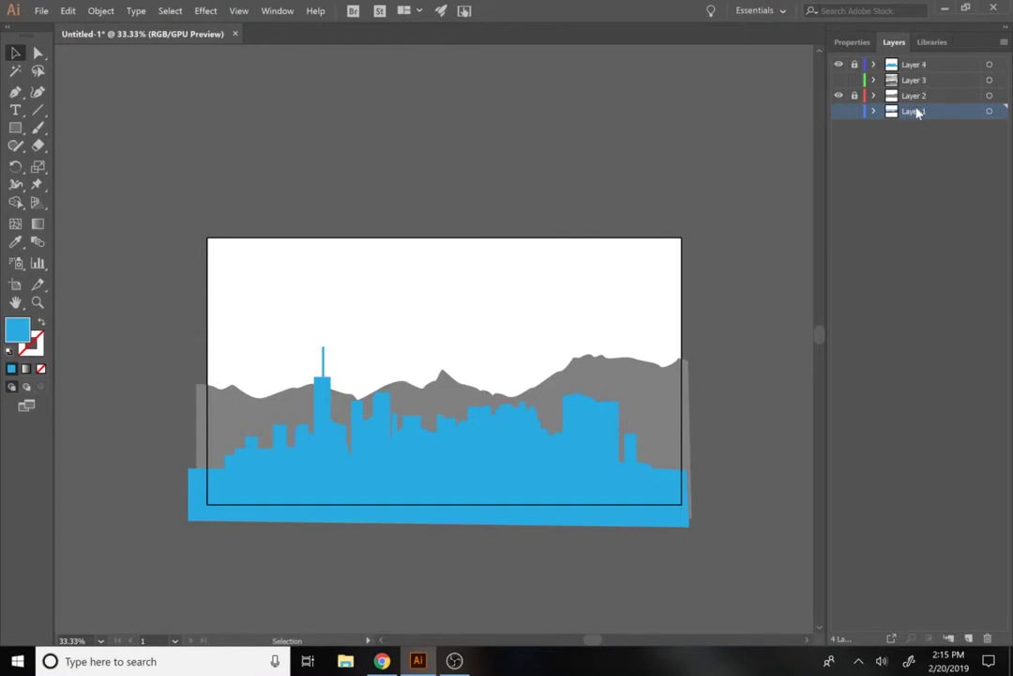
click(840, 97)
click(839, 97)
click(840, 97)
click(839, 97)
click(840, 96)
click(840, 97)
Step: Insert a new layer between Layer 2 and Layer 1 for the sky background
click(915, 96)
click(916, 111)
click(969, 638)
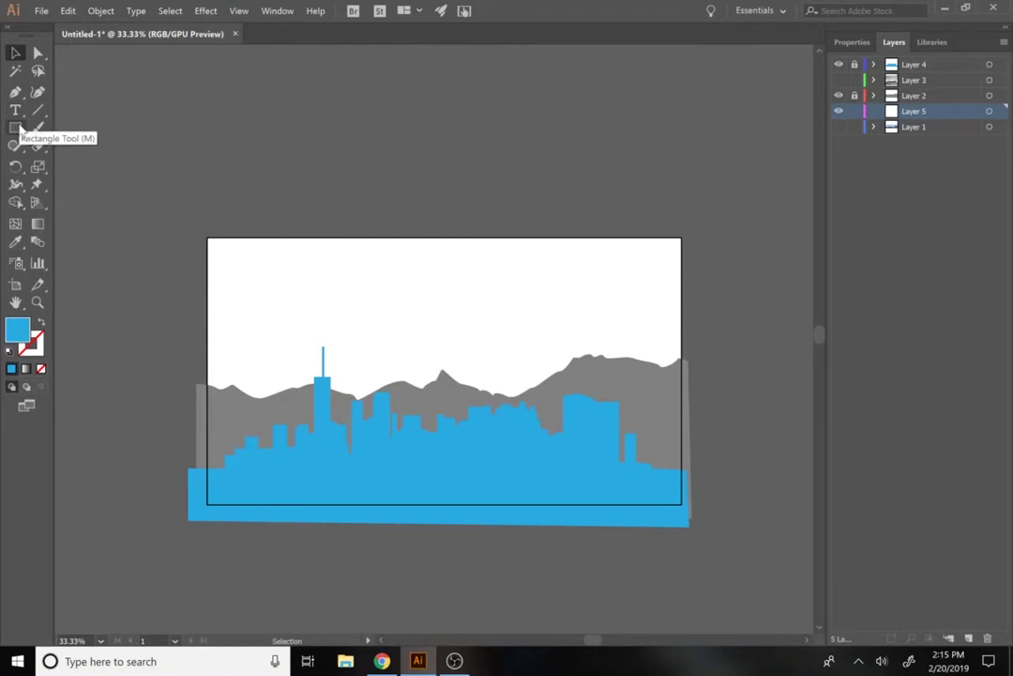
Step: Draw a cyan rectangle of about 2007 x 1134 px on Layer 5, extending slightly beyond all sides of the artboard
drag(20, 129, 45, 131)
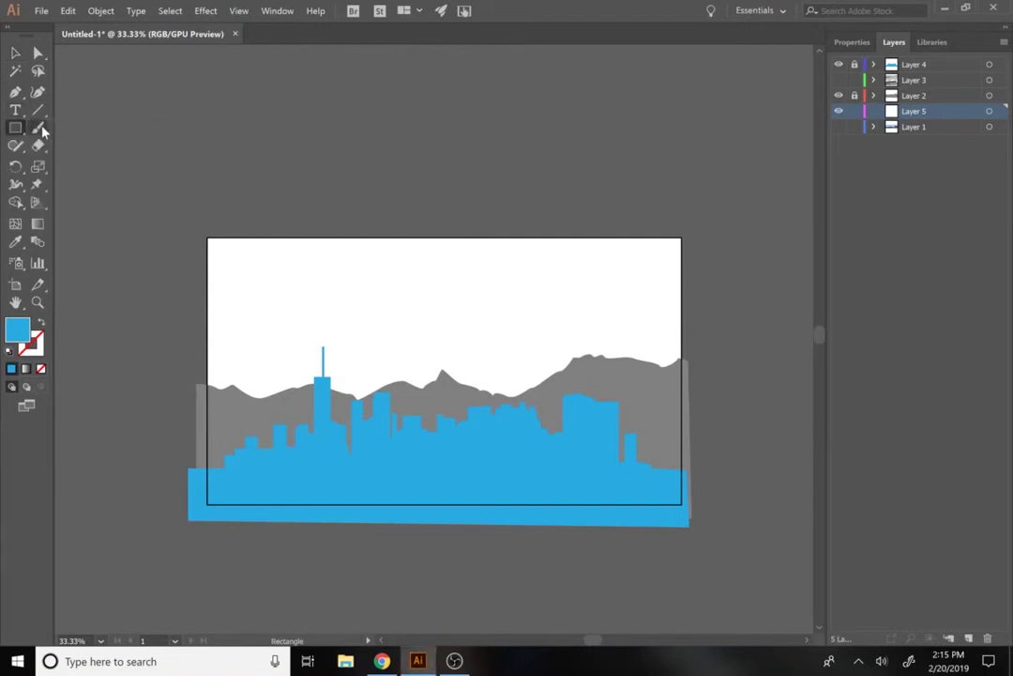
click(854, 41)
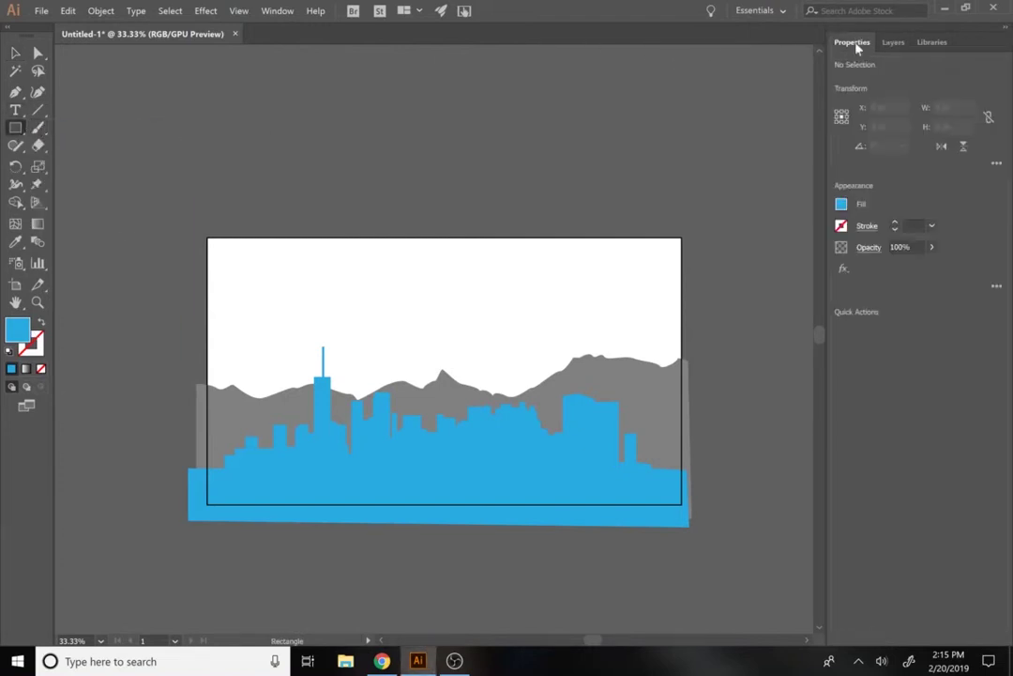
click(842, 204)
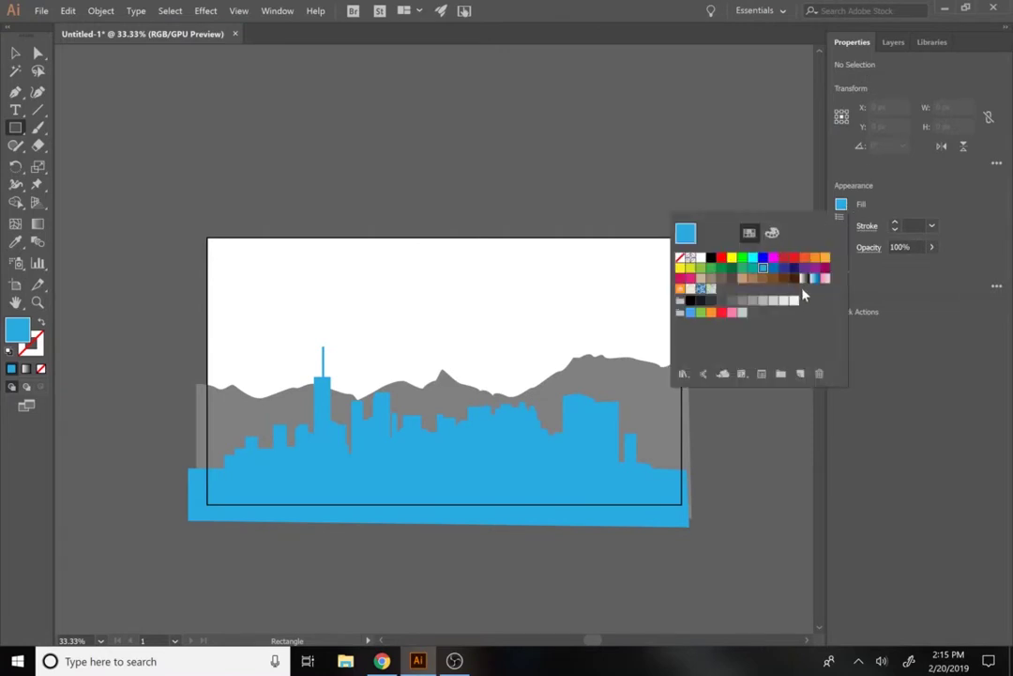
click(752, 257)
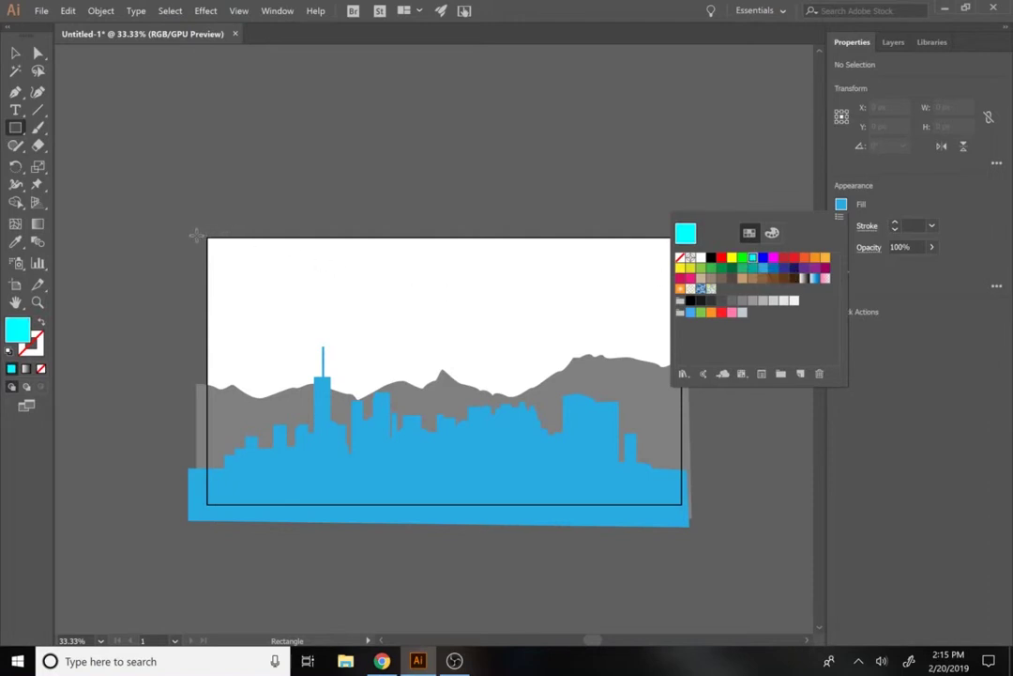
key(Escape)
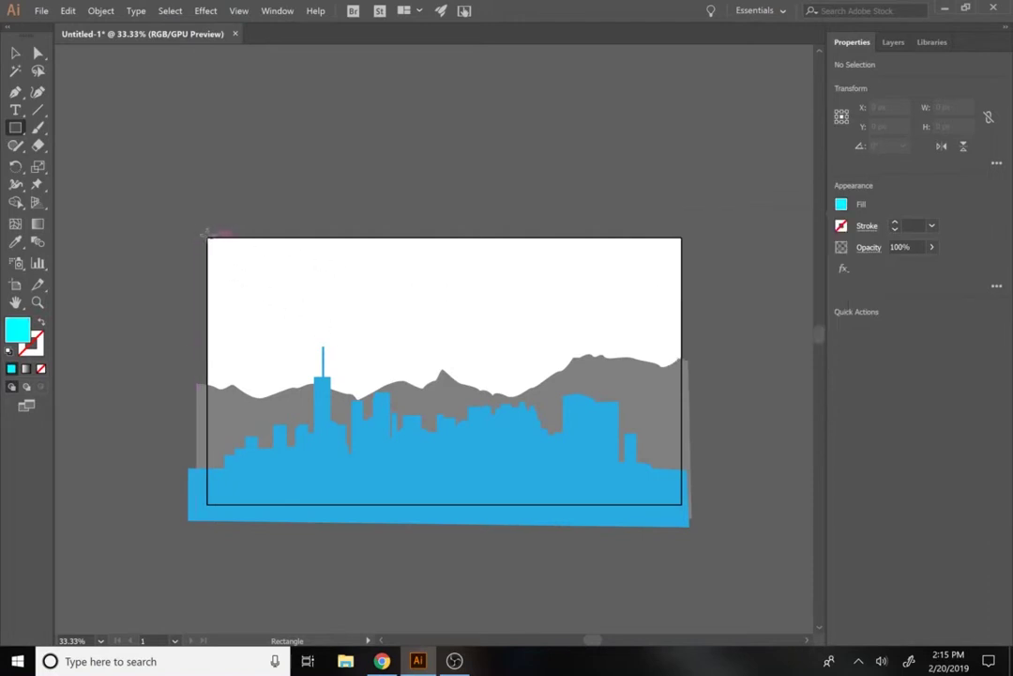
drag(196, 229, 691, 510)
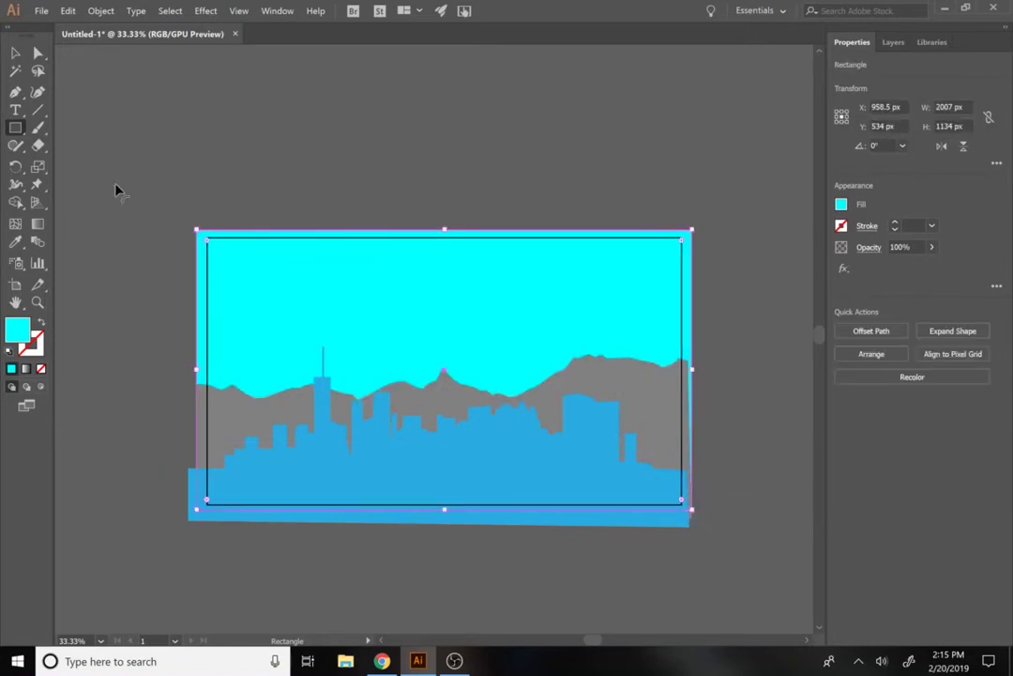
click(16, 54)
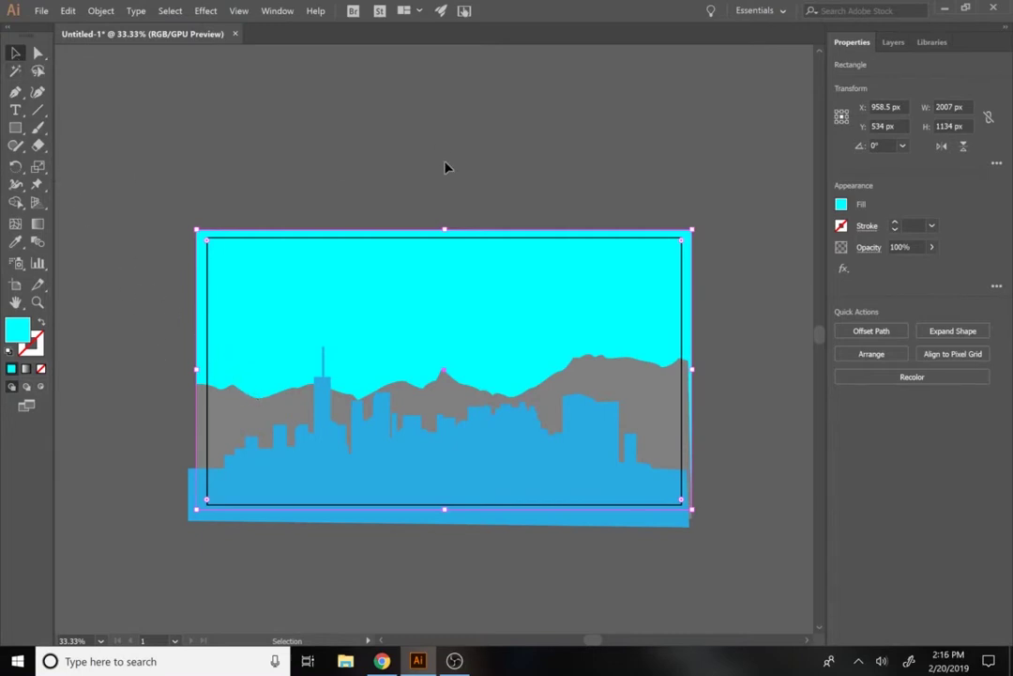
click(797, 255)
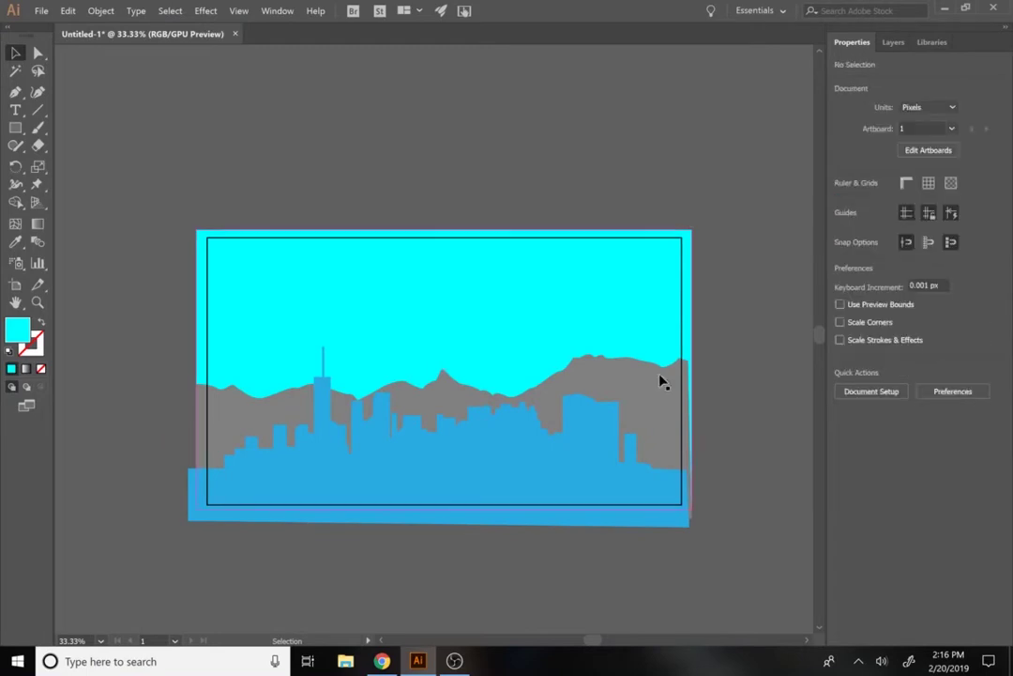
Step: Switch to Chrome and open the Adobe Color site at color.adobe.com
click(381, 661)
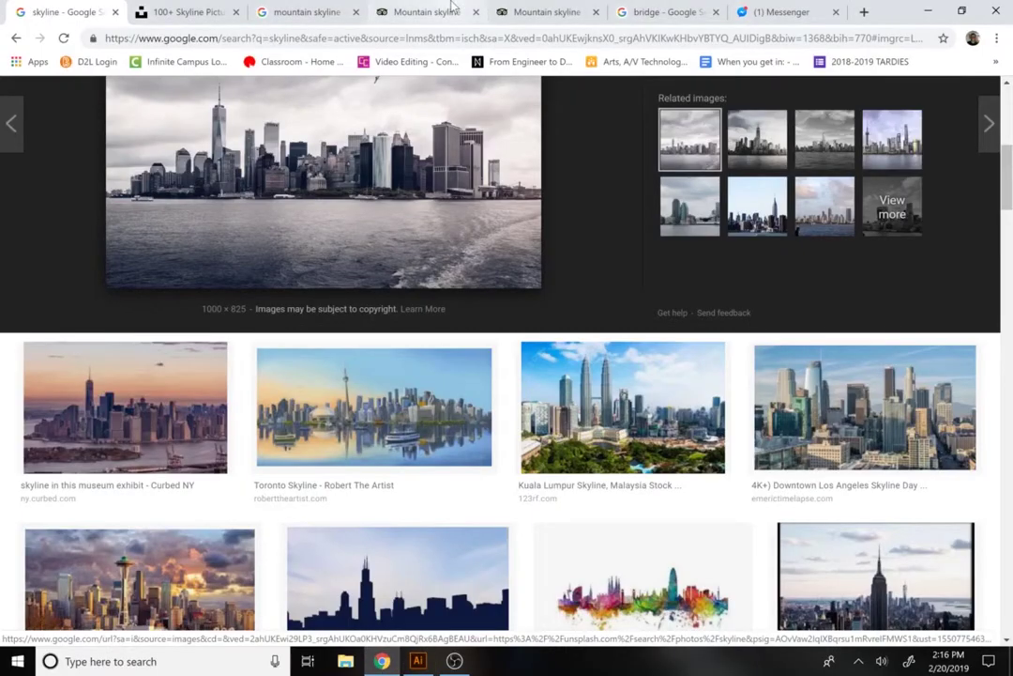
click(509, 40)
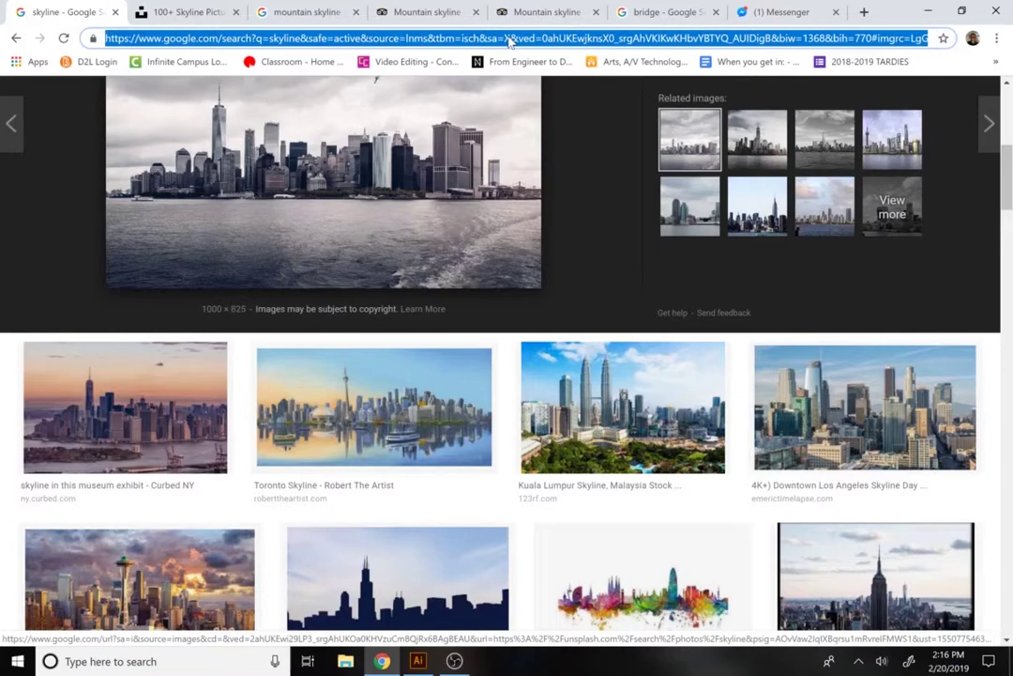
text(color.)
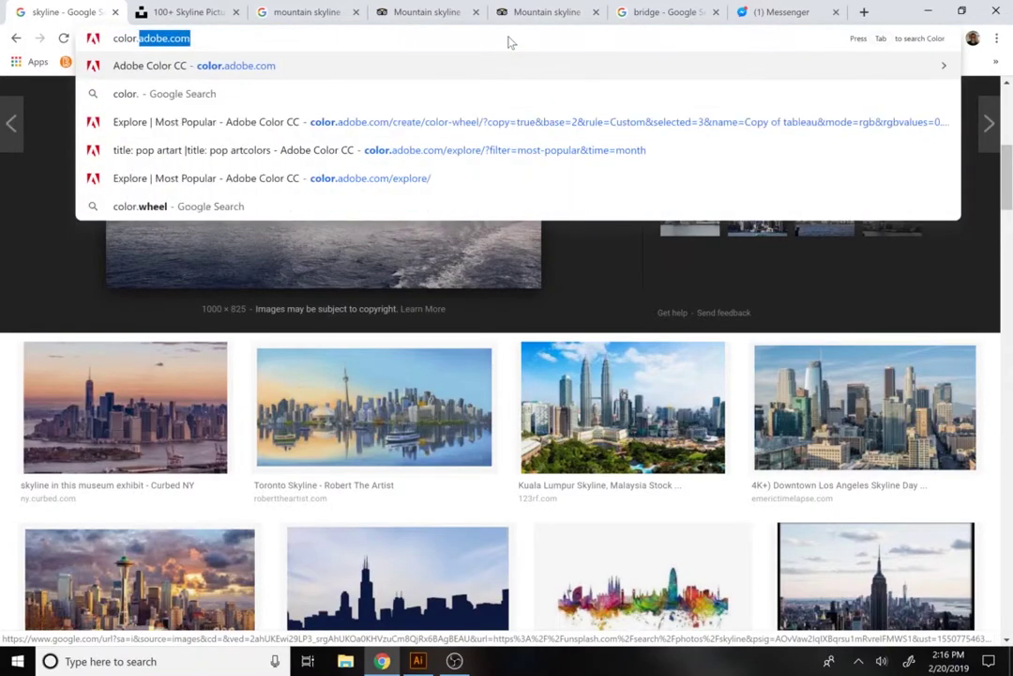
key(Return)
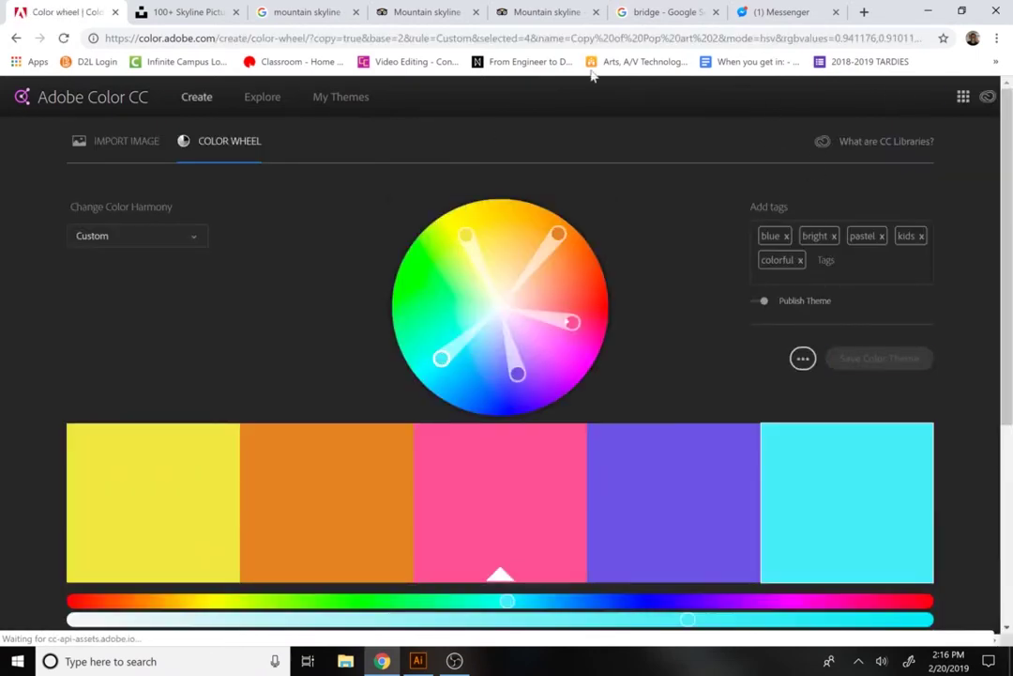
Step: Browse the Explore themes and search them for "minimalist"
click(267, 109)
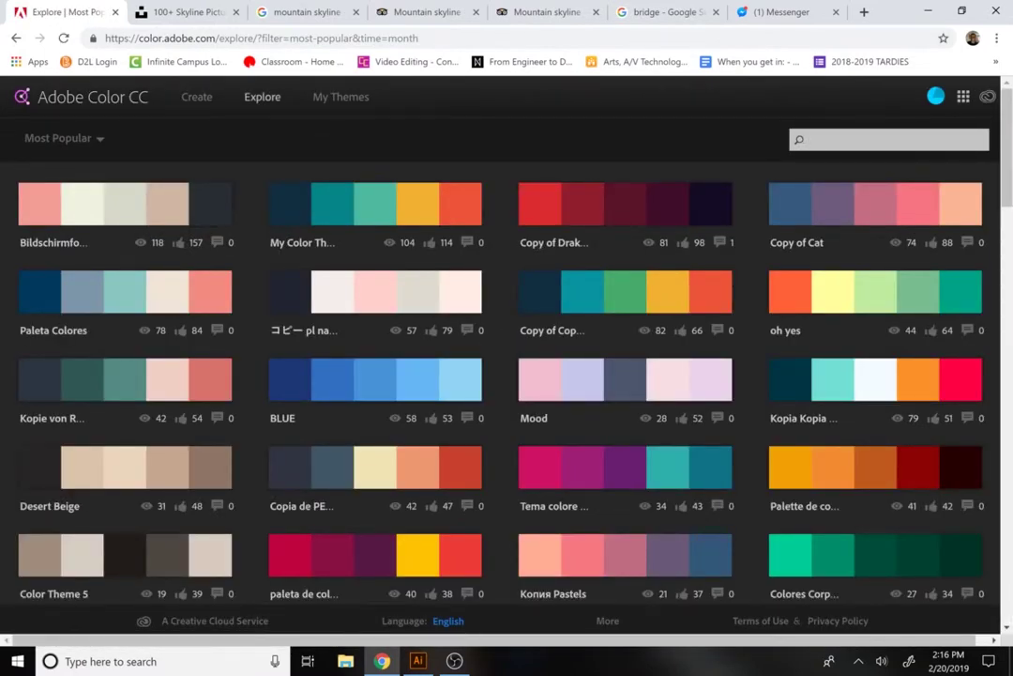
text(minimalist)
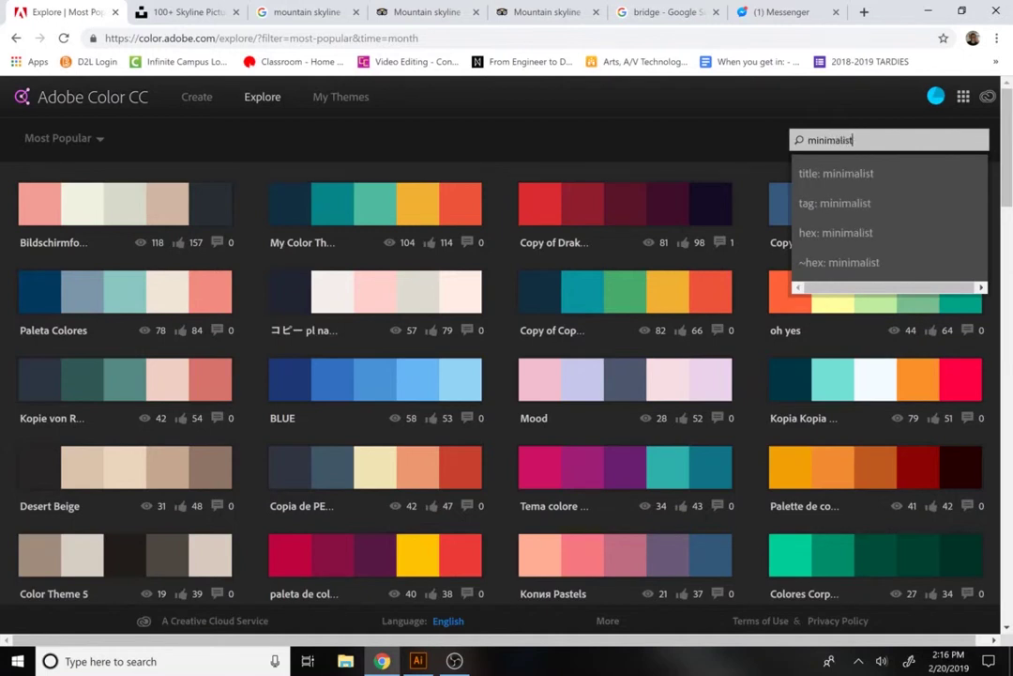
key(Return)
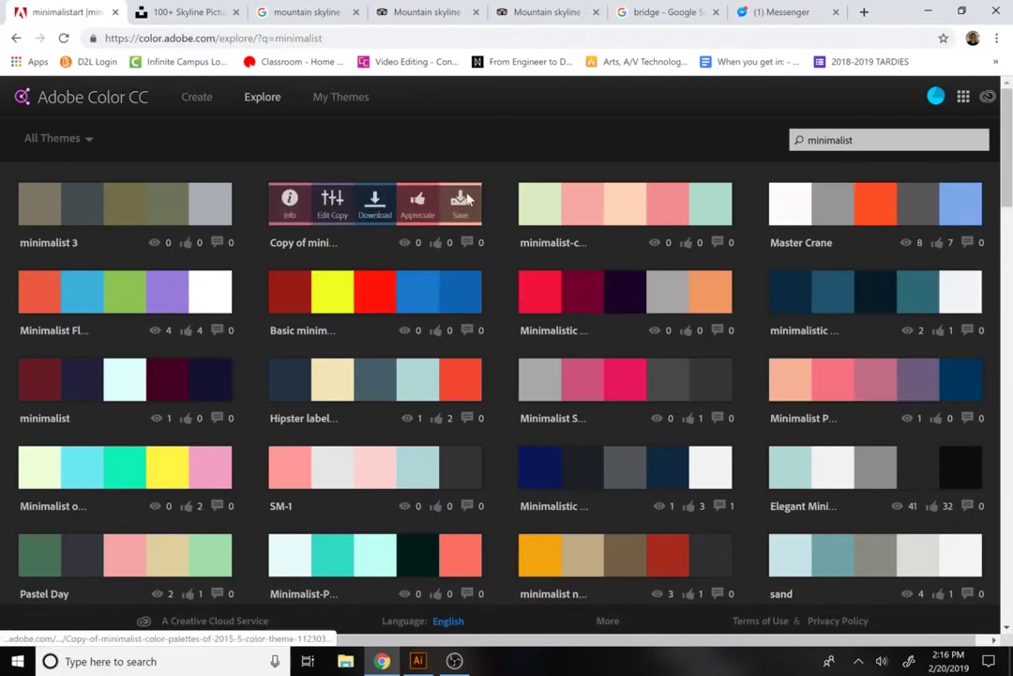
Step: Return to the most popular themes, open the Copy of Cat theme and enlarge its color swatches
click(16, 39)
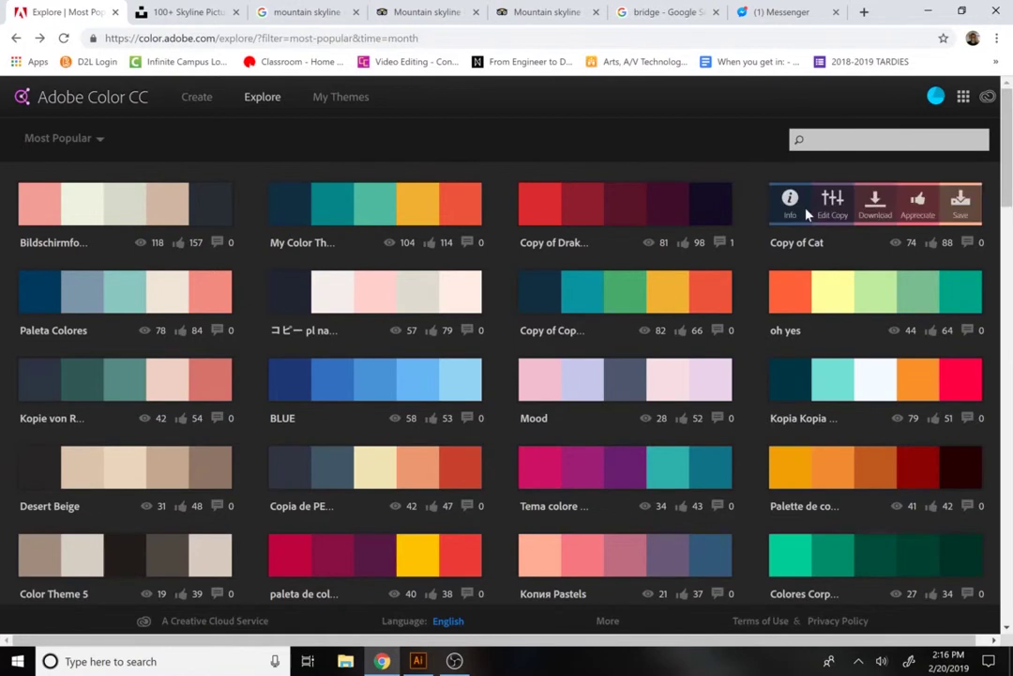
click(807, 215)
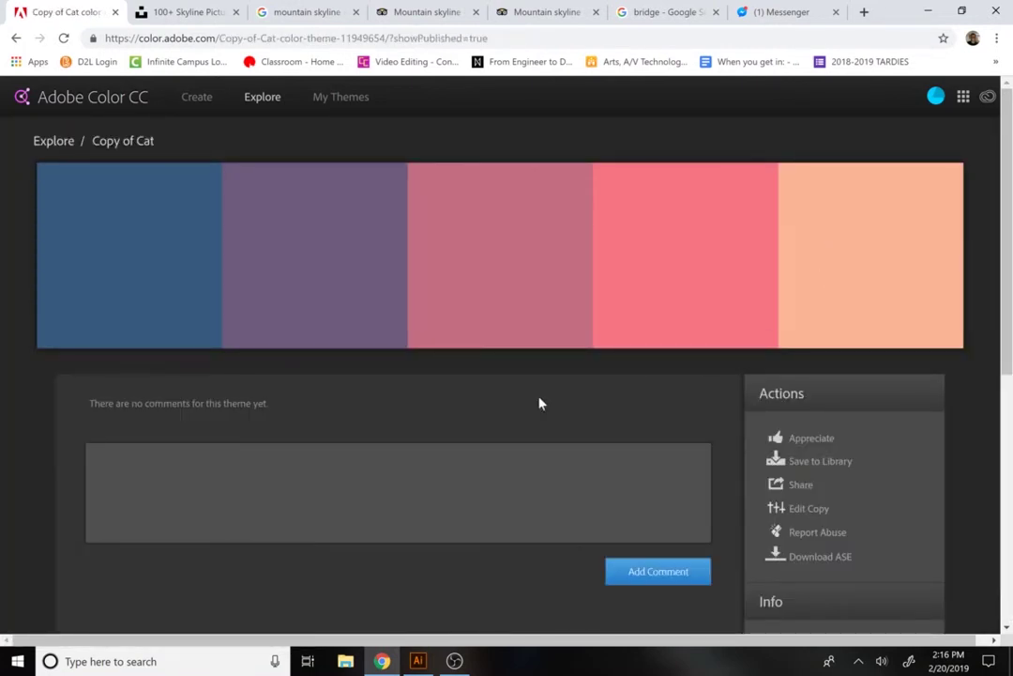
click(357, 289)
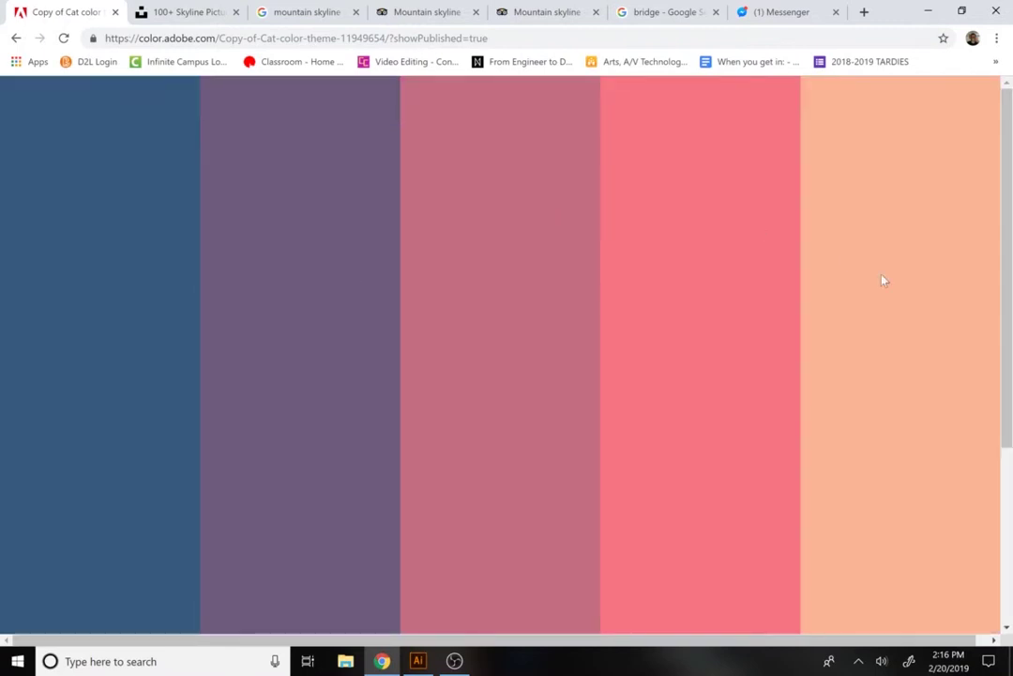
Step: Leave the enlarged swatch view and open an editable copy of the Copy of Cat theme
scroll(898, 469, down, 3)
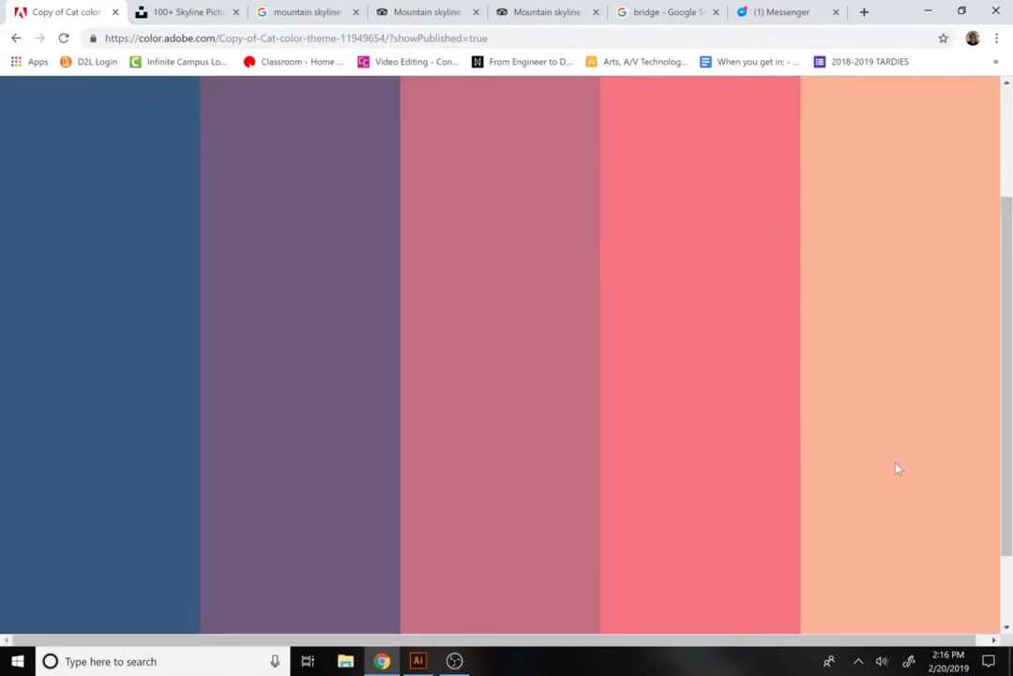
click(898, 469)
scroll(993, 167, up, 3)
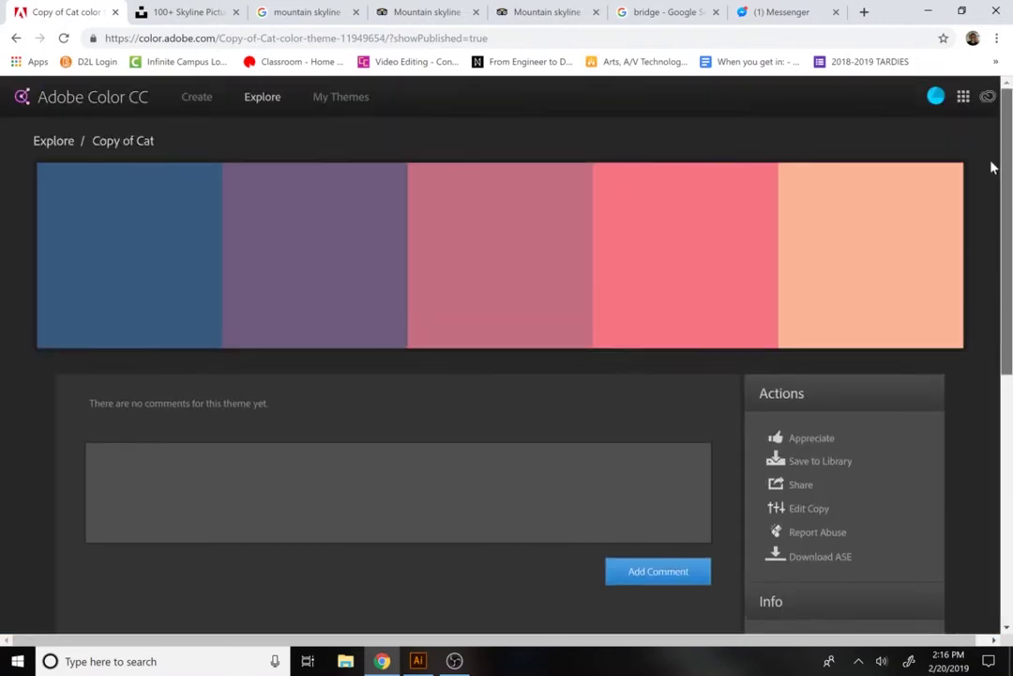
click(806, 508)
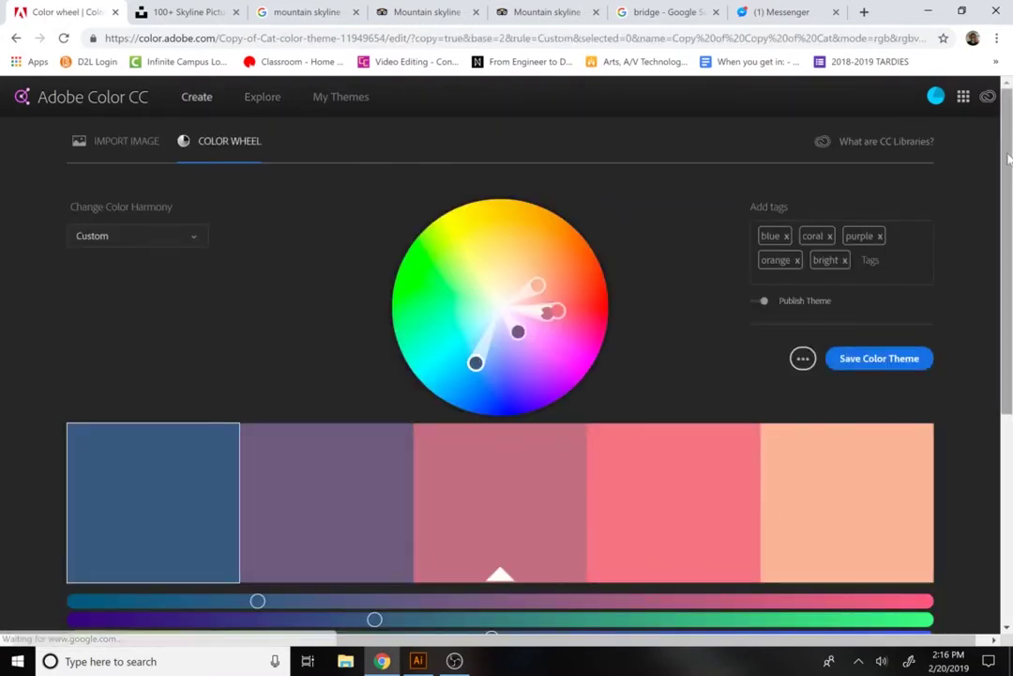
Step: Examine the color codes of the theme's first three swatches: blue, purple and dusty rose
scroll(563, 376, down, 3)
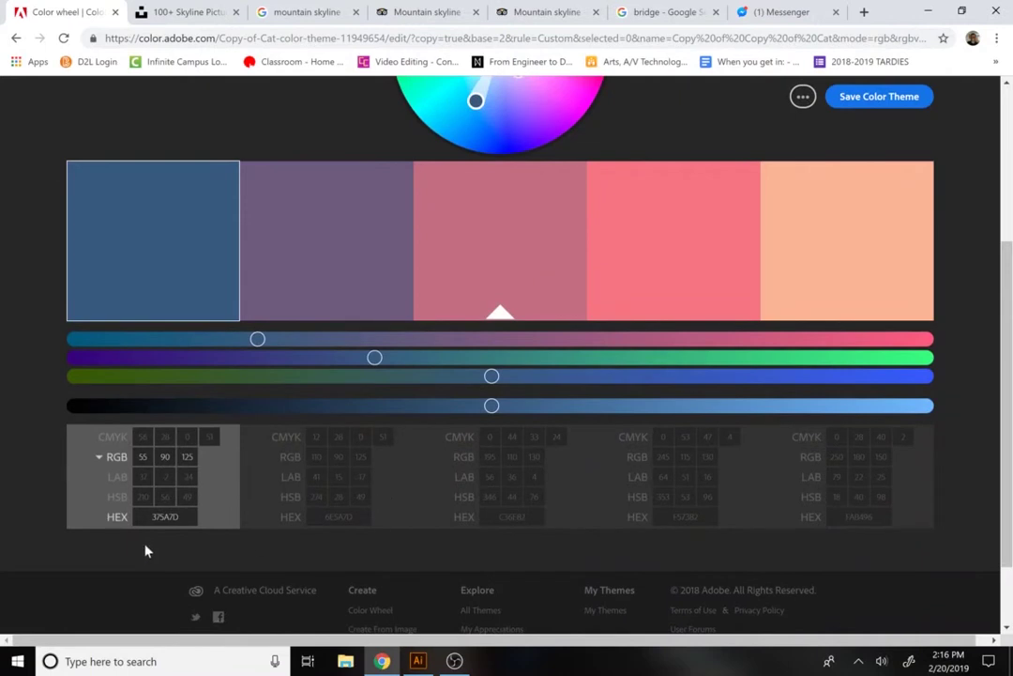
click(317, 308)
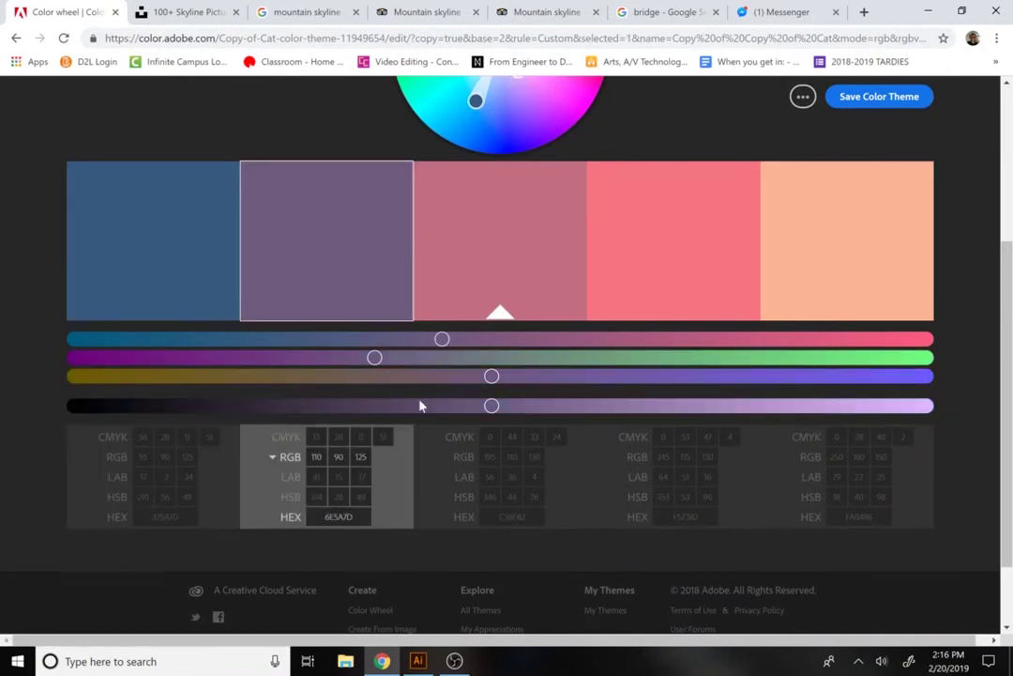
click(518, 271)
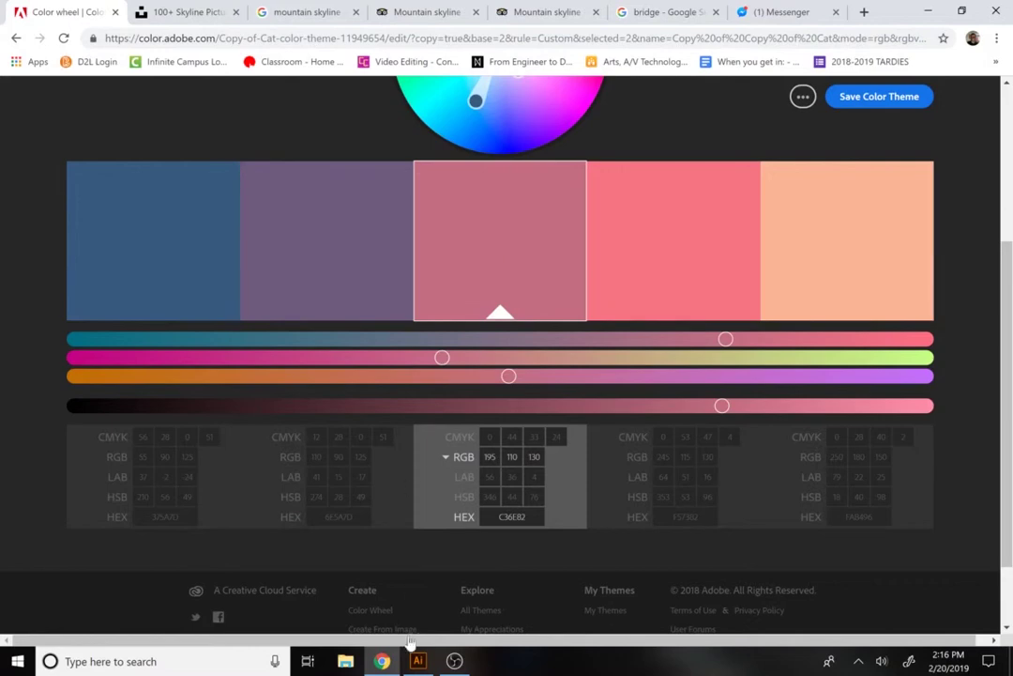
Step: Switch to Illustrator, select the cyan sky rectangle and unlock Layer 4
click(416, 664)
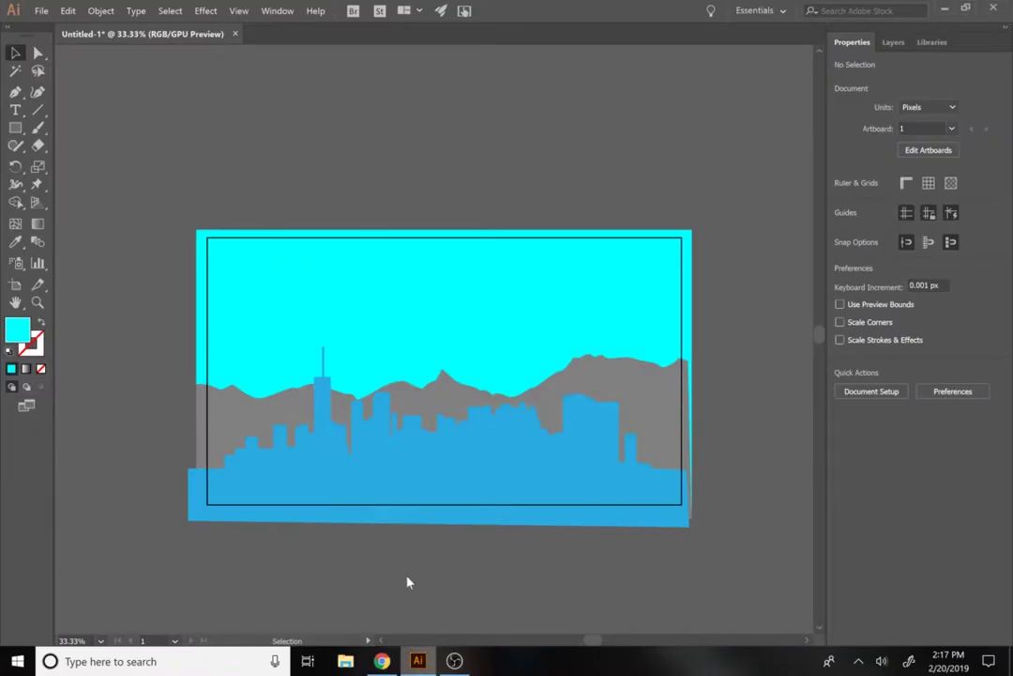
click(14, 53)
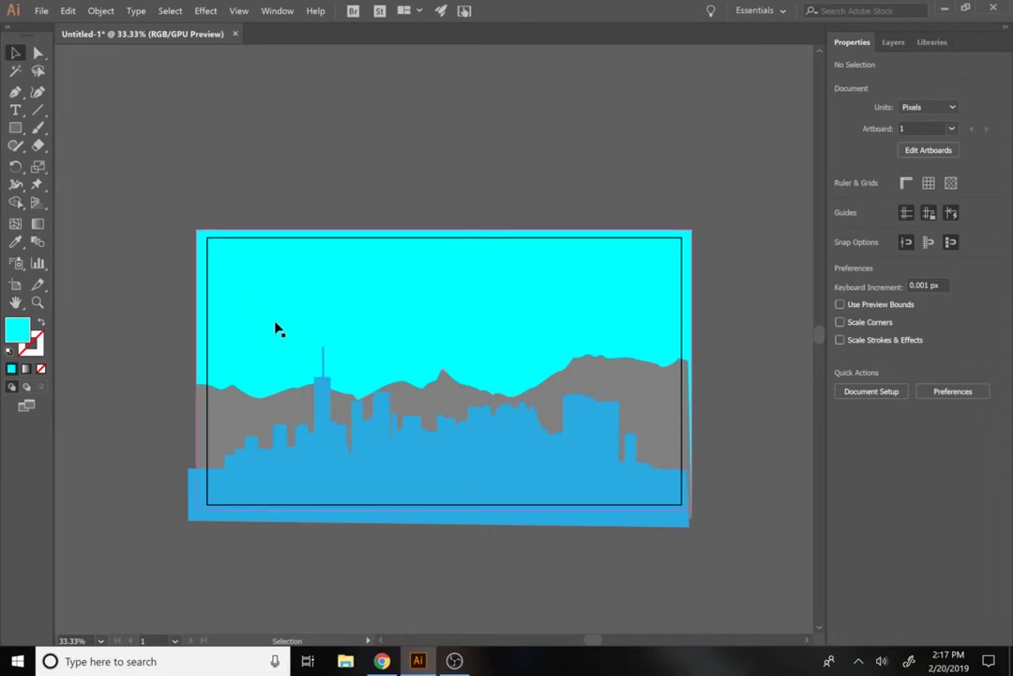
click(276, 330)
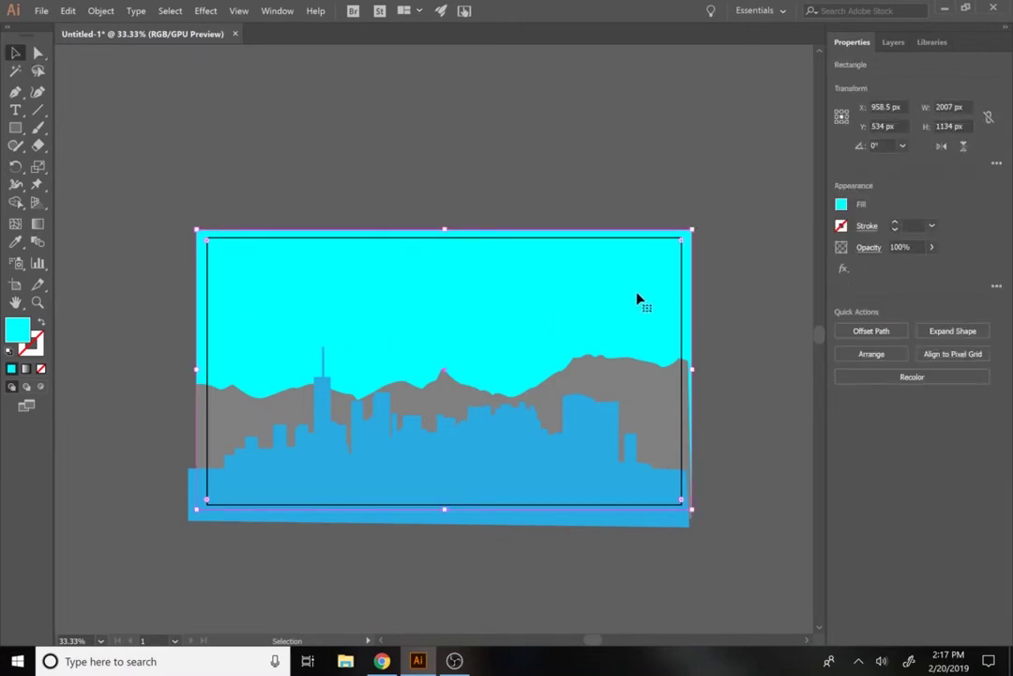
click(896, 41)
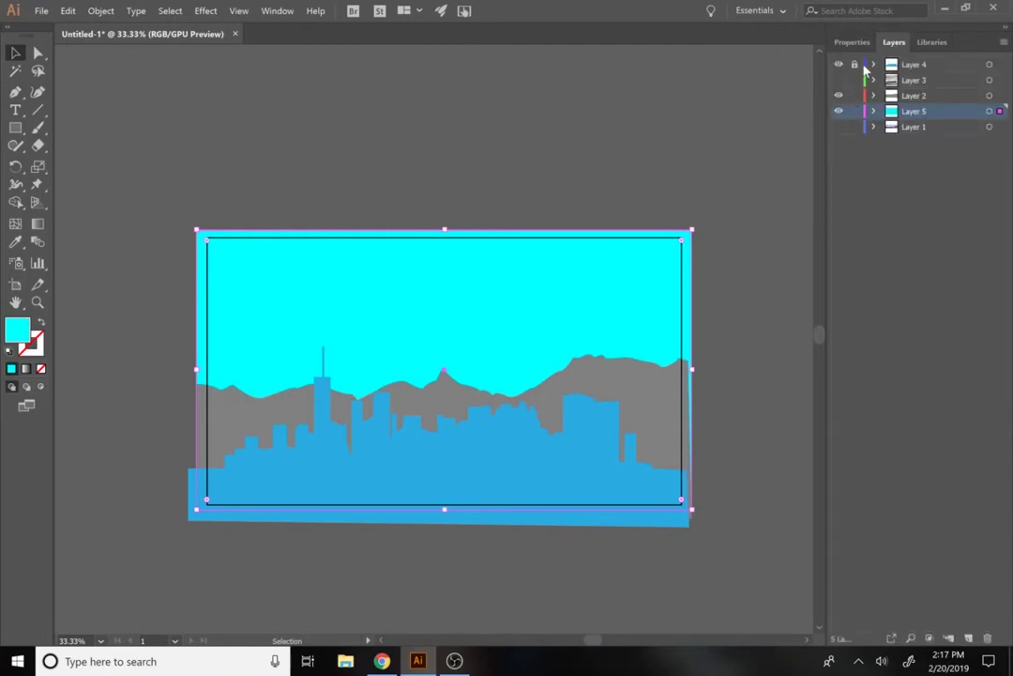
click(756, 327)
click(631, 333)
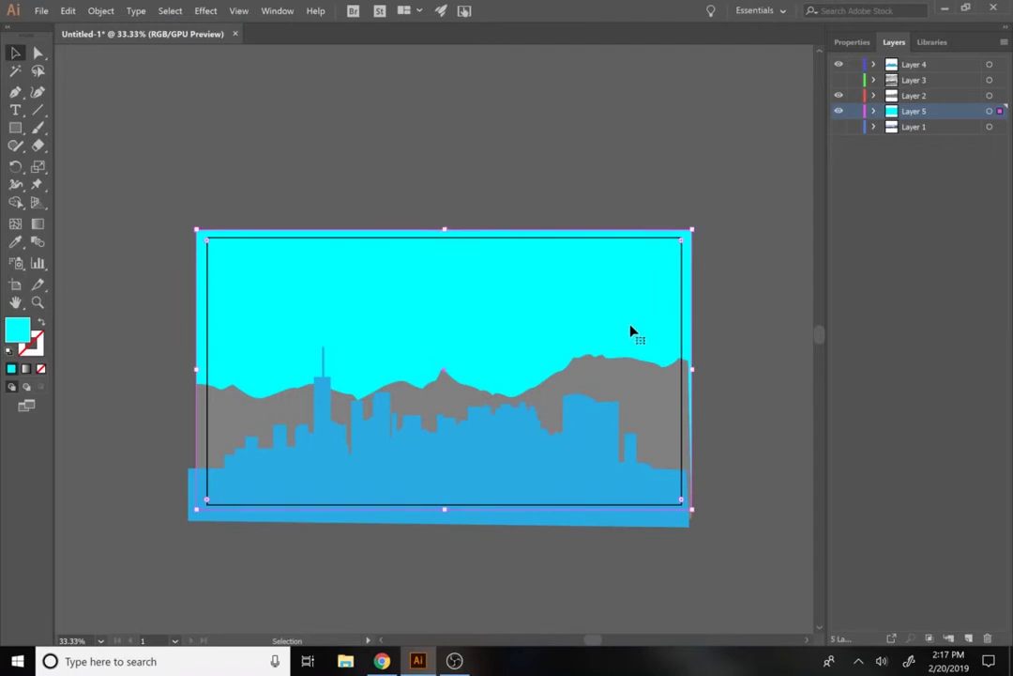
Step: Show the sky rectangle's fill in the Color Mixer, and copy the theme's blue hex code 375A7D from Adobe Color in Chrome
click(852, 42)
click(842, 205)
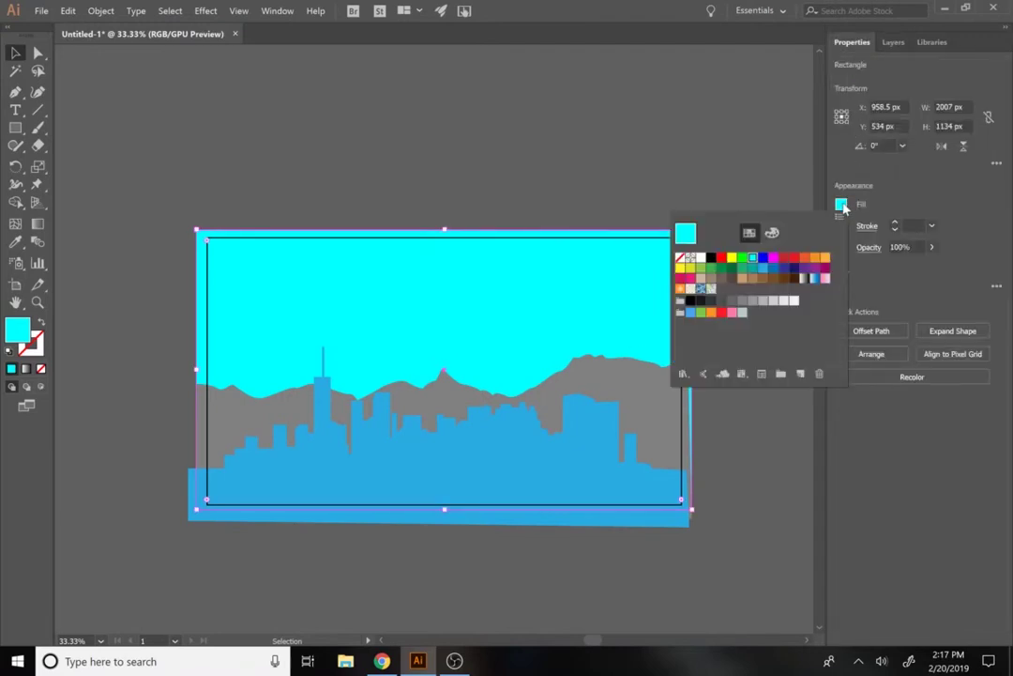
click(771, 234)
click(748, 233)
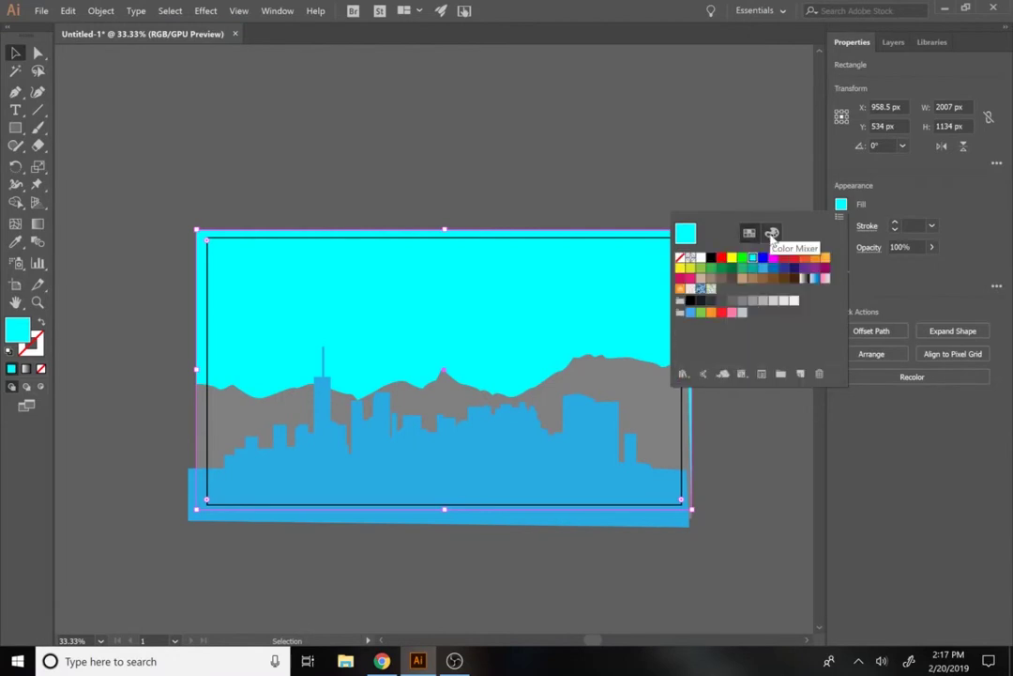
click(771, 235)
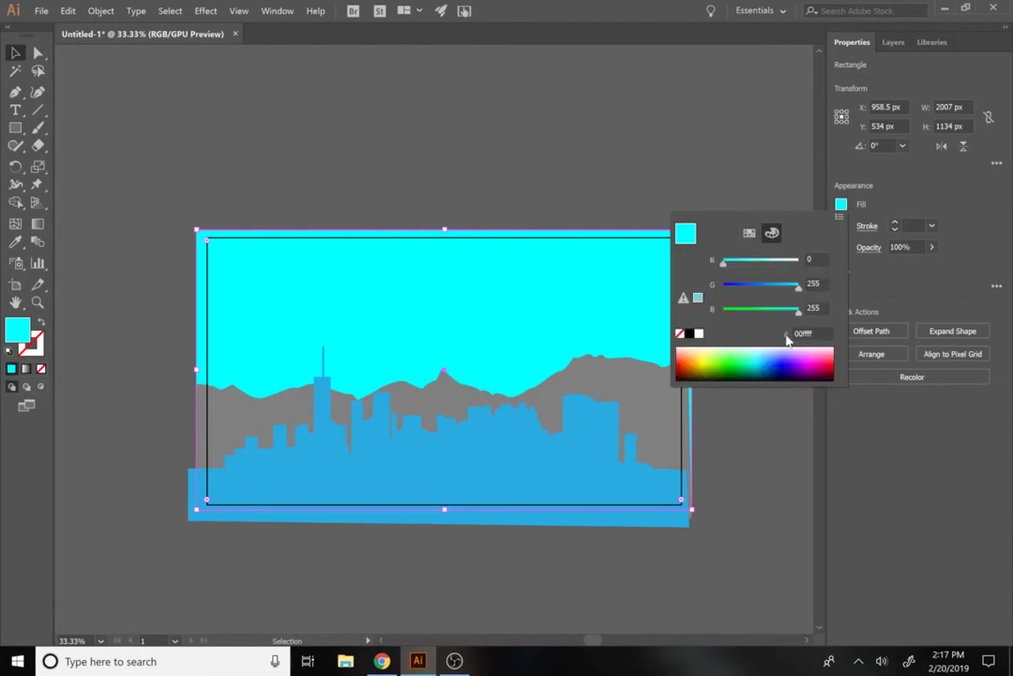
key(alt+Tab)
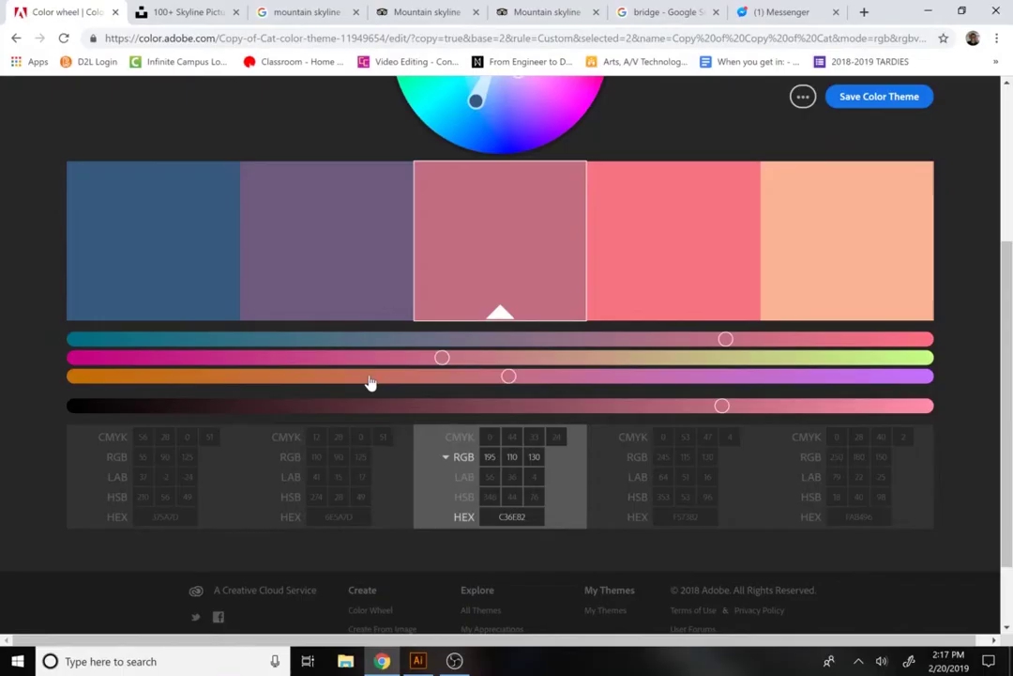
click(154, 274)
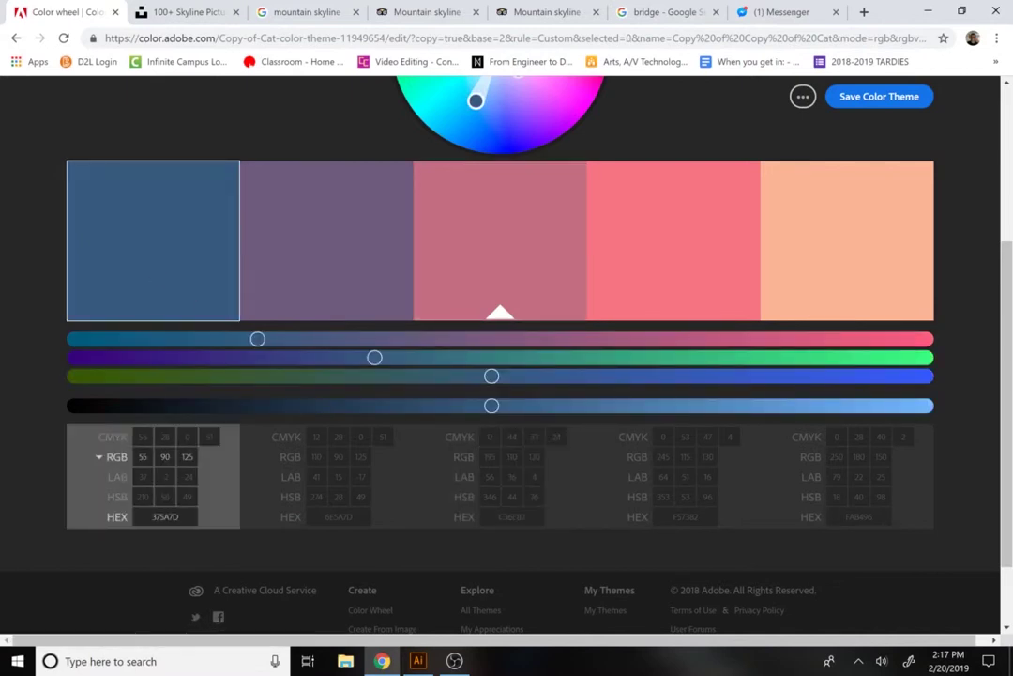
click(156, 516)
click(418, 661)
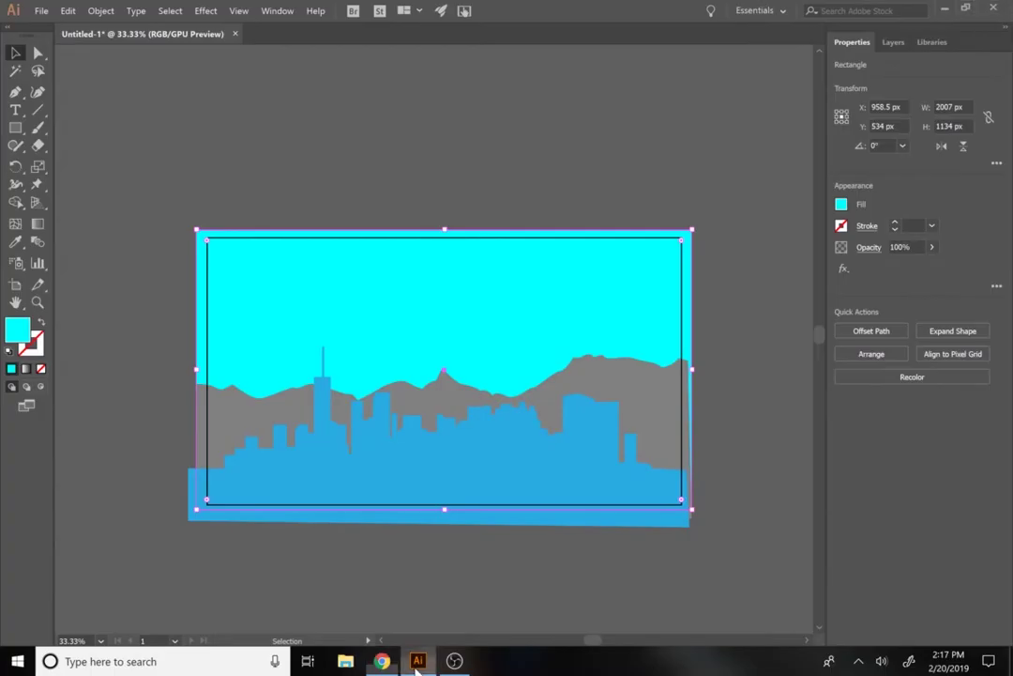
Step: Set the sky rectangle's fill to hex 375A7D in Illustrator and dismiss the Move dialog
click(843, 203)
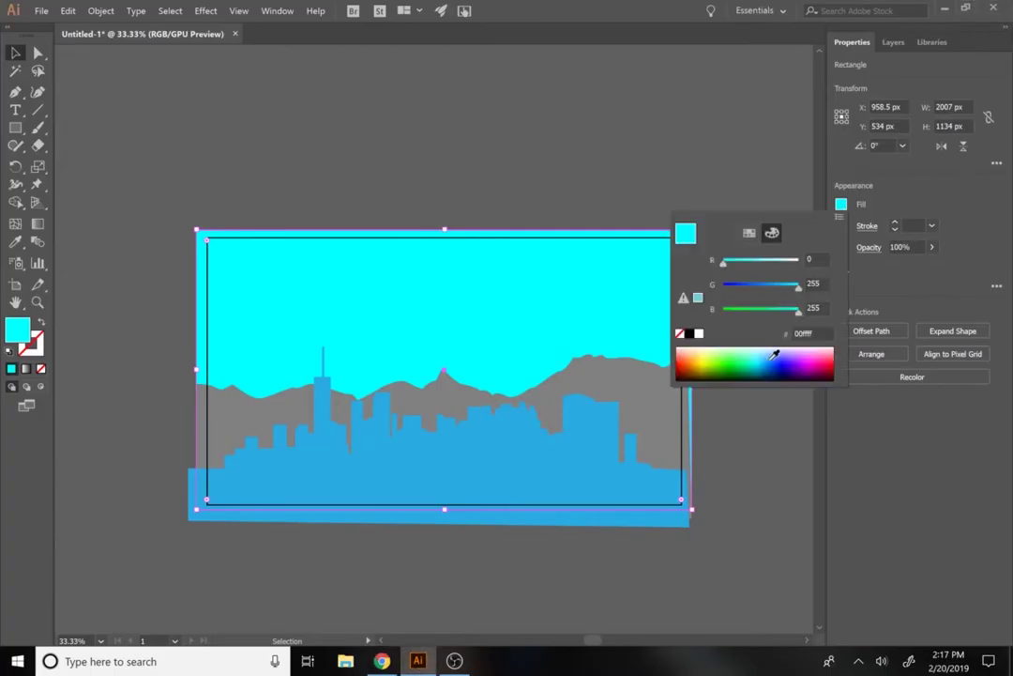
click(802, 333)
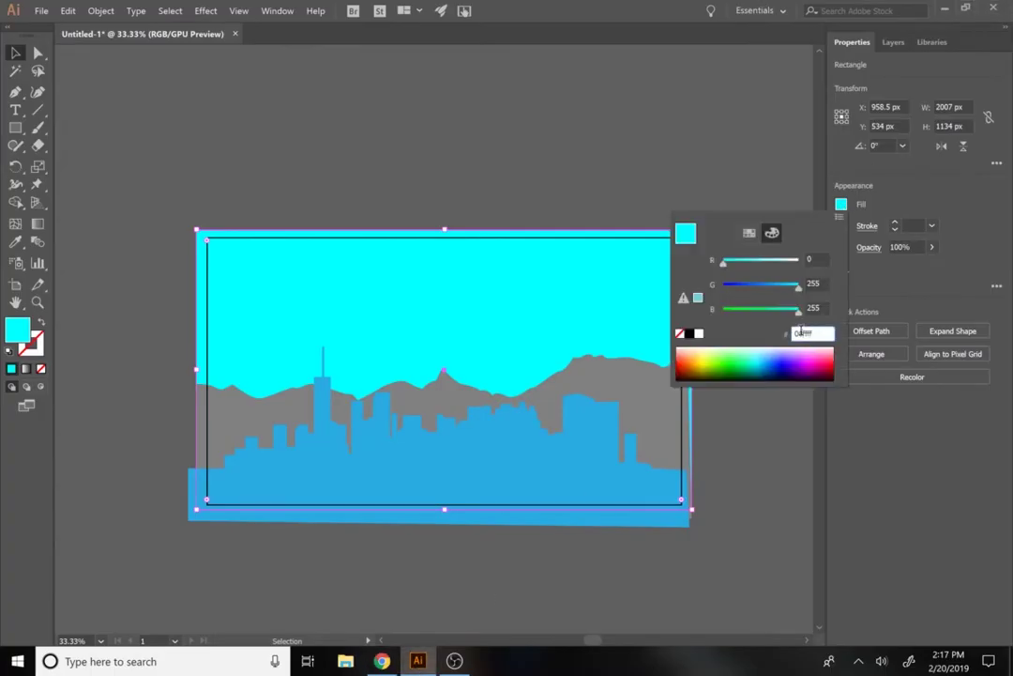
double_click(803, 333)
text(2d5b8a)
key(Return)
key(Return)
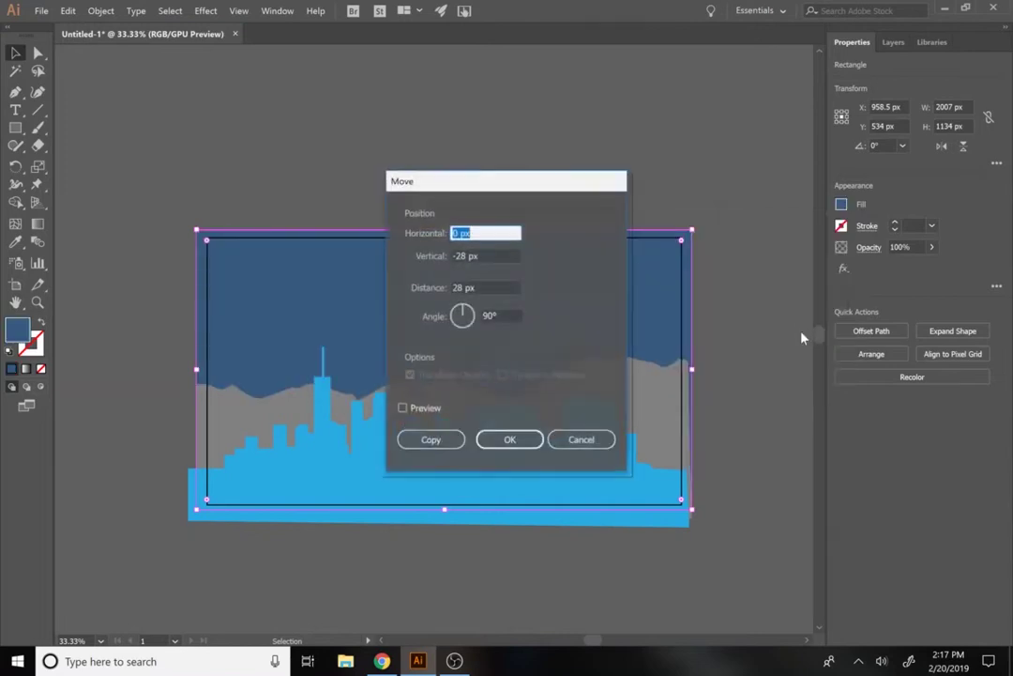
click(582, 441)
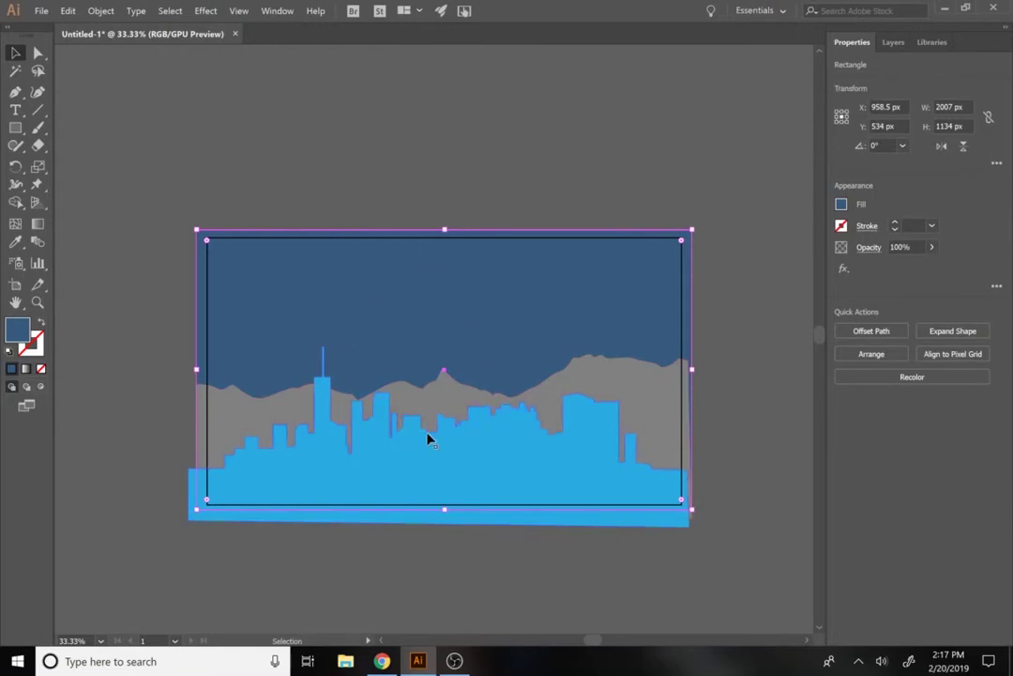
Step: Fill the gray mountain shape with the theme's purple, hex 6E5A7D, copied from Adobe Color
click(662, 405)
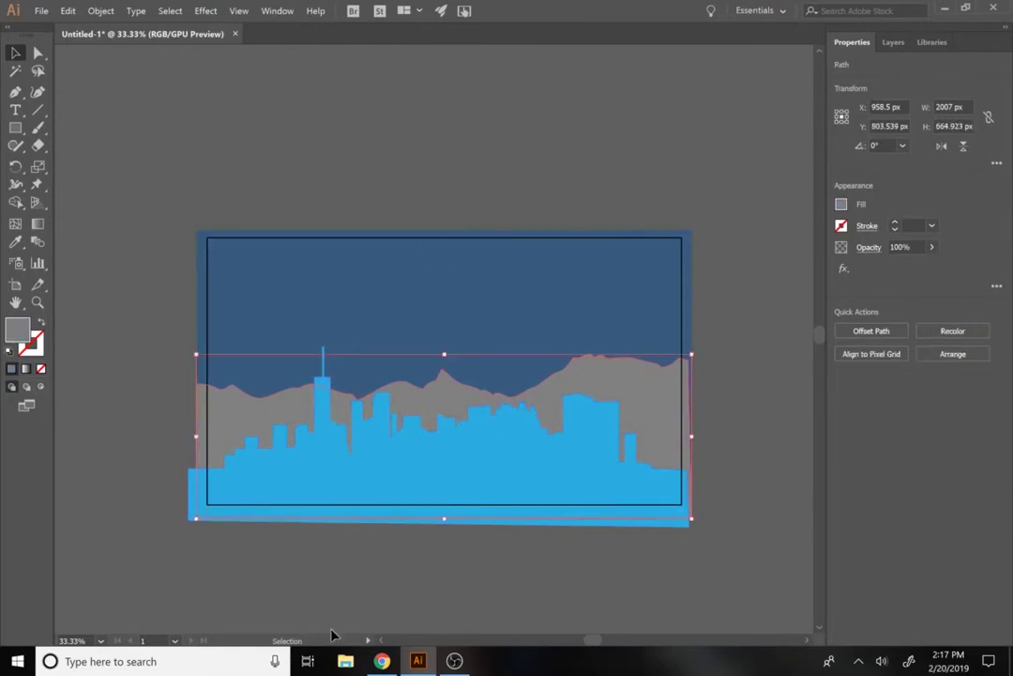
key(alt+Tab)
key(alt+Tab)
click(841, 204)
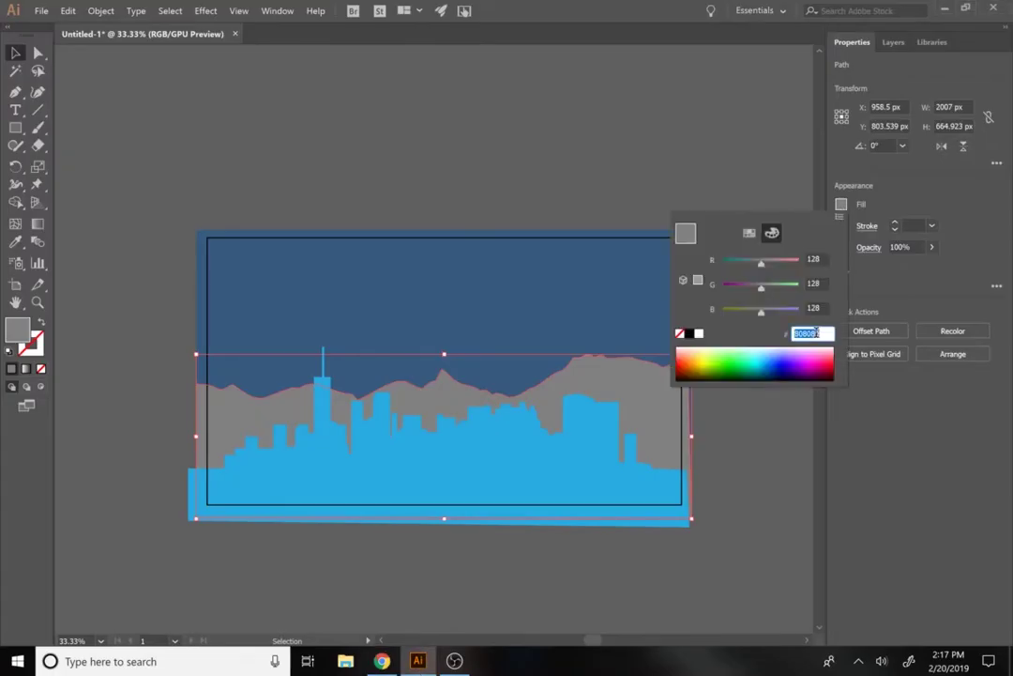
text(C36E82)
key(Return)
Step: Fill the city skyline shape with the theme's dusty rose, hex C36E82, dismiss the Move dialog and deselect
key(alt+Tab)
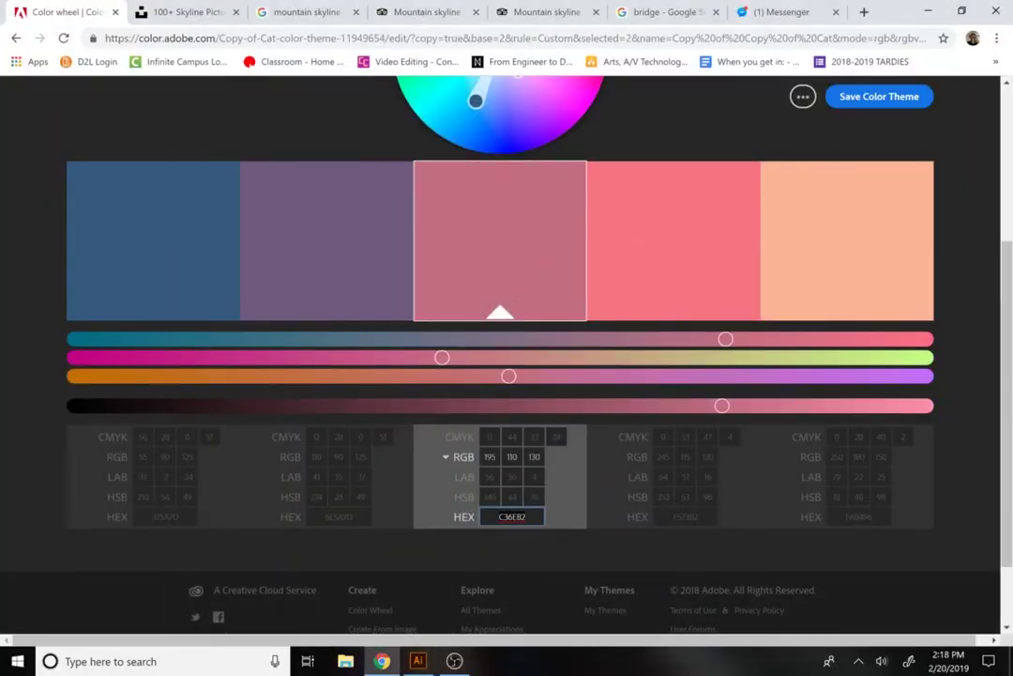
key(alt+Tab)
click(842, 205)
key(ctrl+v)
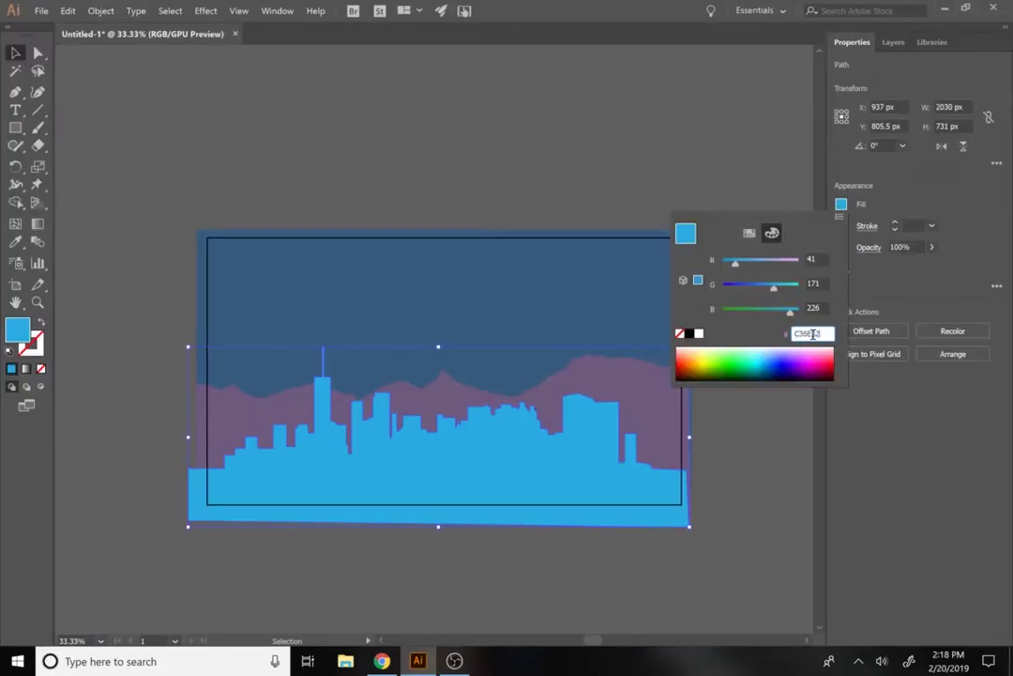
key(Return)
key(Return)
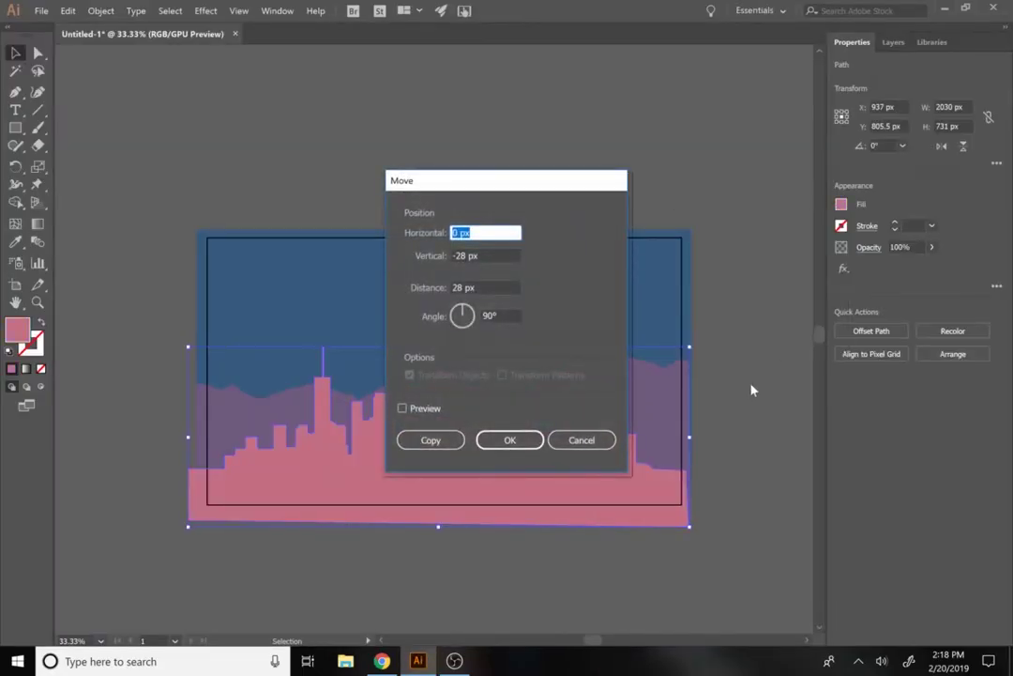
click(589, 441)
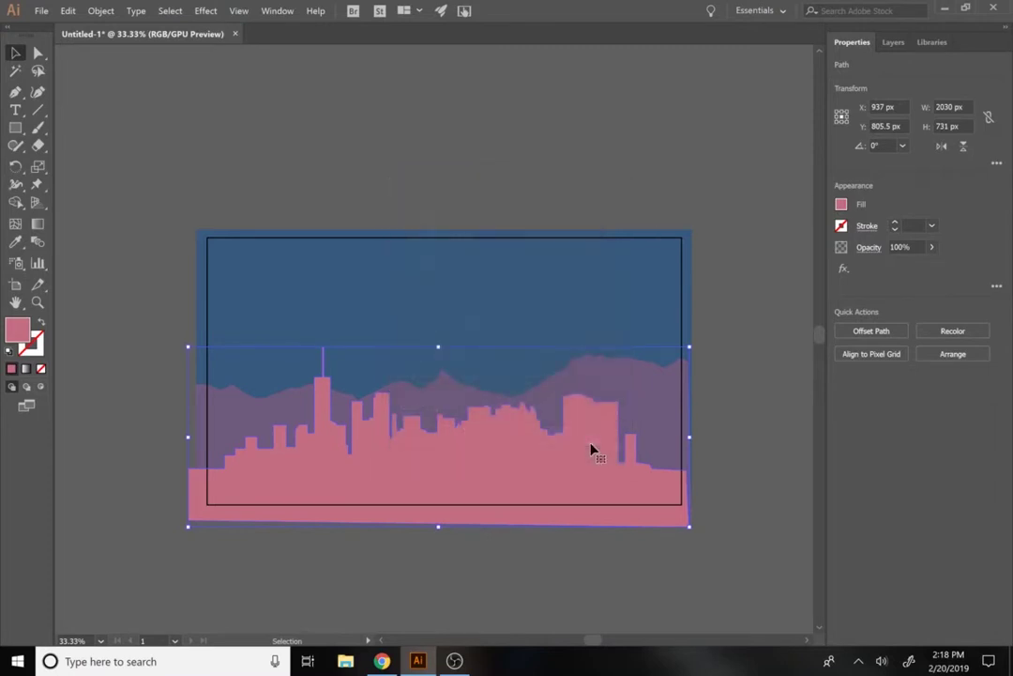
click(117, 240)
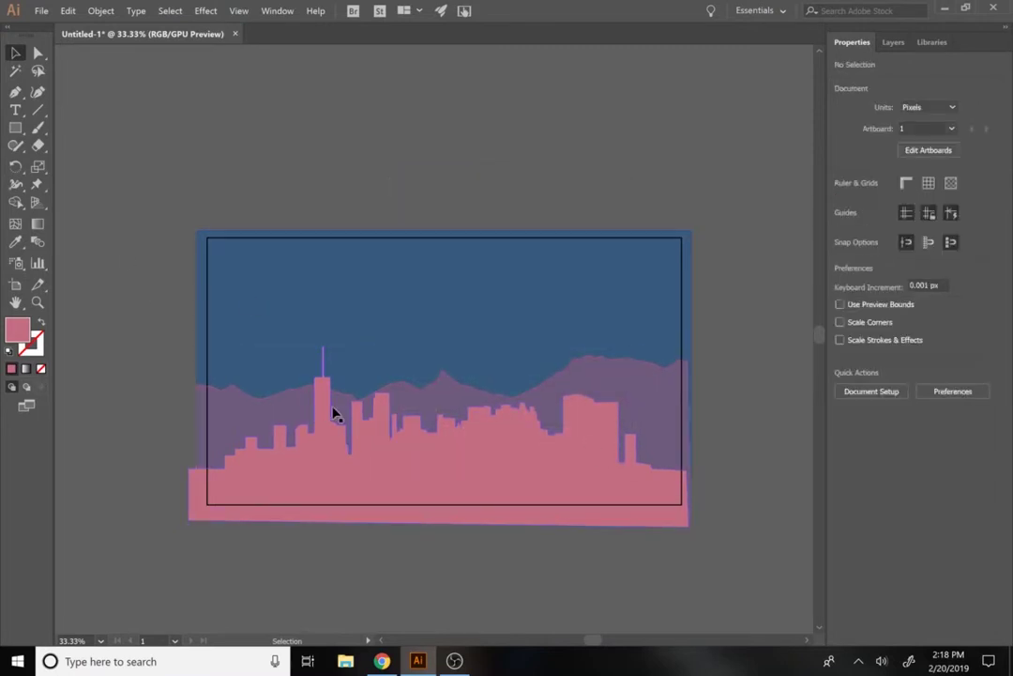
Step: Enter isolation mode on the mountain shape, then exit it and deselect everything
double_click(437, 411)
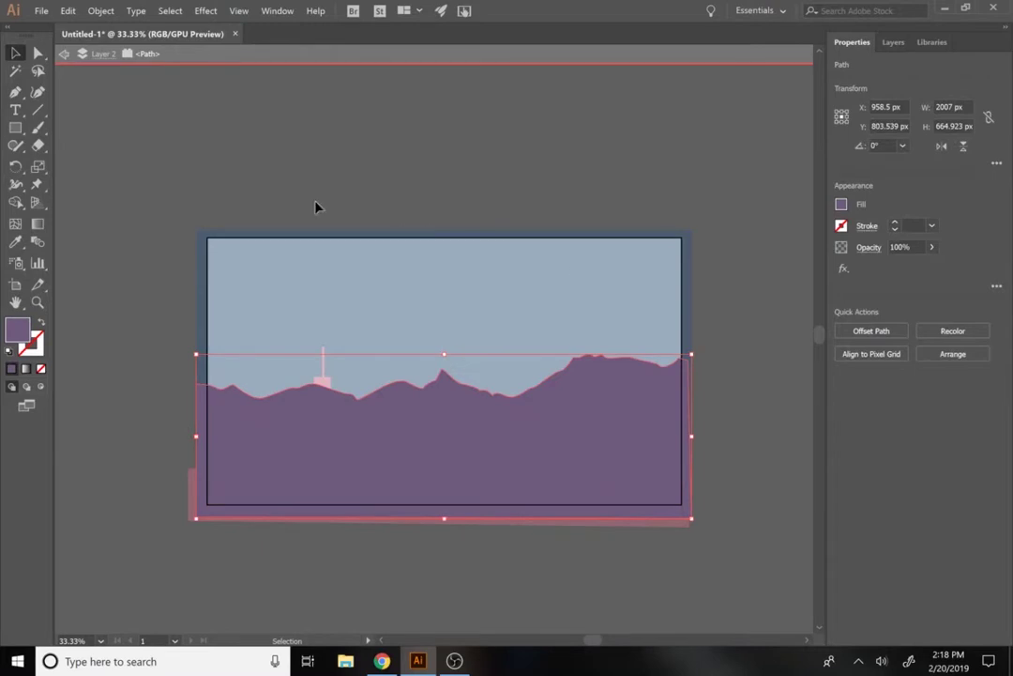
click(14, 53)
click(184, 59)
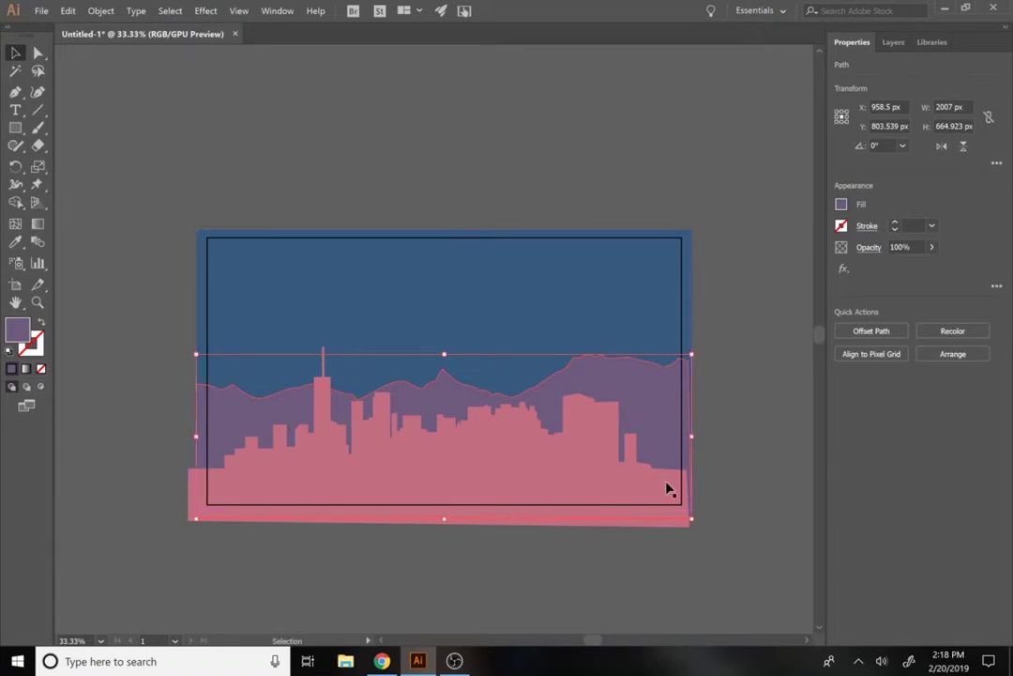
click(813, 267)
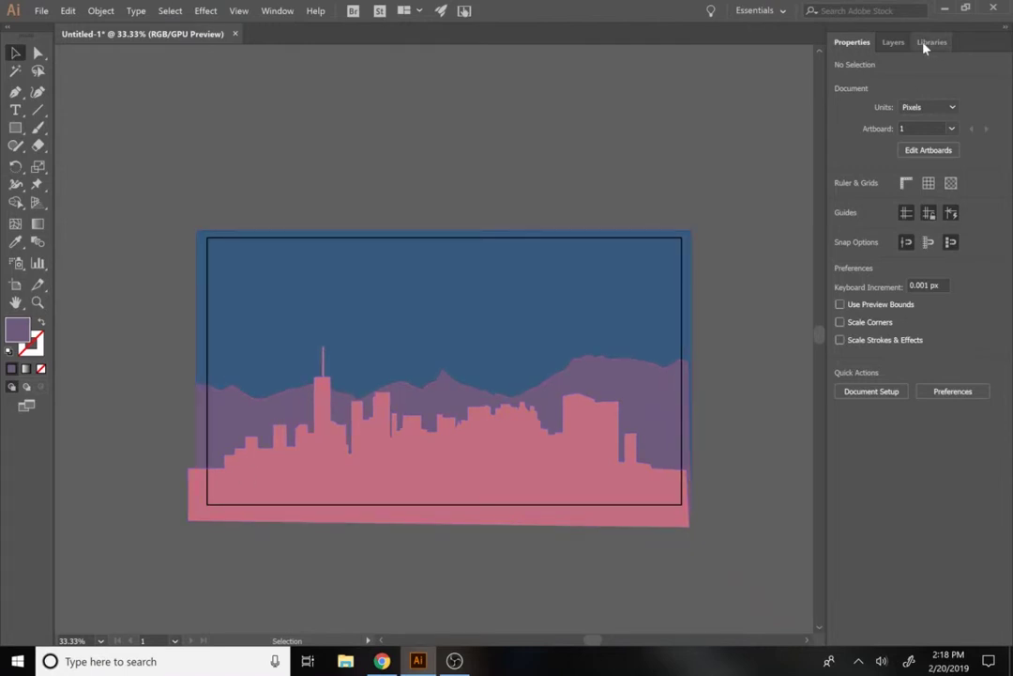
Step: Review the layer stack by highlighting Layer 4, Layer 5, Layer 3 and Layer 2 in turn
click(893, 42)
click(909, 67)
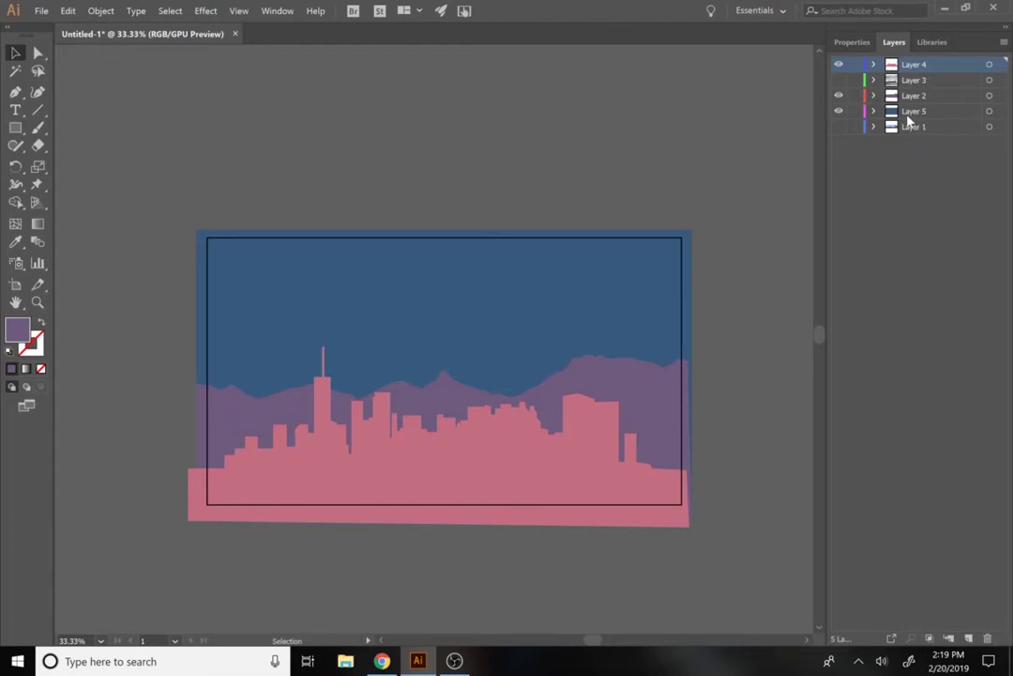
click(912, 112)
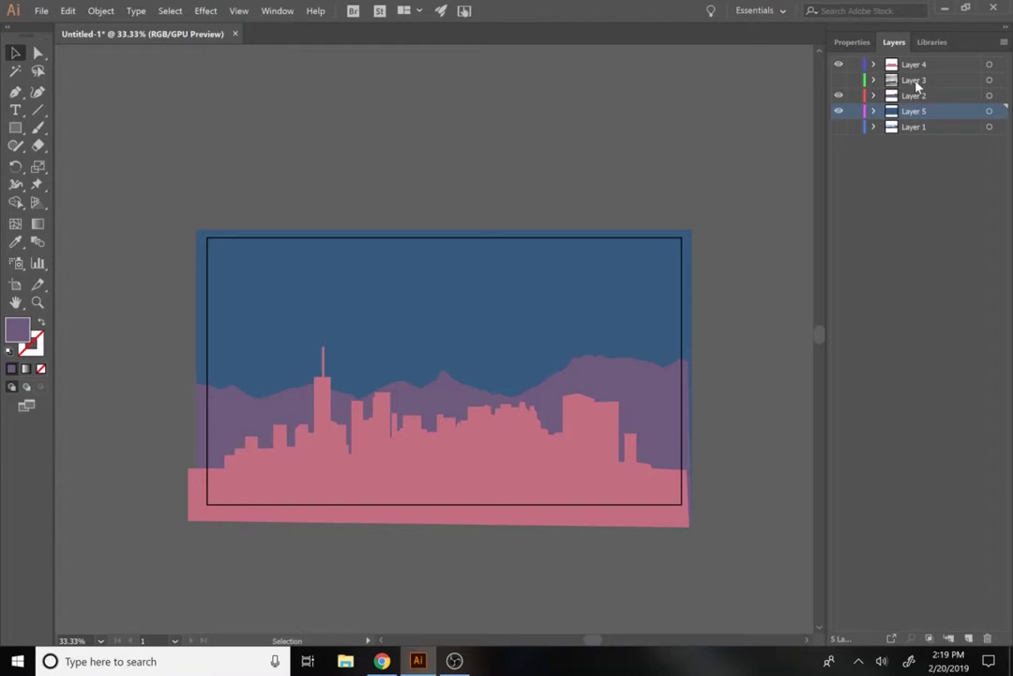
click(917, 83)
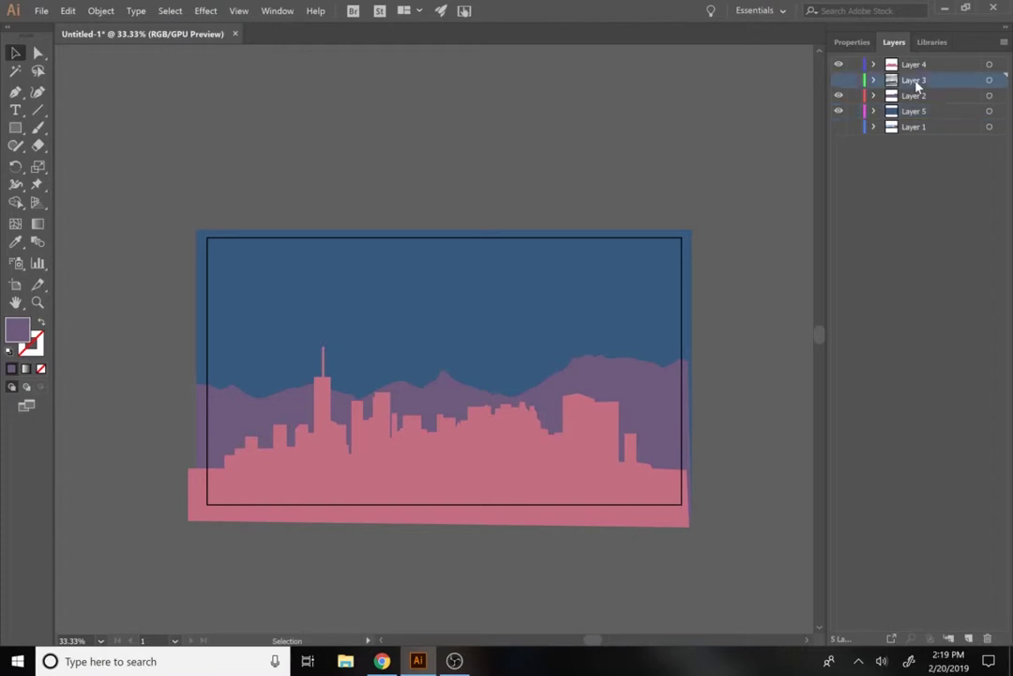
click(915, 98)
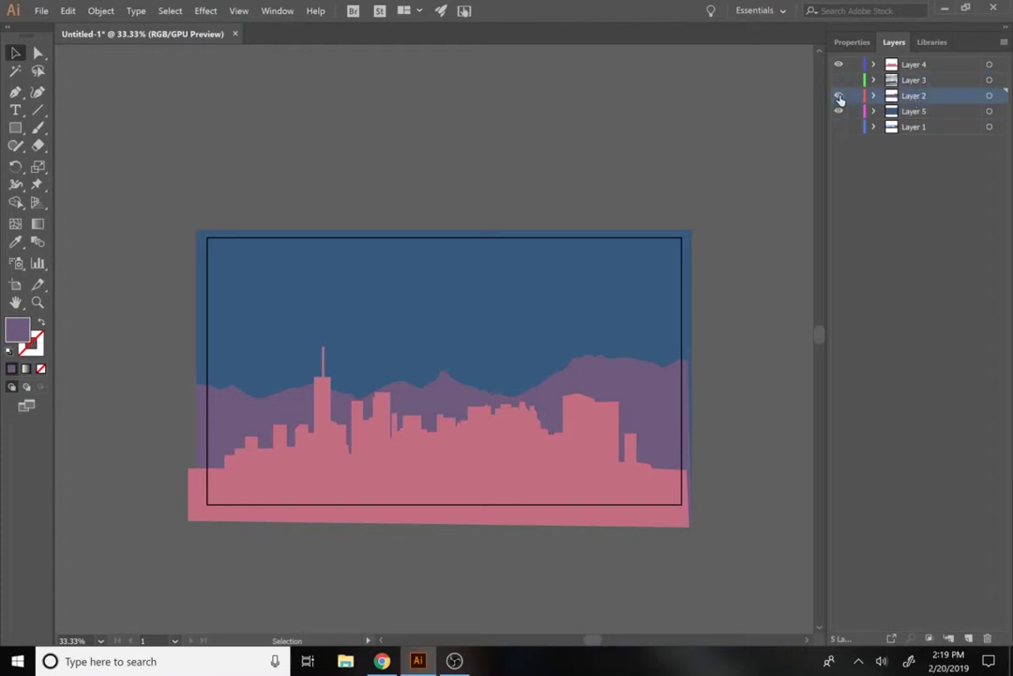
Step: Hide and reshow Layer 2 to check its content, and add a new layer directly above it
click(840, 97)
click(840, 98)
click(968, 638)
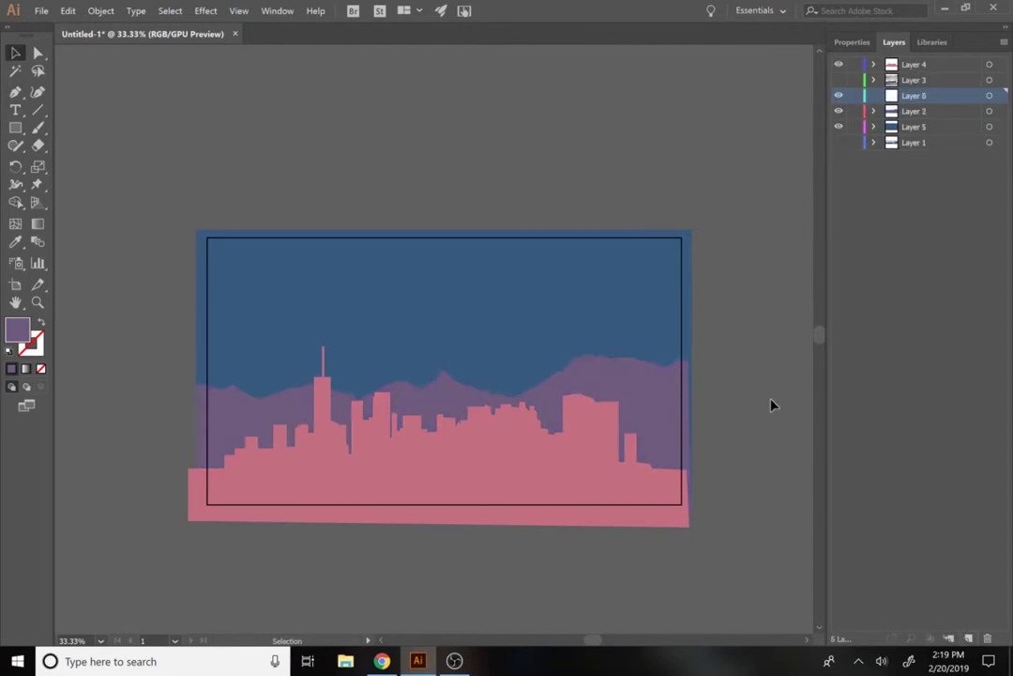
Step: Draw a closed white plane fuselage with a tail fin in the sky with the Pen tool, about 709 by 153 px
click(15, 91)
click(436, 287)
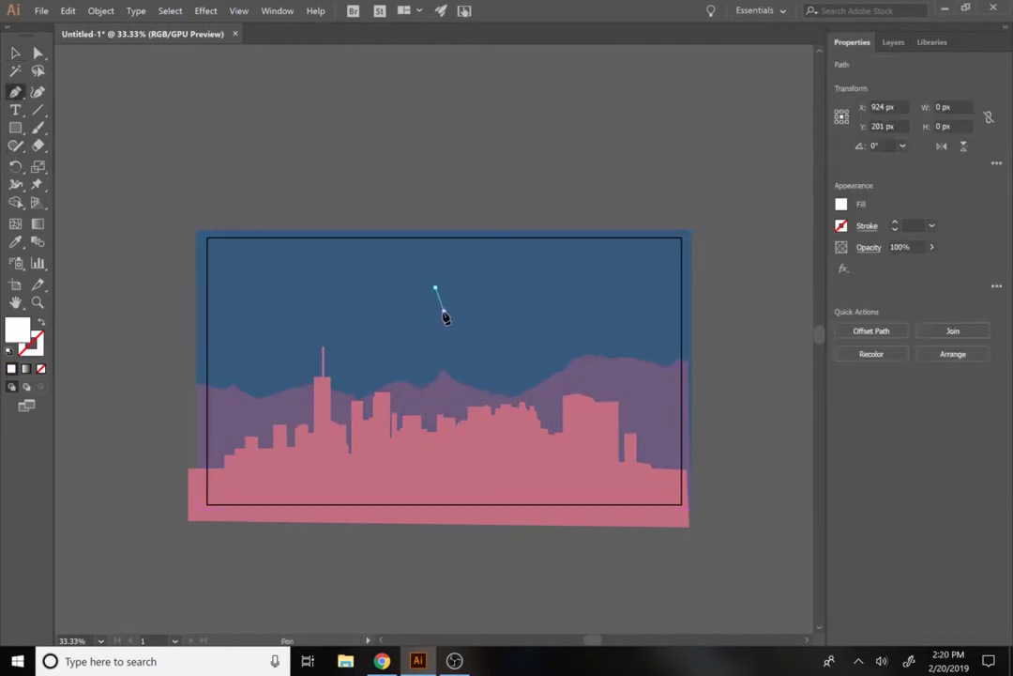
click(443, 313)
click(603, 308)
click(587, 288)
click(458, 288)
click(449, 274)
click(429, 274)
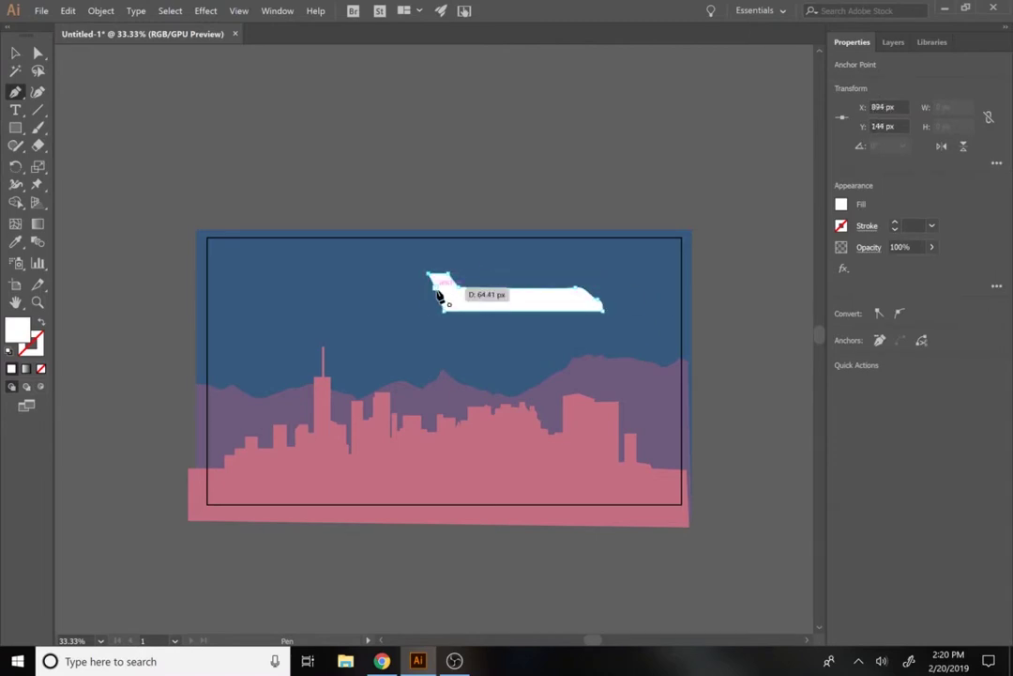
click(441, 308)
Step: Draw a slanted white wing across the fuselage, about 285 by 318 px, and round its forward corners
click(500, 301)
click(476, 342)
click(516, 342)
click(533, 306)
click(533, 291)
click(547, 270)
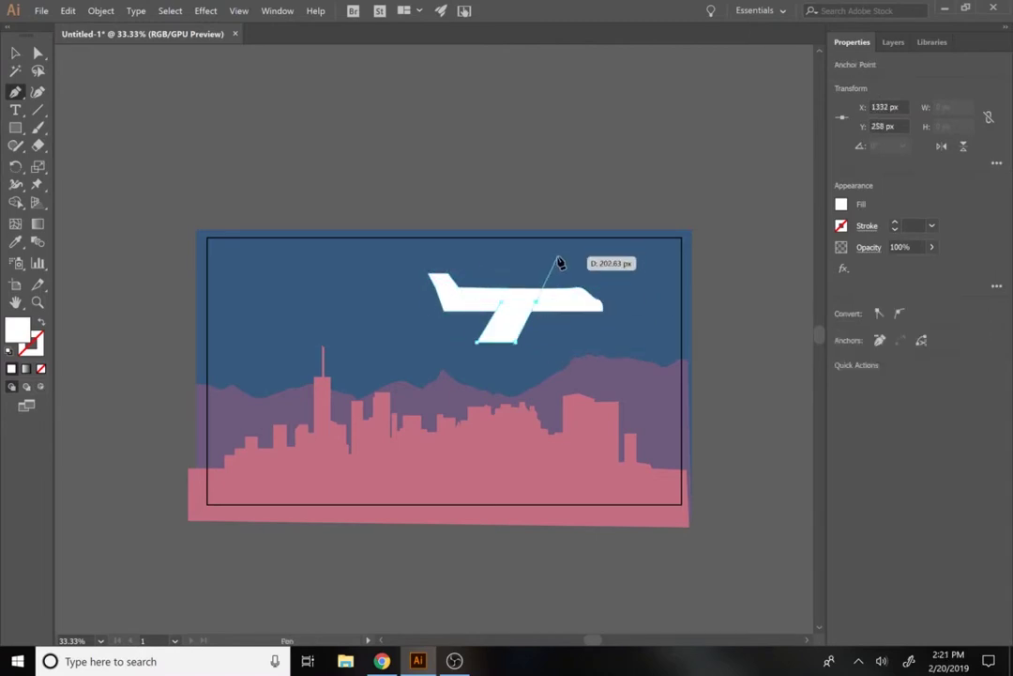
click(514, 266)
click(507, 289)
click(533, 292)
key(a)
click(532, 293)
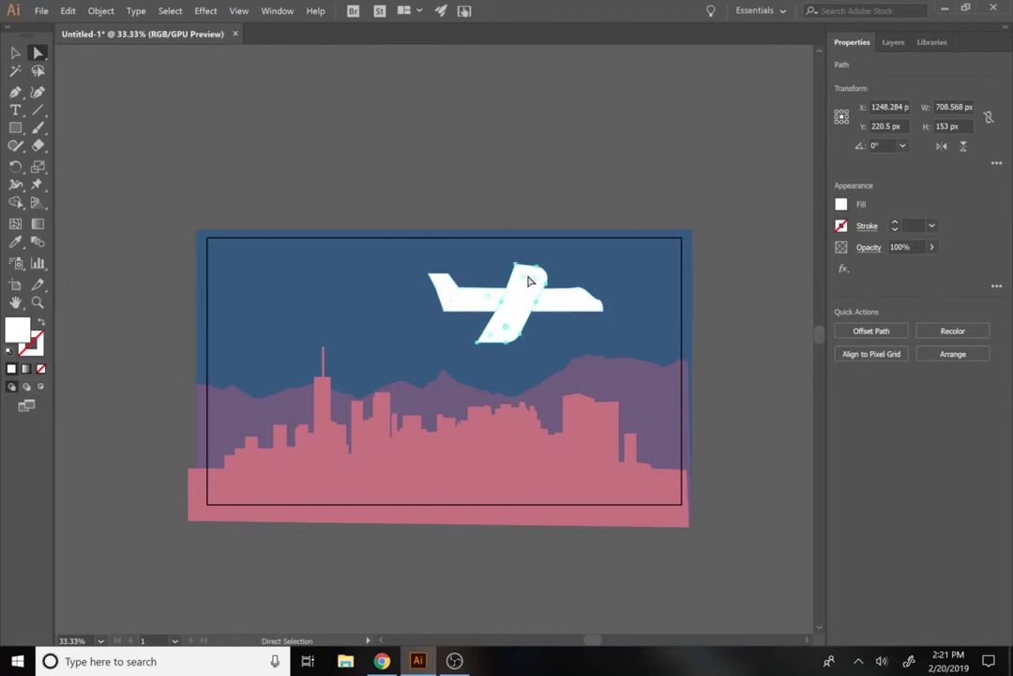
Step: Select the fuselage and wing together and unite them into one plane shape with Pathfinder
click(14, 53)
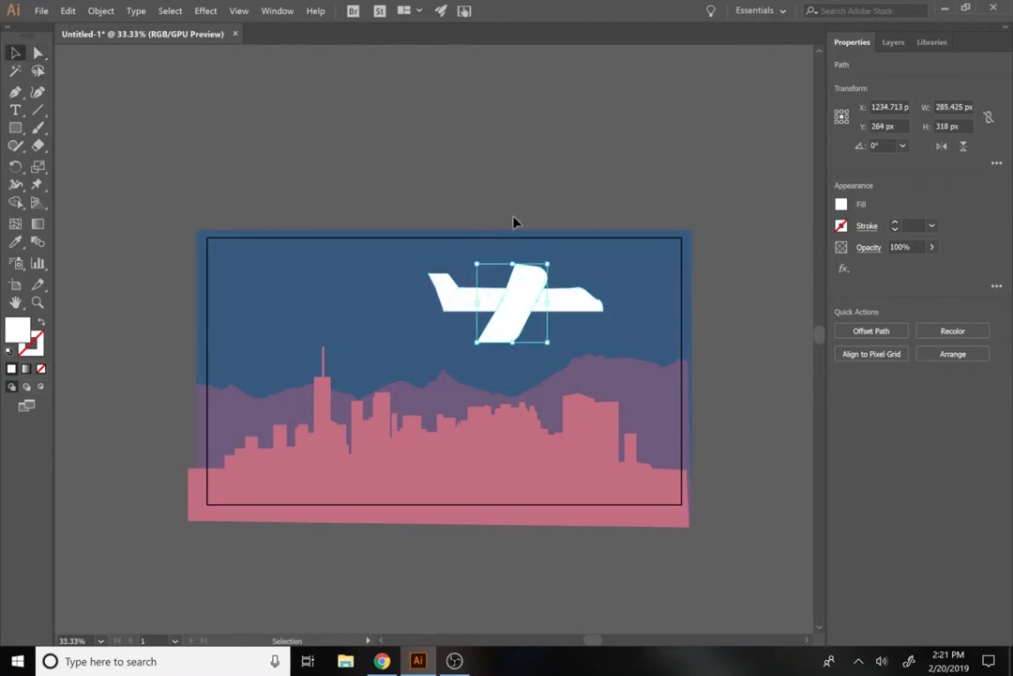
click(579, 299)
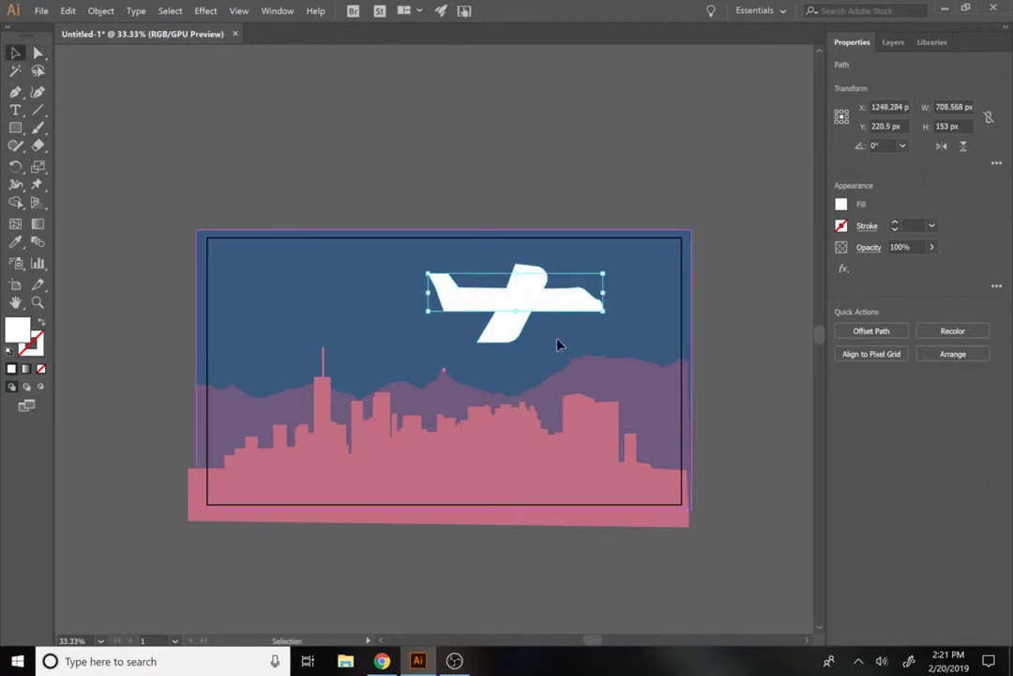
click(512, 316)
click(516, 320)
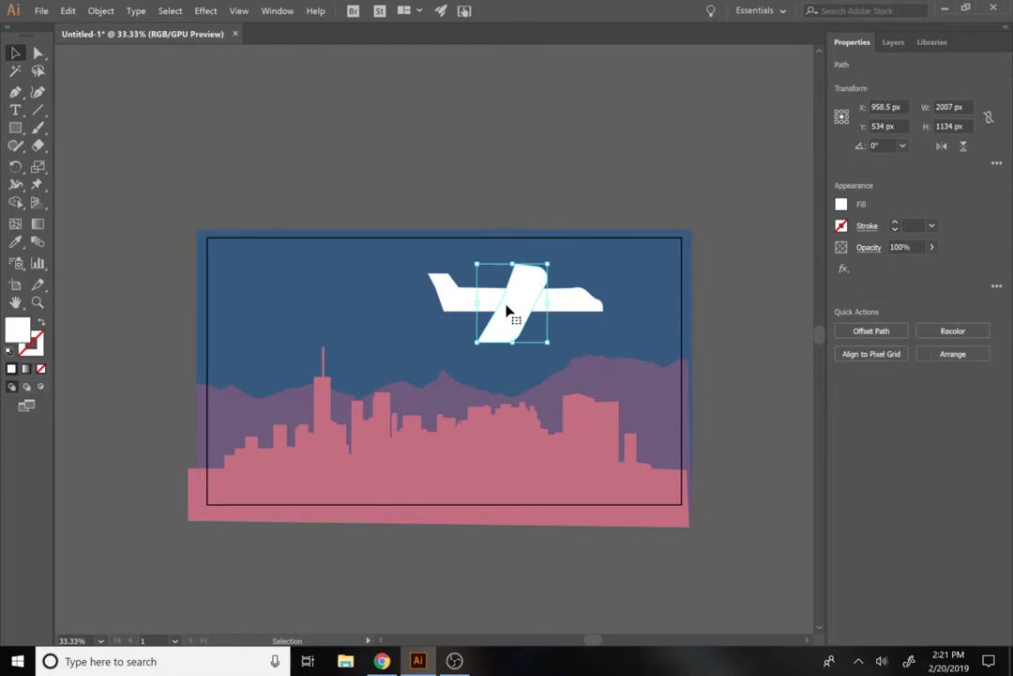
shift+click(575, 299)
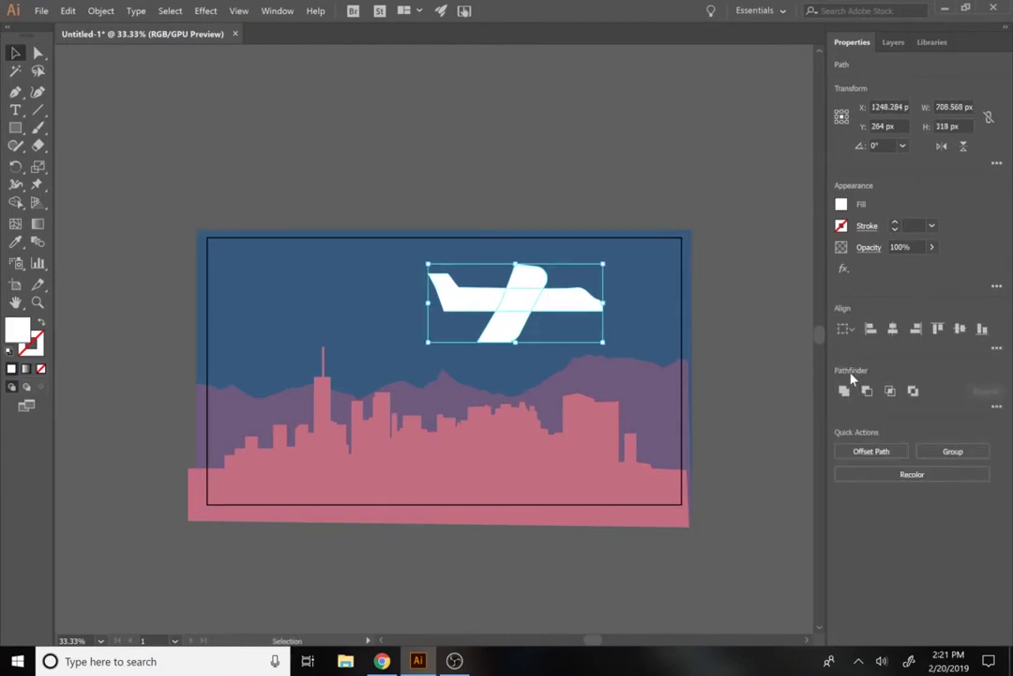
click(278, 10)
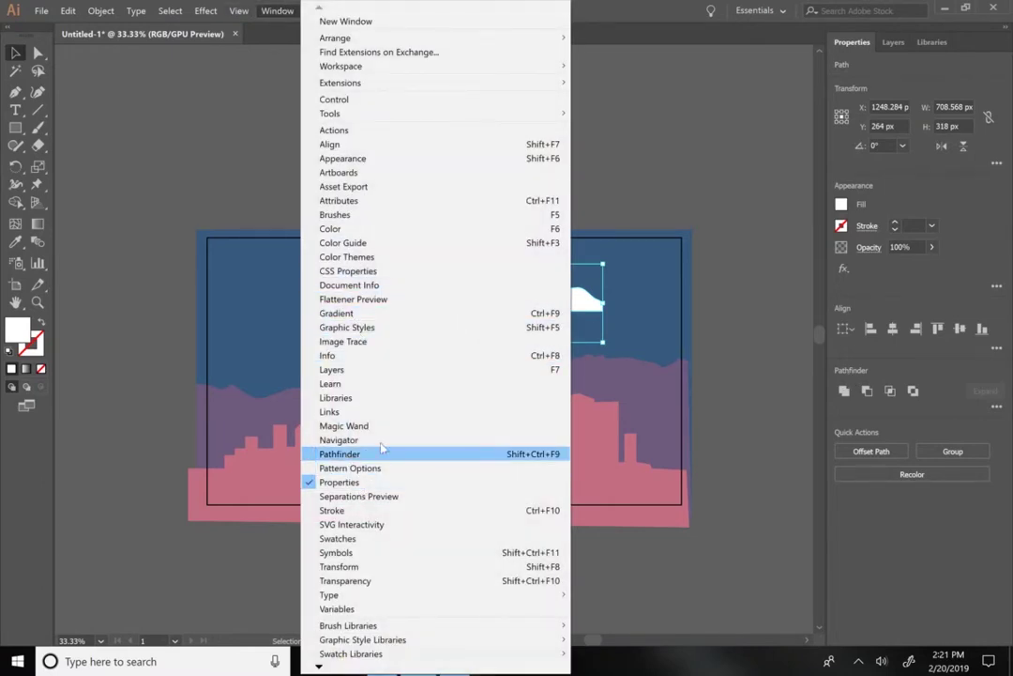
click(842, 394)
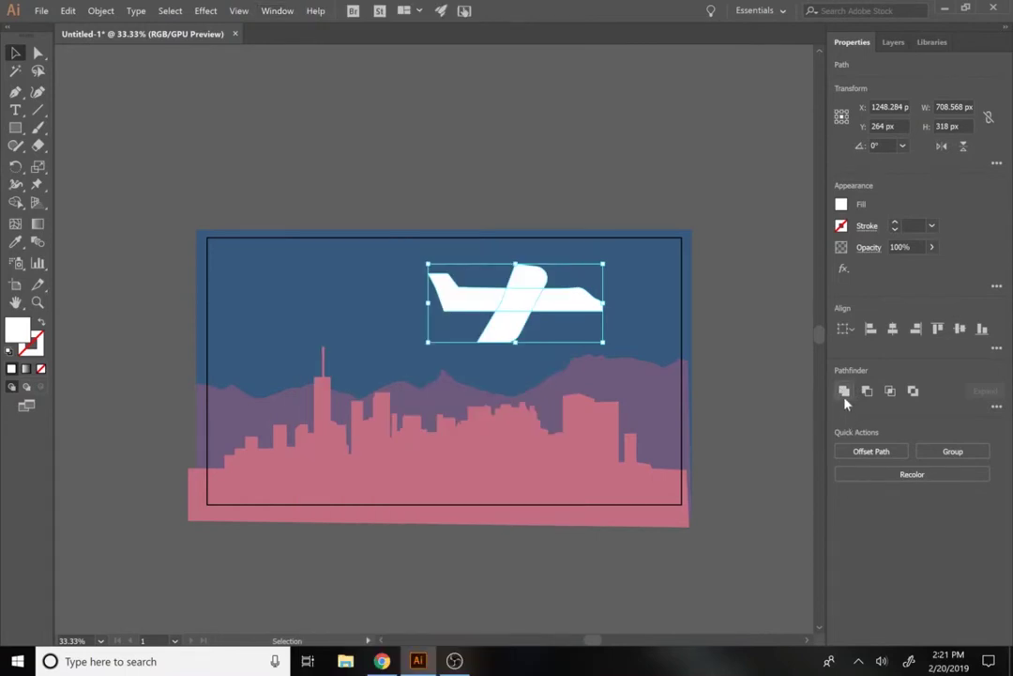
click(845, 392)
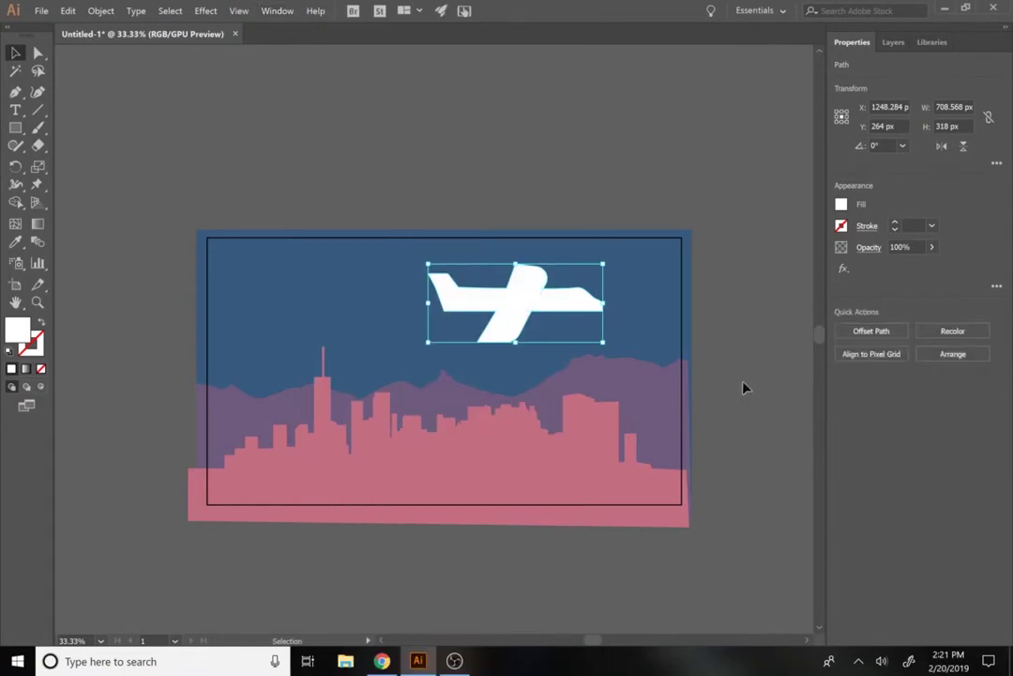
Step: Scale the plane down to about 168 by 75 px above the skyline and decline turning on Sticky Keys
drag(602, 265, 452, 388)
key(shift)
key(shift)
key(shift)
key(shift)
key(shift)
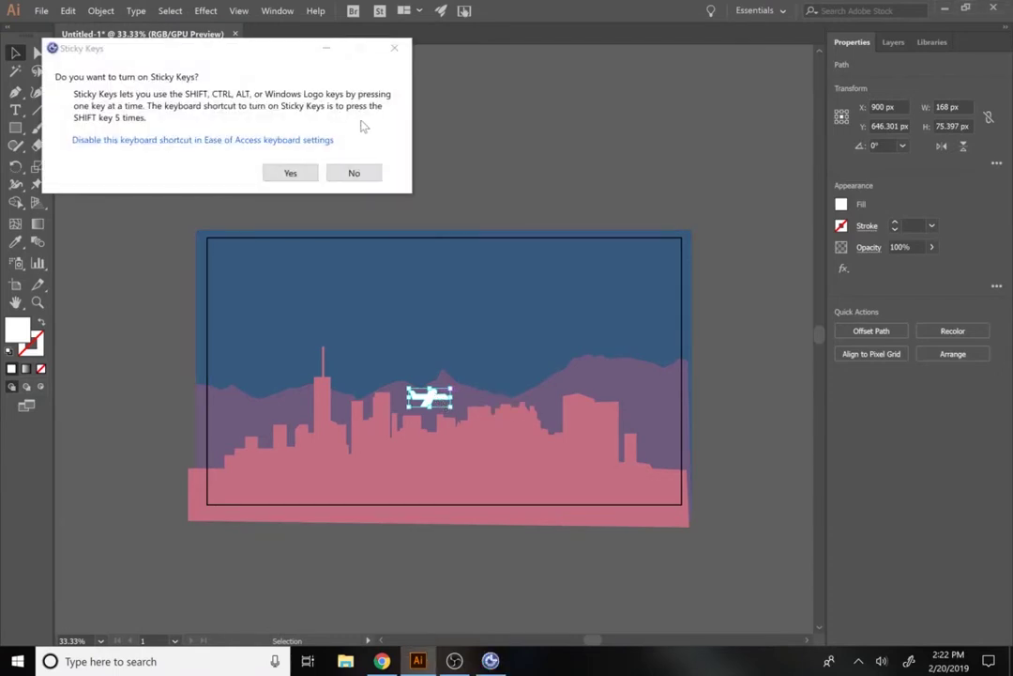
click(354, 173)
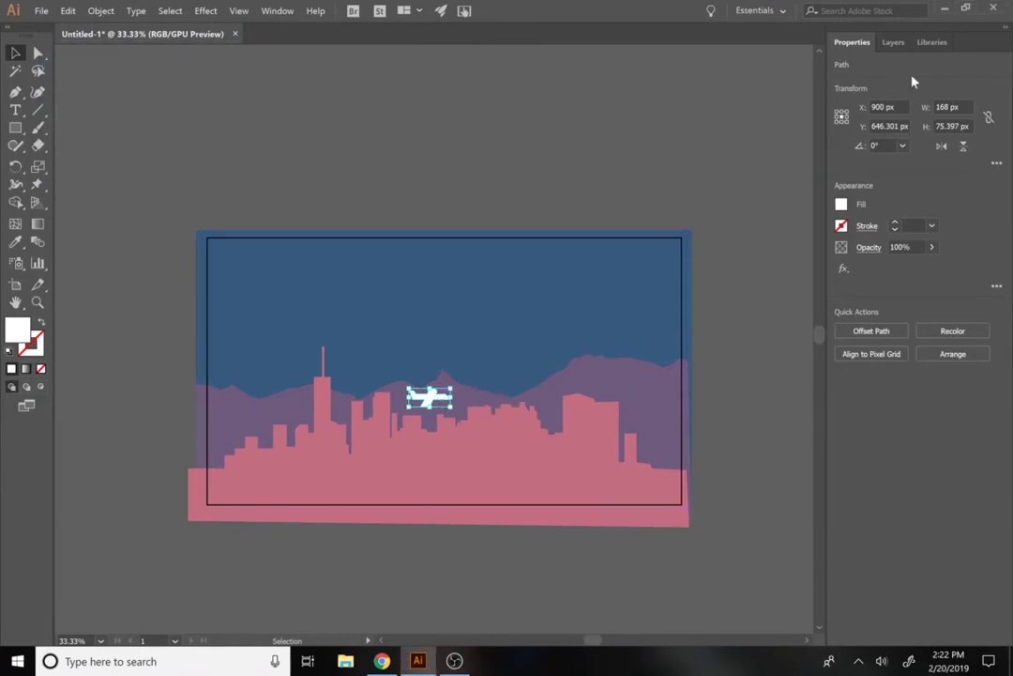
Step: Add a new layer directly above the sky layer, Layer 5
click(892, 43)
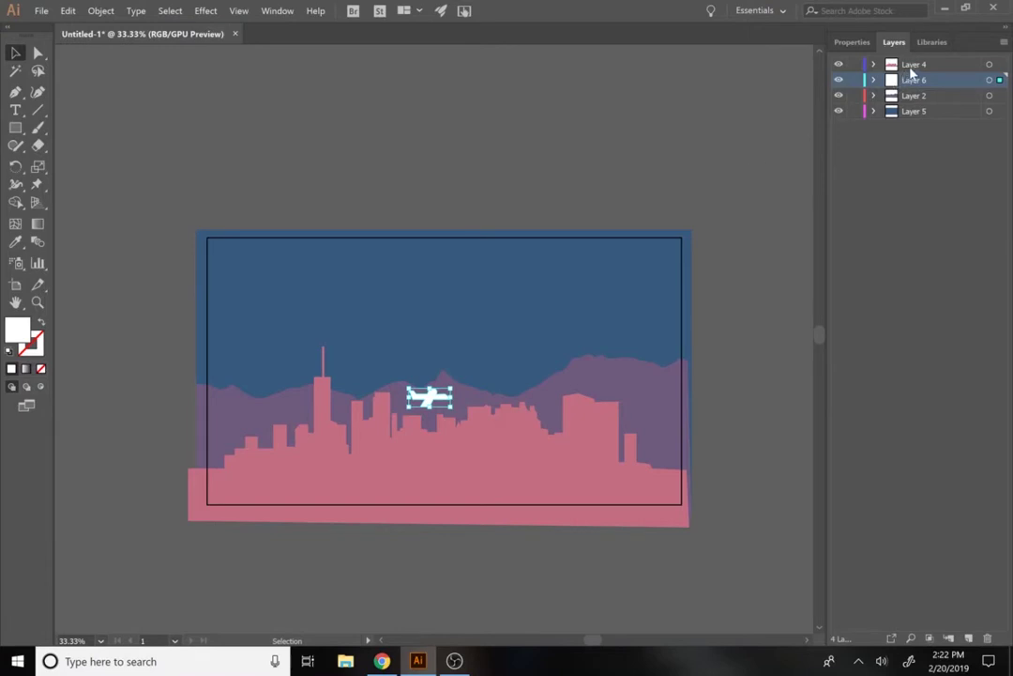
click(910, 67)
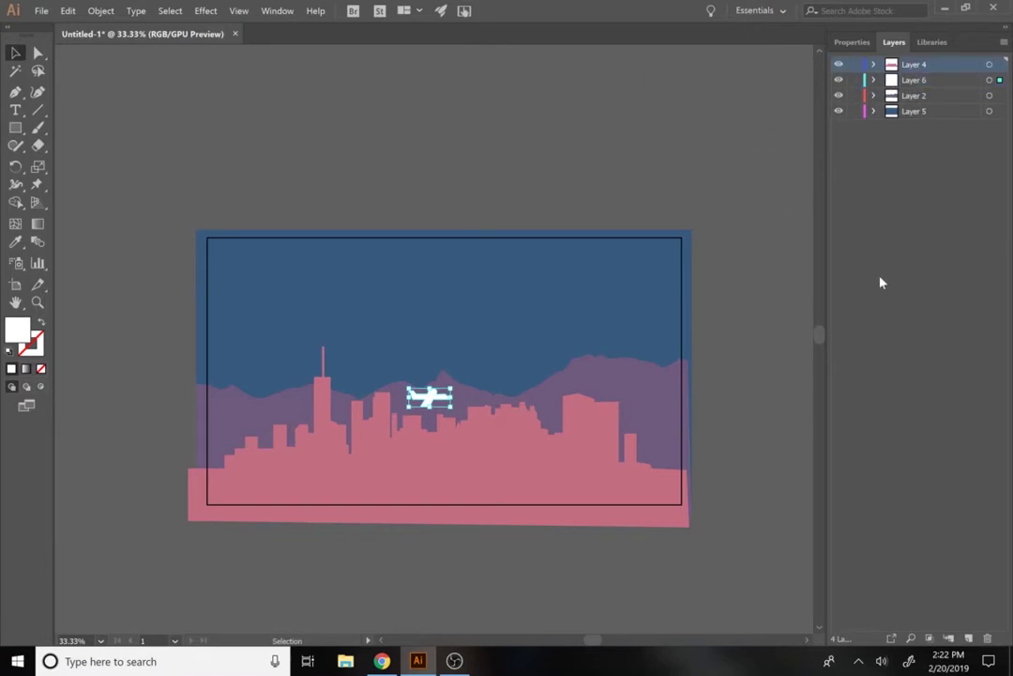
click(918, 111)
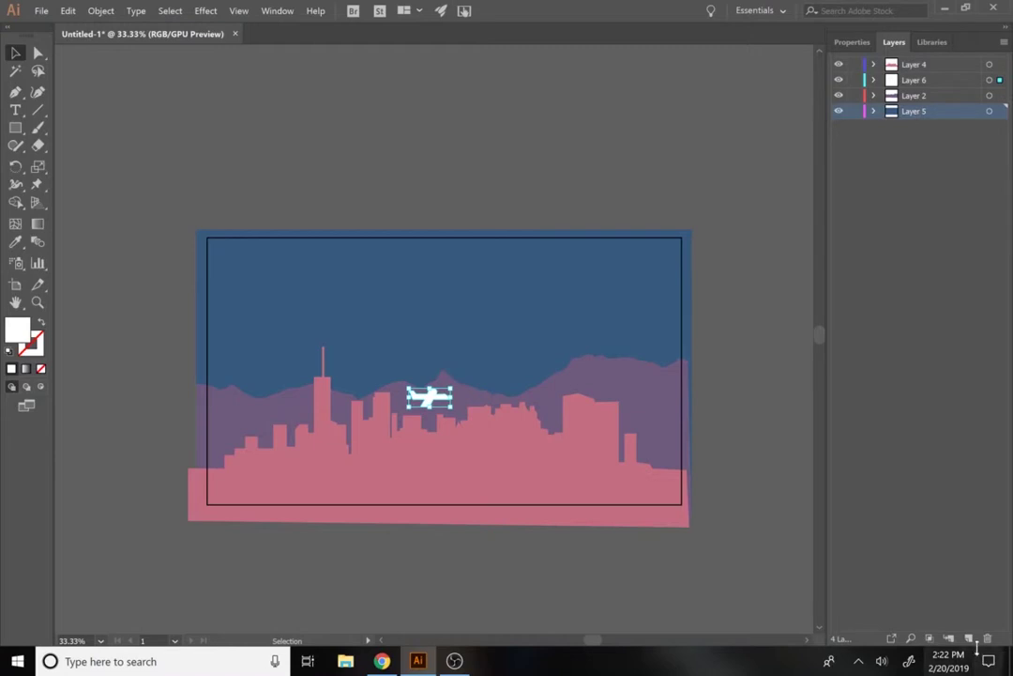
key(ctrl+l)
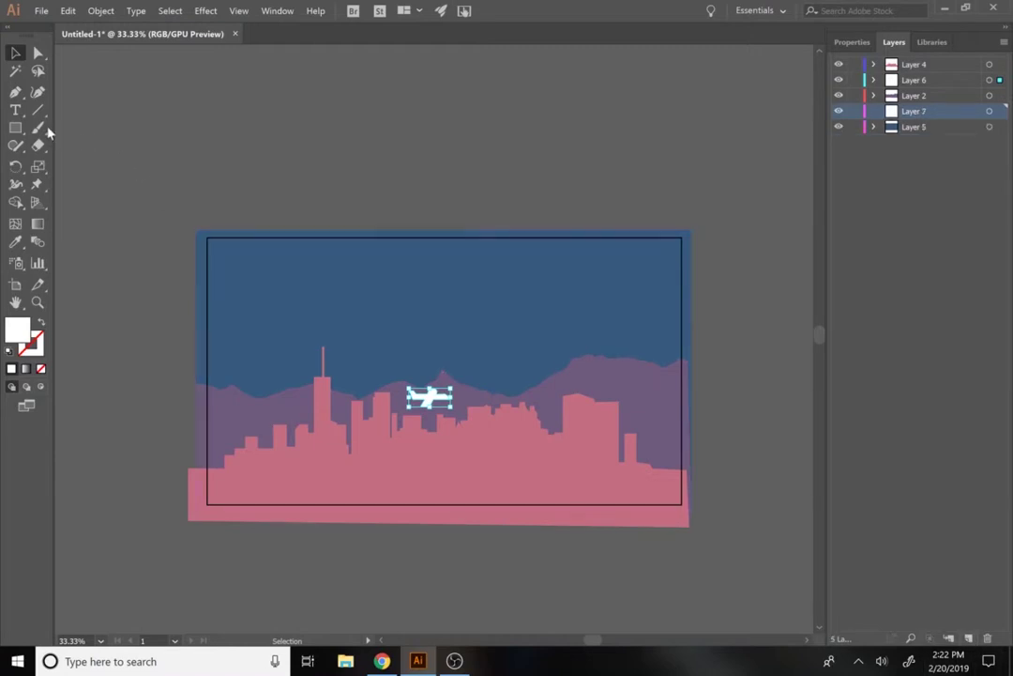
Step: Draw a white cloud from overlapping ellipses in the sky and combine them into one object
drag(15, 127, 68, 163)
drag(364, 286, 413, 314)
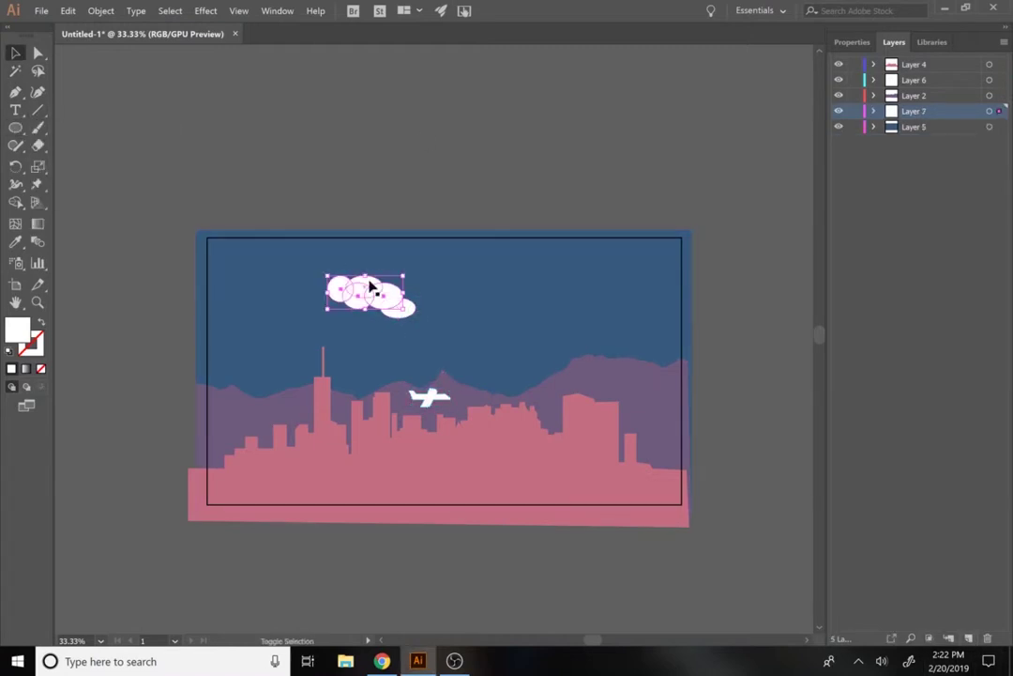
key(v)
drag(310, 253, 431, 329)
key(ctrl+g)
Step: Shift the cloud toward the sky's left side and place a flipped, enlarged copy, about 568 by 272 px, on a new layer at the right
drag(376, 296, 300, 309)
key(ctrl+c)
key(ctrl+l)
key(ctrl+f)
drag(300, 309, 545, 297)
Step: Fill the clouds with a white-to-light-gray gradient, set the gradient angle to -45°, and deselect
click(840, 204)
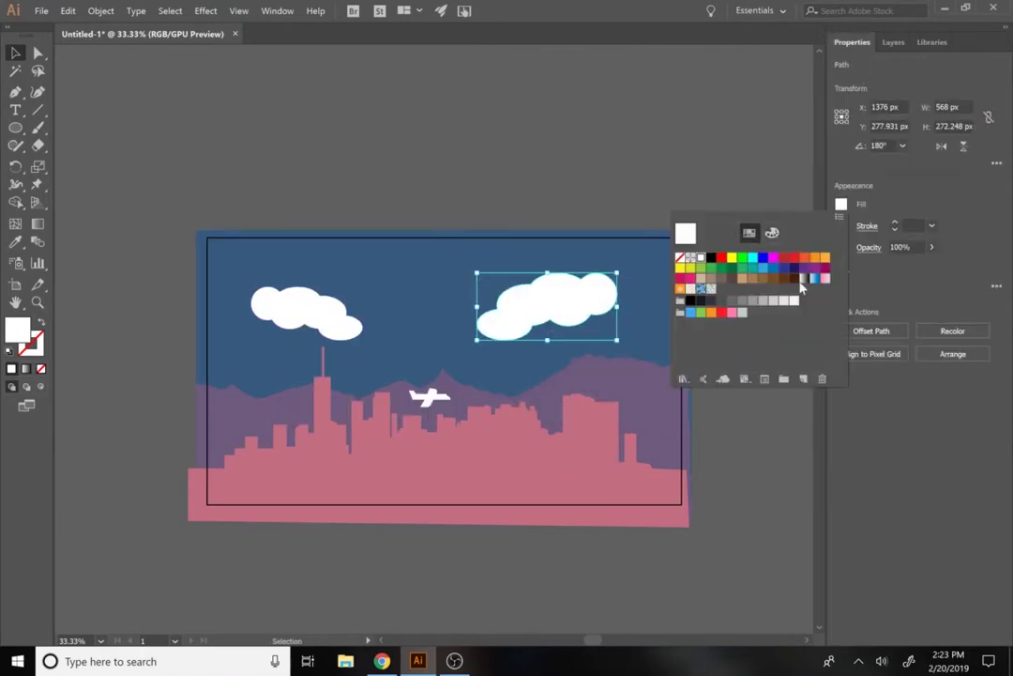
click(805, 287)
double_click(676, 559)
click(492, 520)
click(605, 504)
text(-45)
key(Return)
click(708, 322)
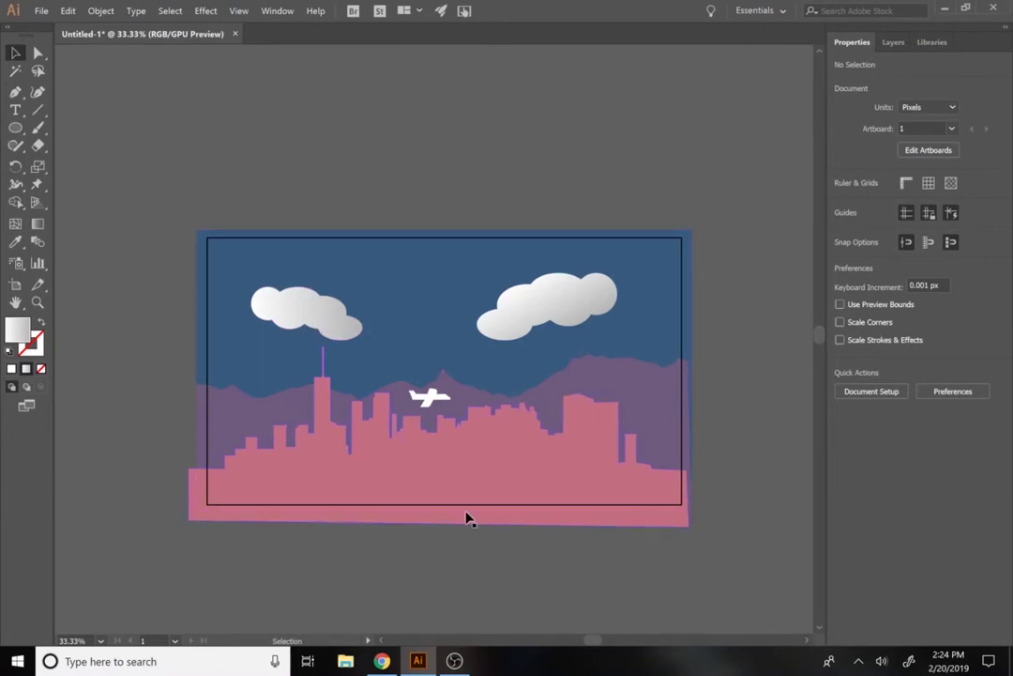
Step: Identify what Layer 6, Layer 7 and Layer 4 contain by toggling their visibility
click(892, 42)
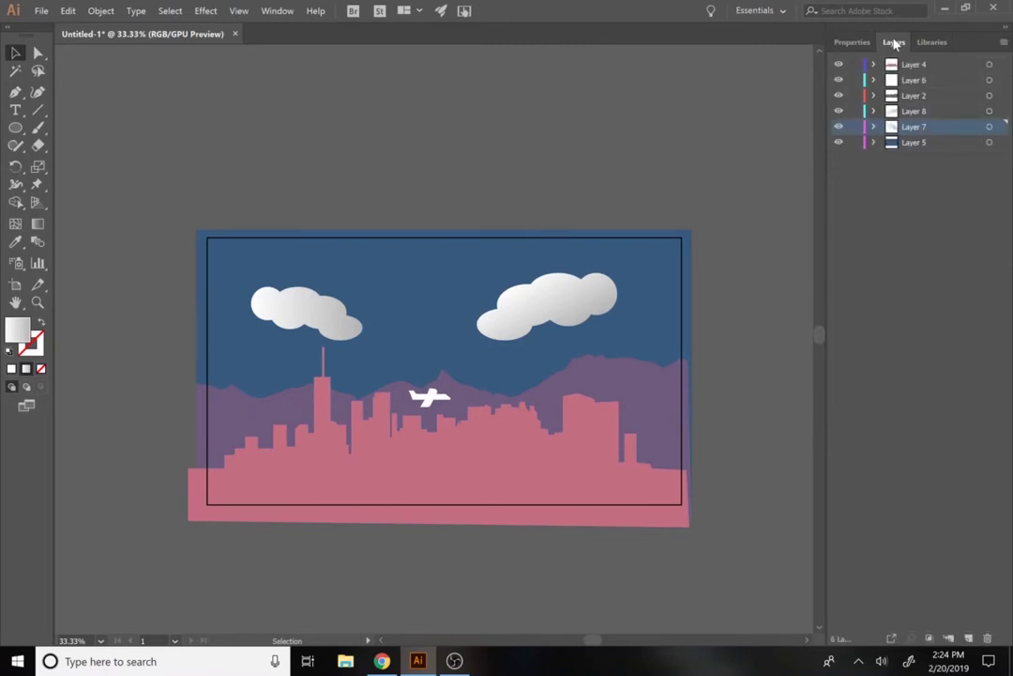
click(922, 84)
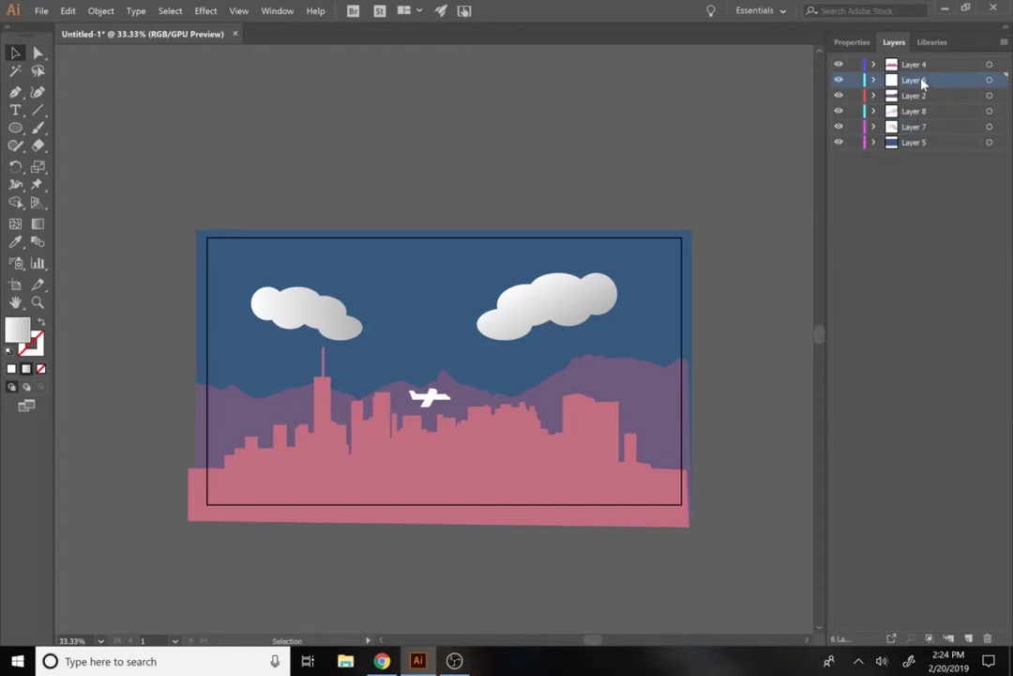
click(839, 80)
click(839, 81)
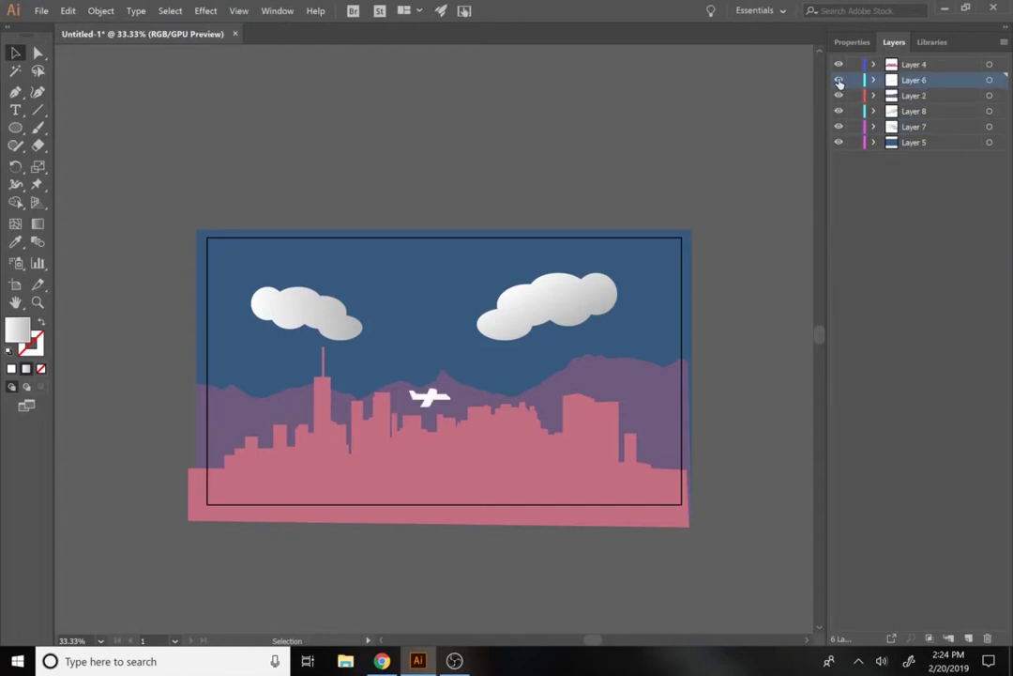
click(839, 128)
click(839, 128)
click(907, 66)
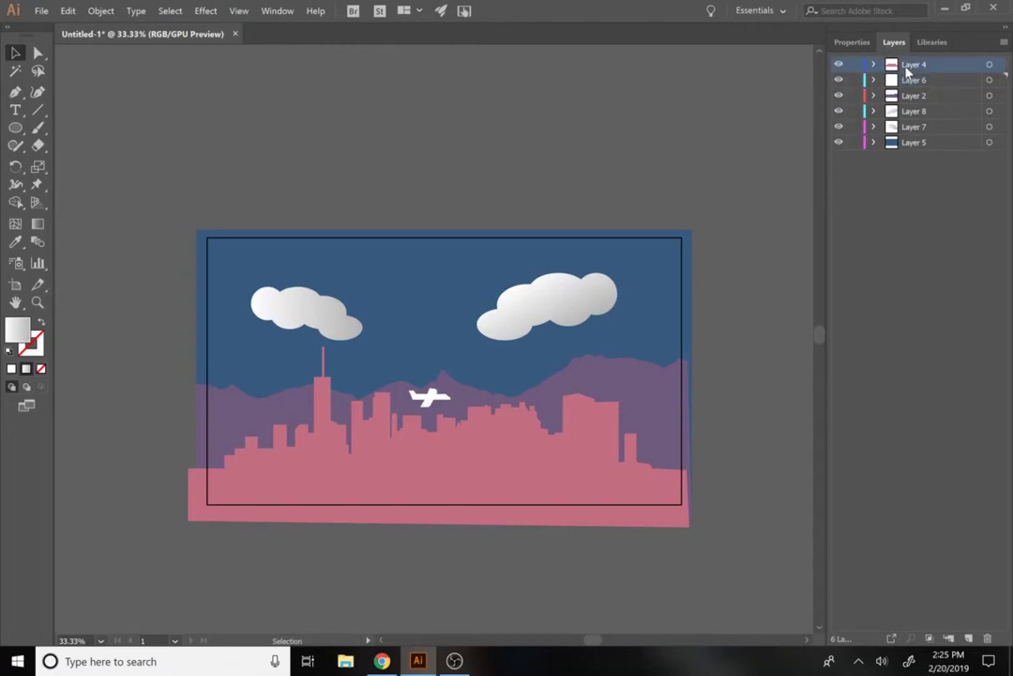
click(839, 64)
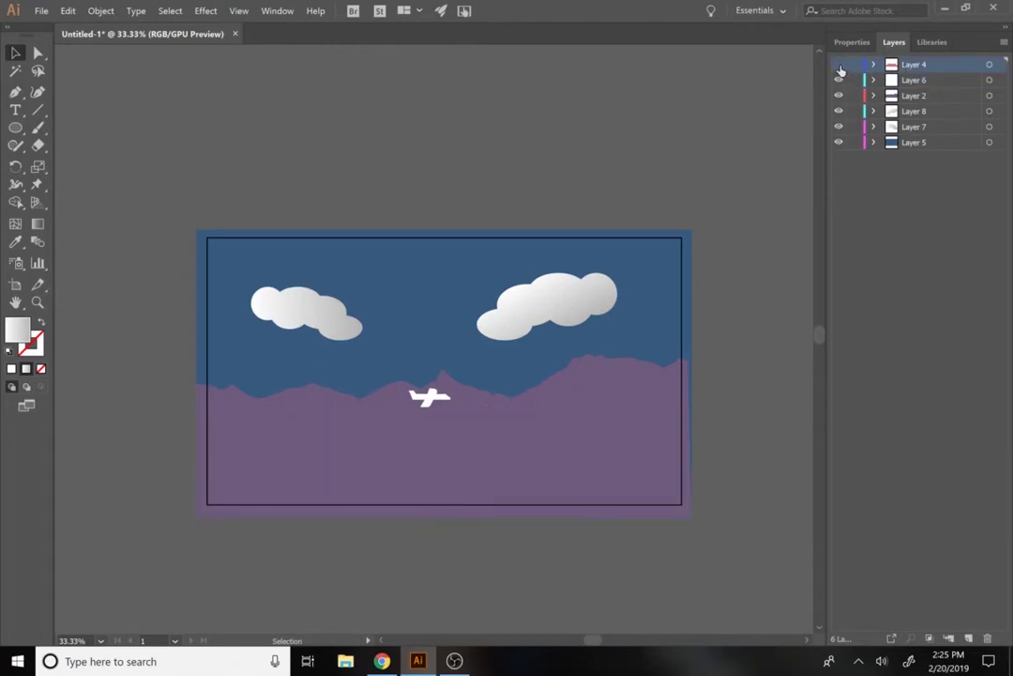
click(839, 64)
Step: Rename Layer 4 to city, Layer 6 to plan and Layer 2 to mountain
double_click(914, 65)
text(city)
key(Return)
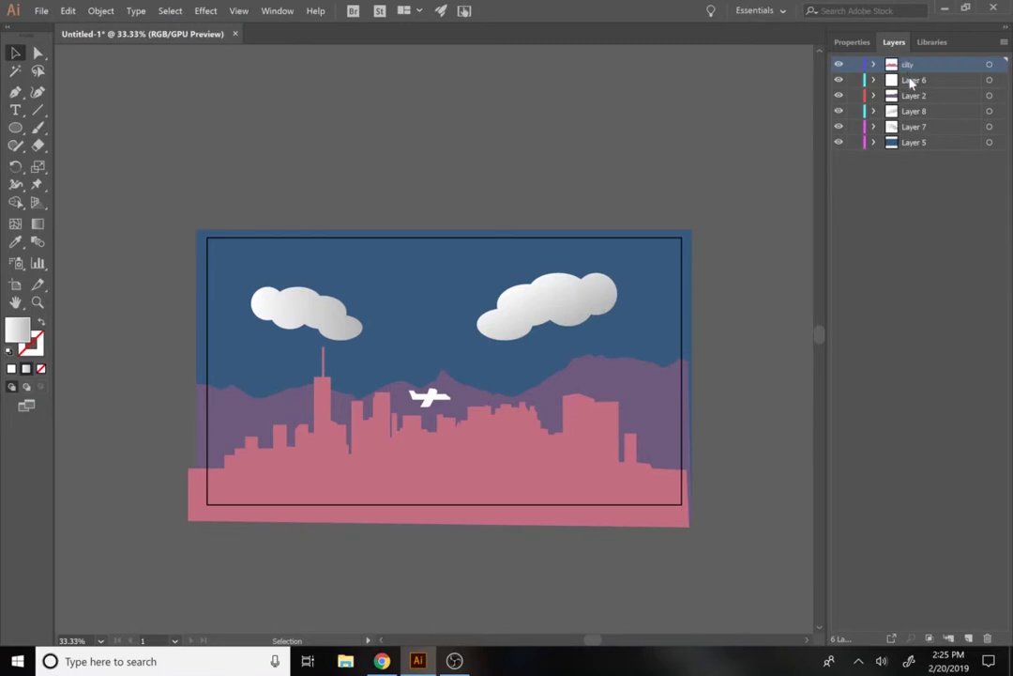
double_click(910, 81)
text(plane)
key(Return)
double_click(914, 95)
text(mountain)
key(Return)
Step: Rename Layer 8 to cloud1, Layer 7 to cloud2 and Layer 5 to sky
double_click(914, 111)
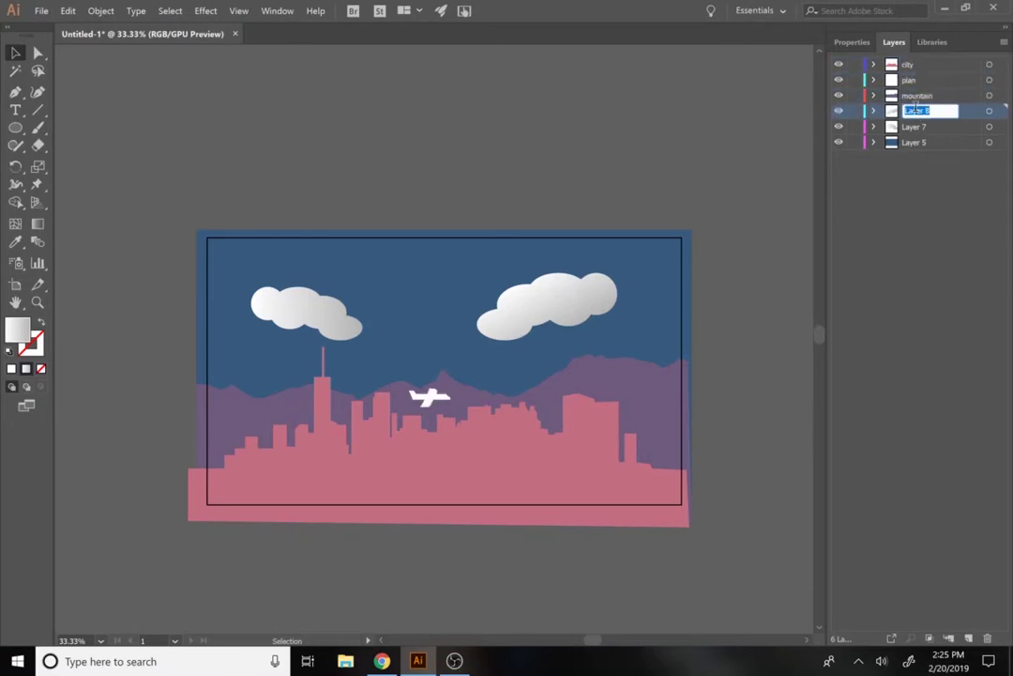
text(cloud1)
key(Return)
double_click(914, 126)
text(cloud2)
key(Return)
double_click(914, 142)
text(sky)
key(Return)
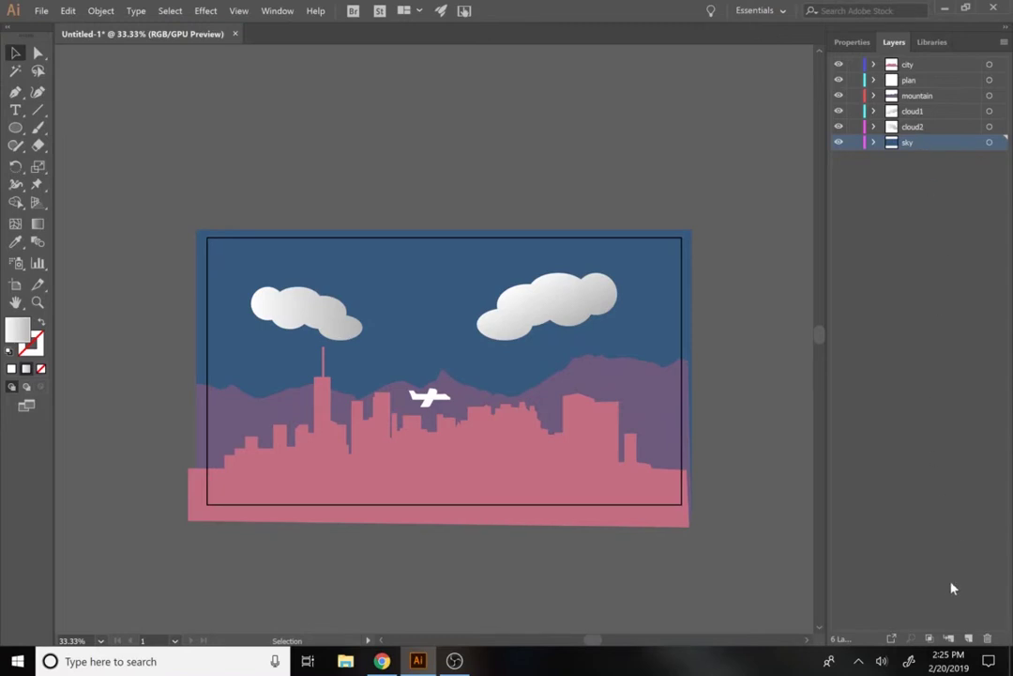
Step: Add a new layer above the sky layer and draw a circle about 286 px wide between the two clouds
click(969, 639)
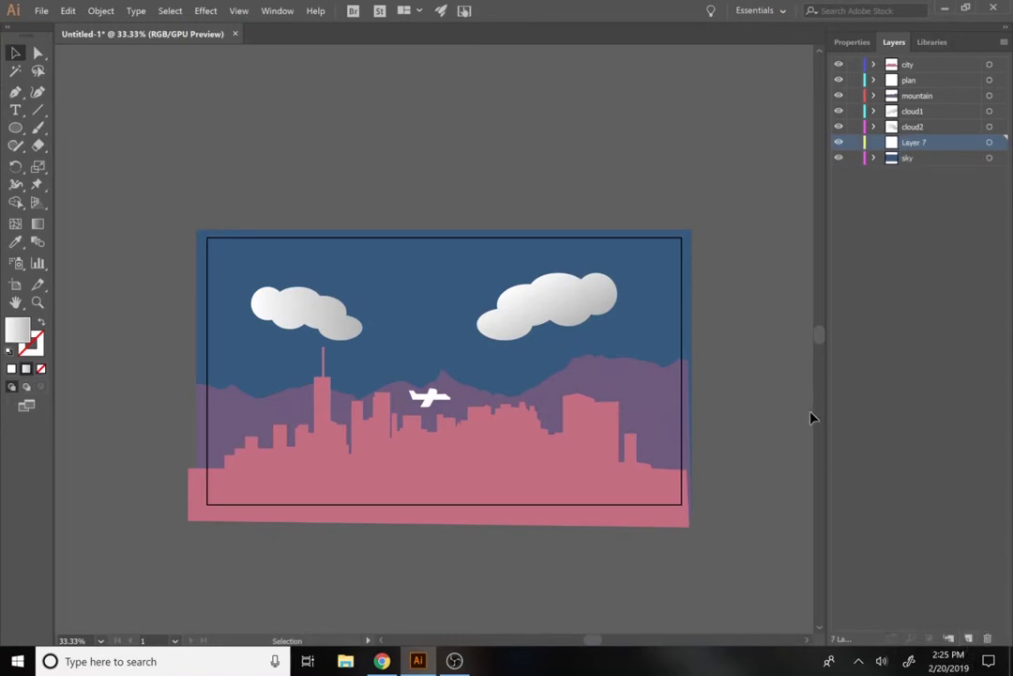
click(11, 131)
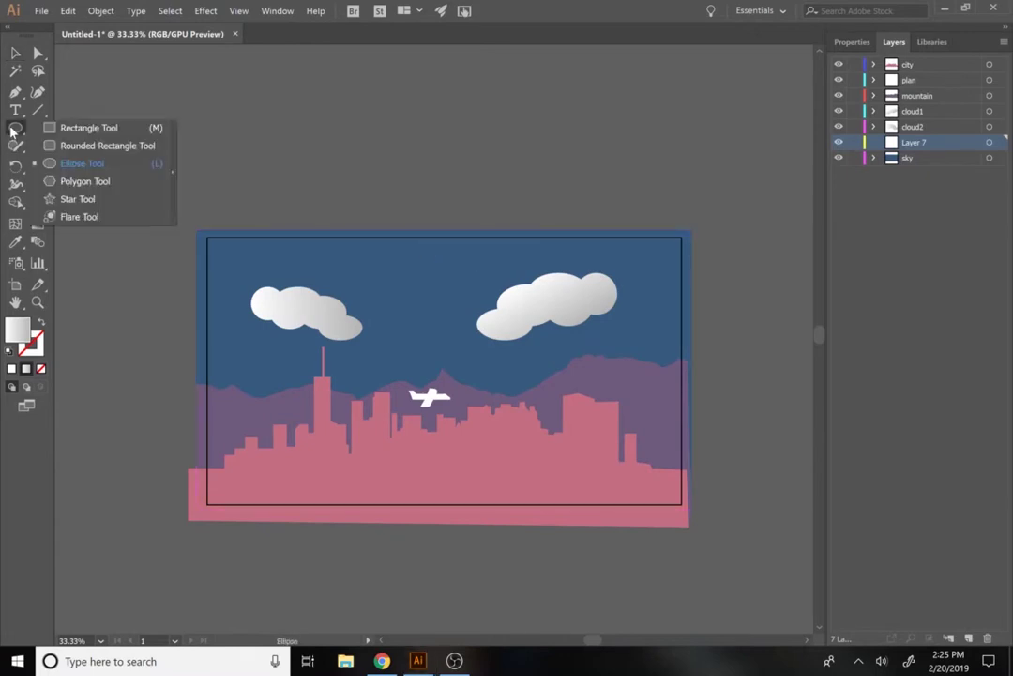
drag(391, 273, 461, 338)
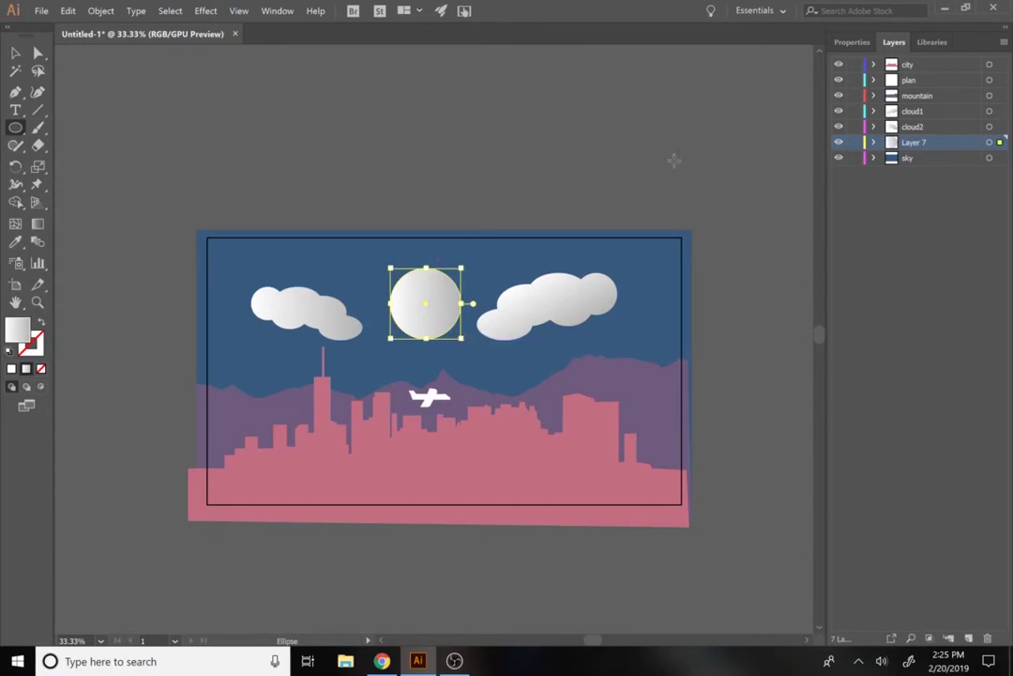
Step: Change the circle's fill from the gradient to a solid pale cream yellow using the colour spectrum
click(855, 41)
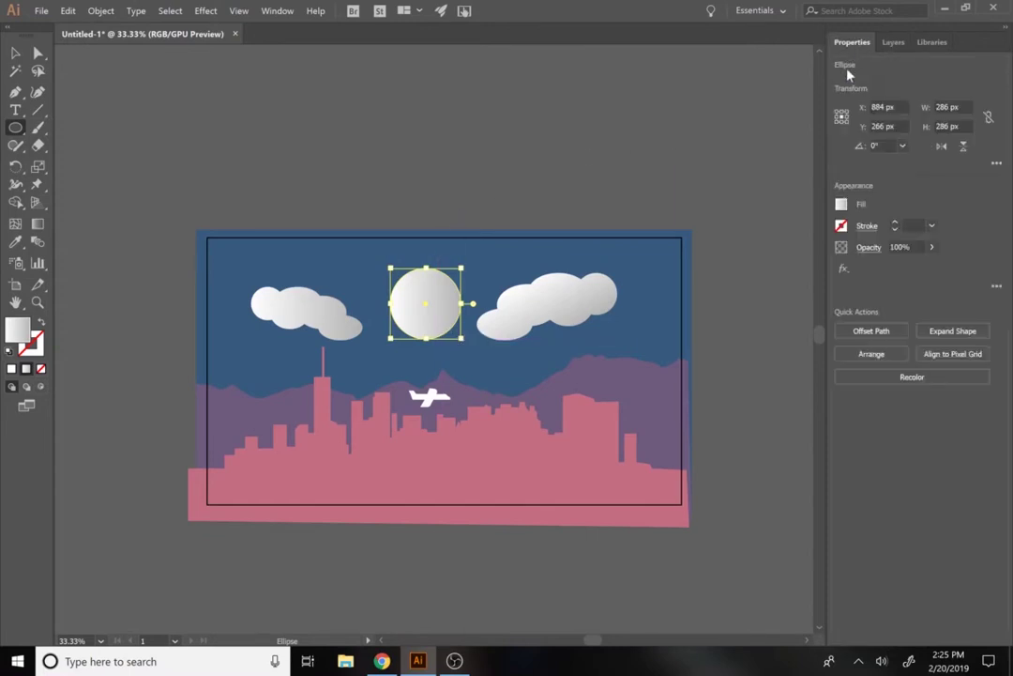
click(843, 204)
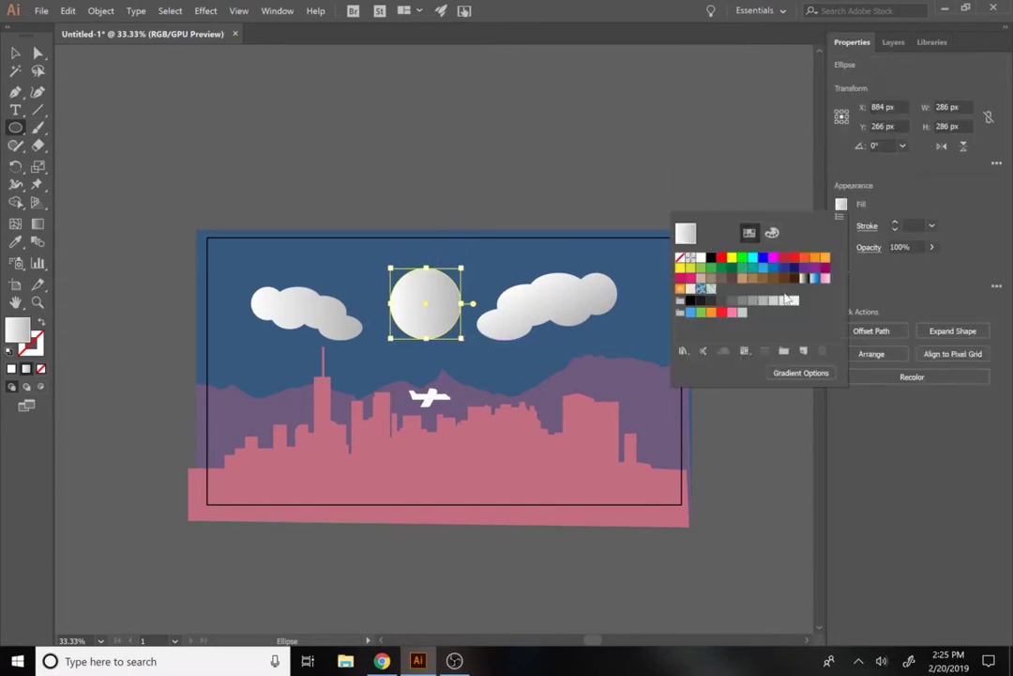
click(772, 232)
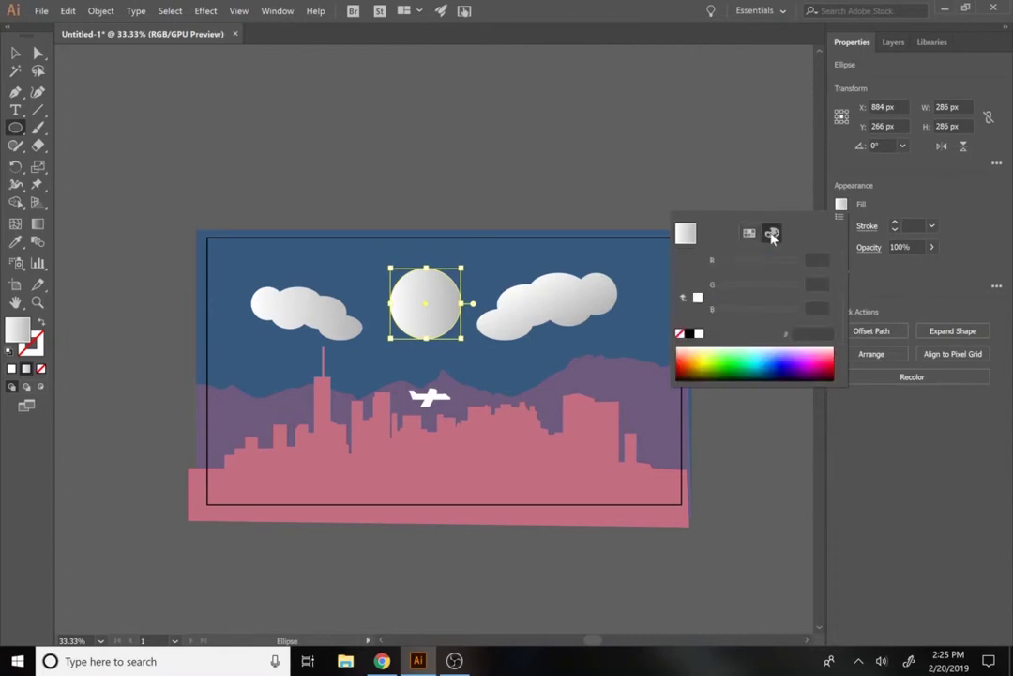
click(702, 351)
drag(702, 352, 701, 346)
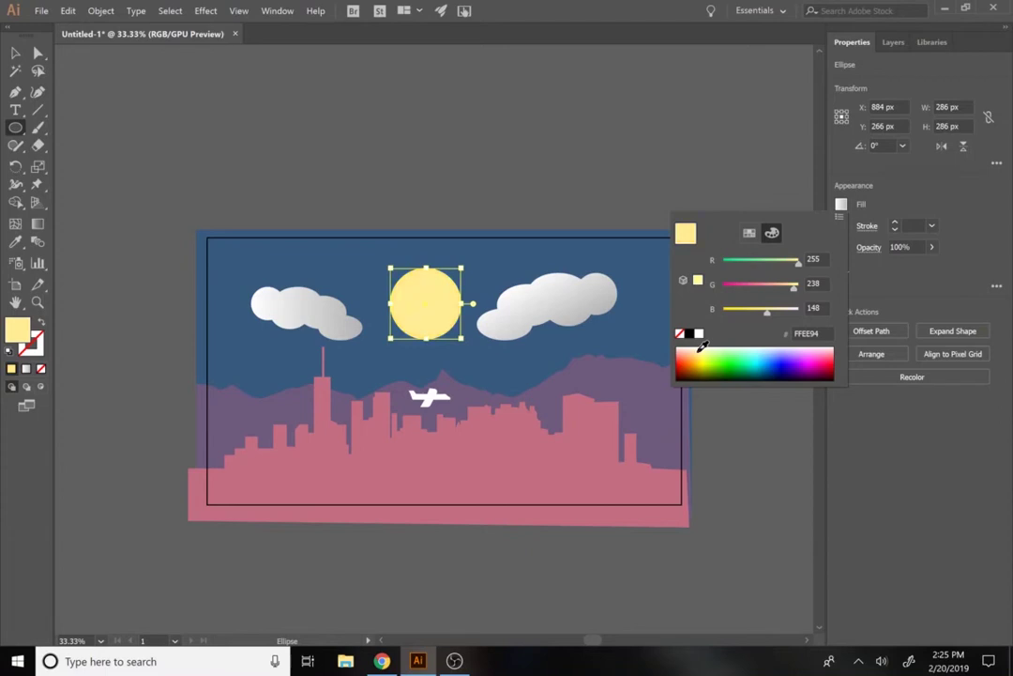
click(780, 318)
click(839, 218)
click(907, 196)
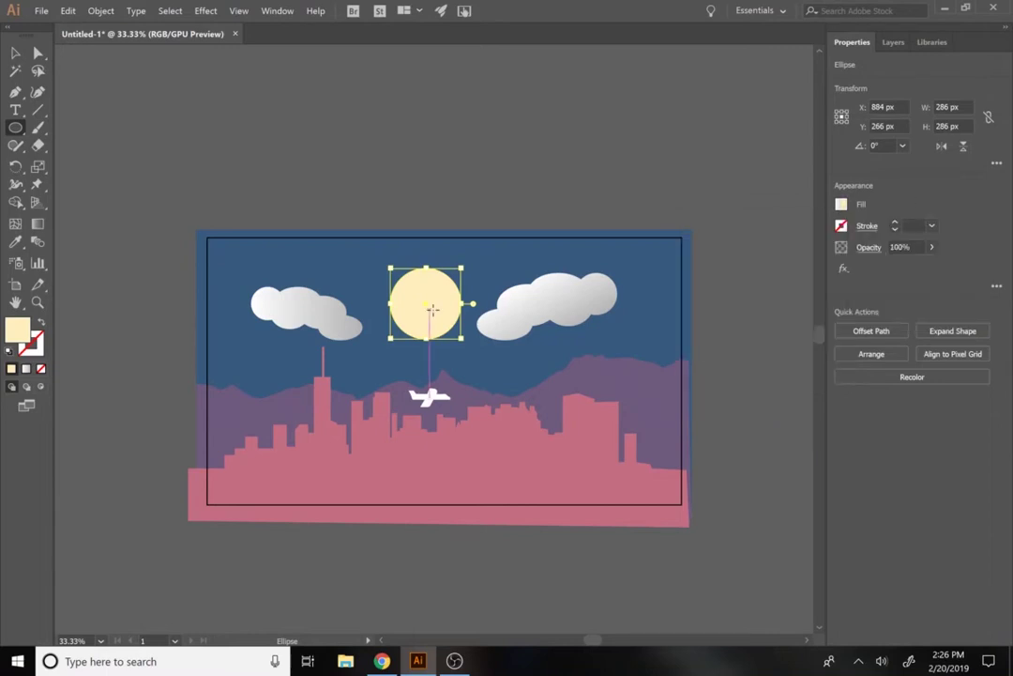
Step: Shrink the circle to about 238 px wide and move it down so it sits partly behind the mountains, below the large cloud
click(15, 54)
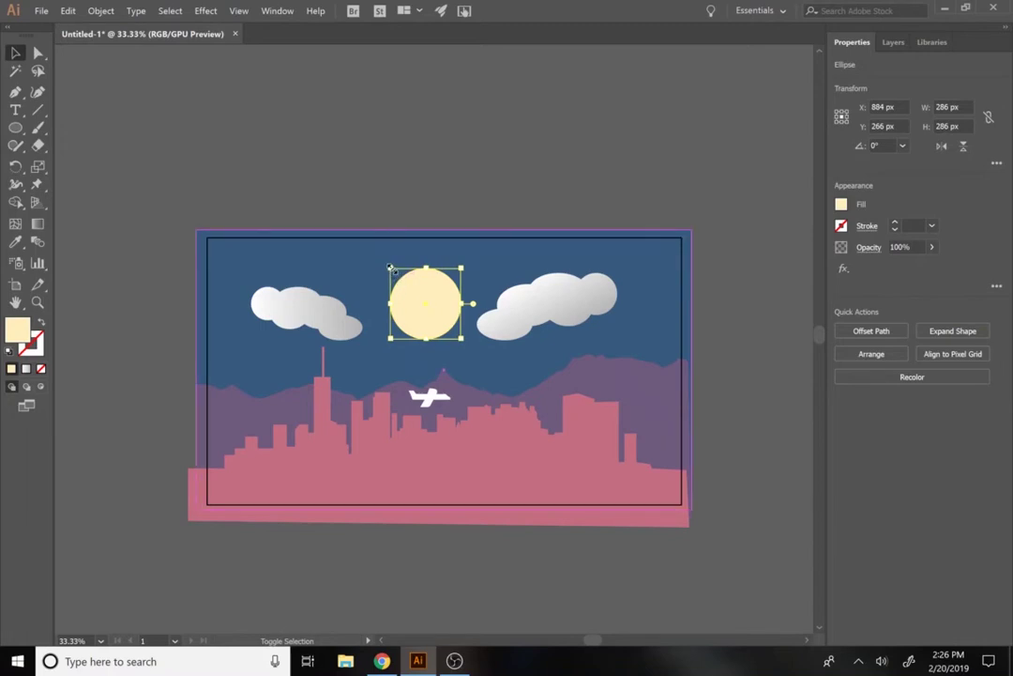
mouse_move(392, 270)
mouse_down()
mouse_move(397, 290)
mouse_move(414, 290)
mouse_move(400, 285)
mouse_up()
drag(437, 328, 509, 408)
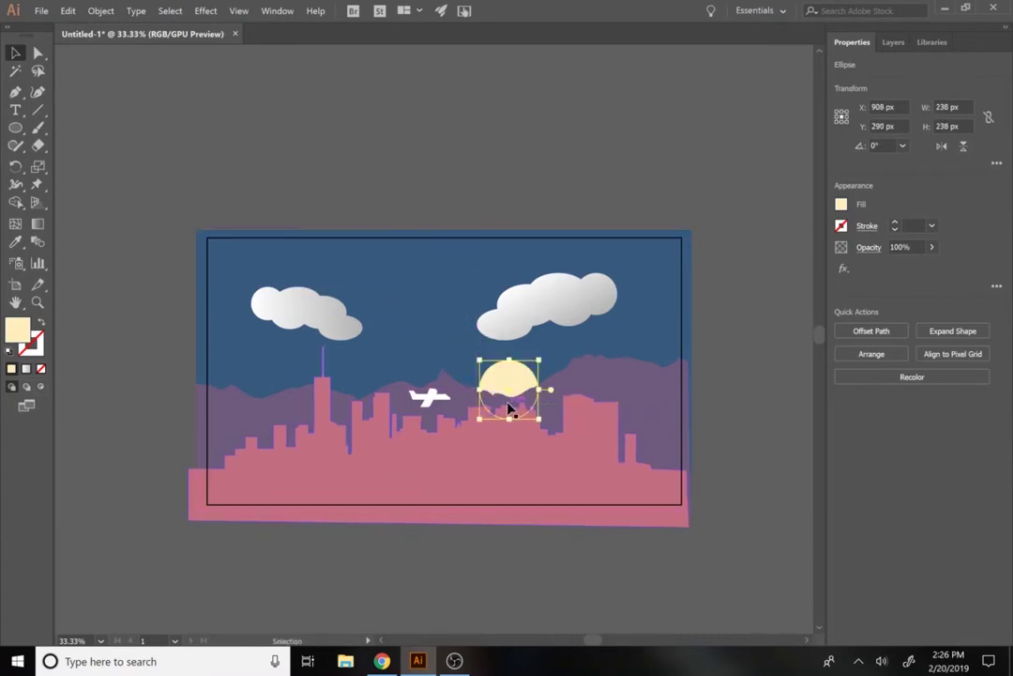
click(443, 286)
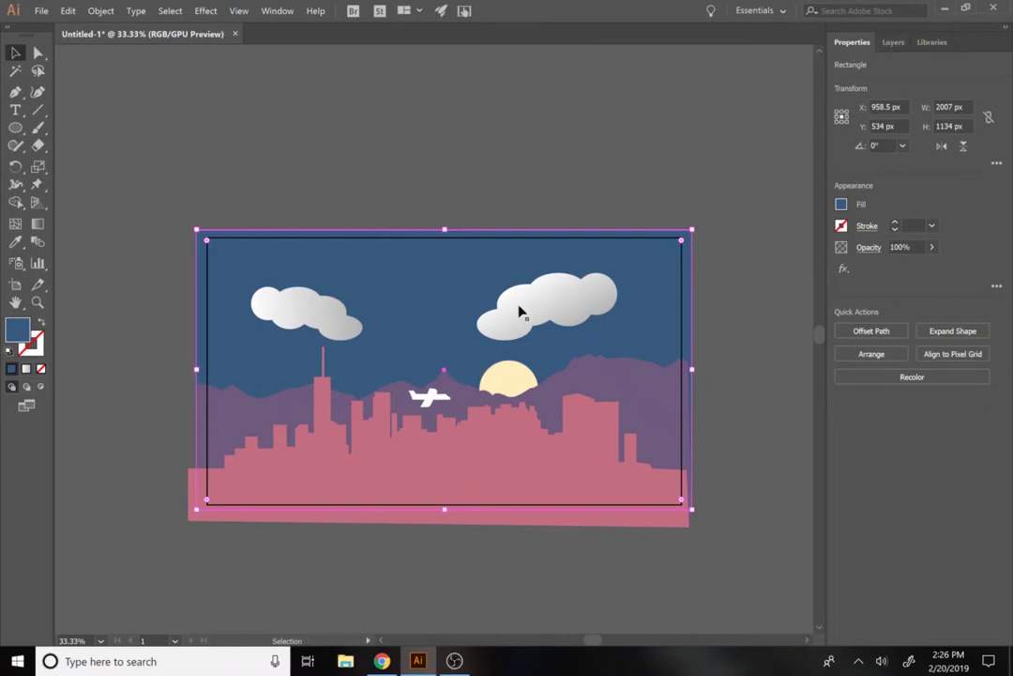
Step: Switch to Chrome, copy the enlarged arch bridge photo from the bridge image results, and return to Illustrator
click(384, 668)
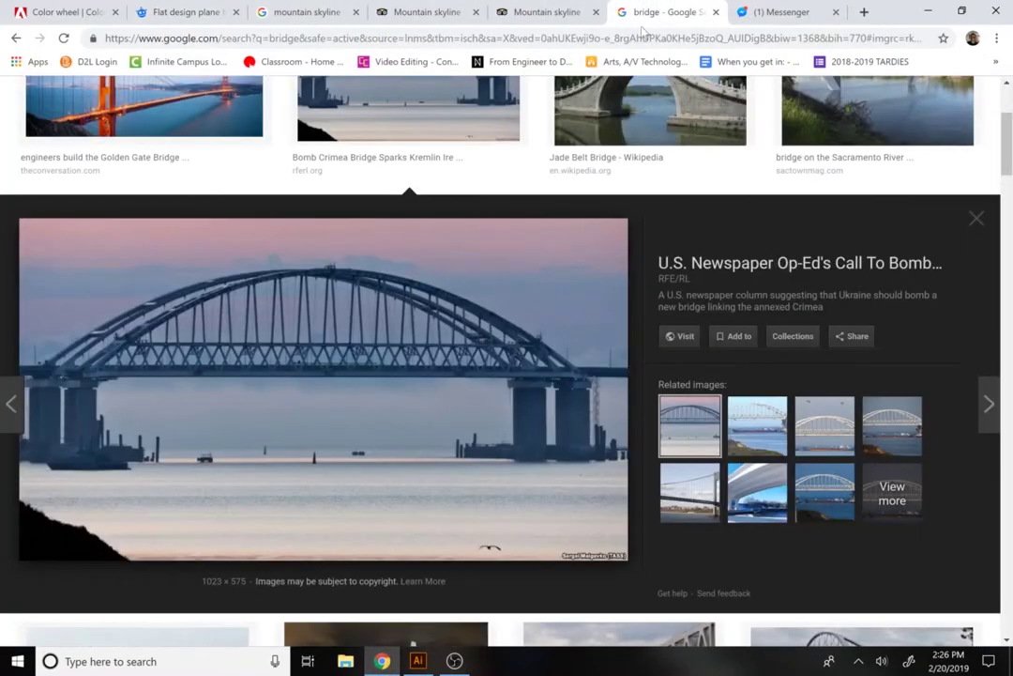
click(486, 368)
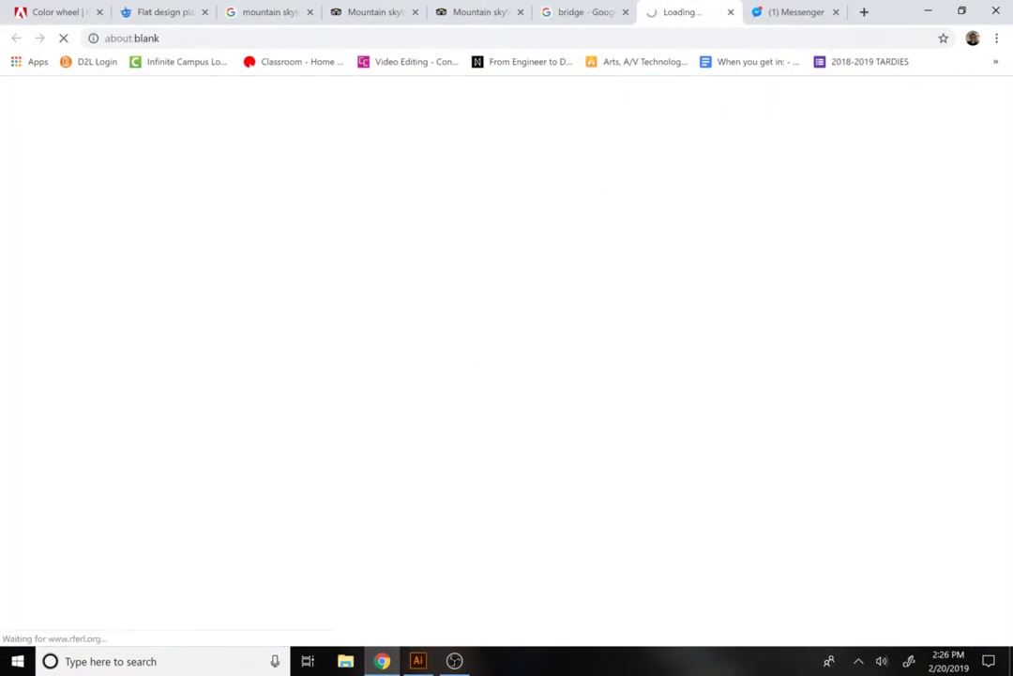
click(574, 13)
right_click(425, 340)
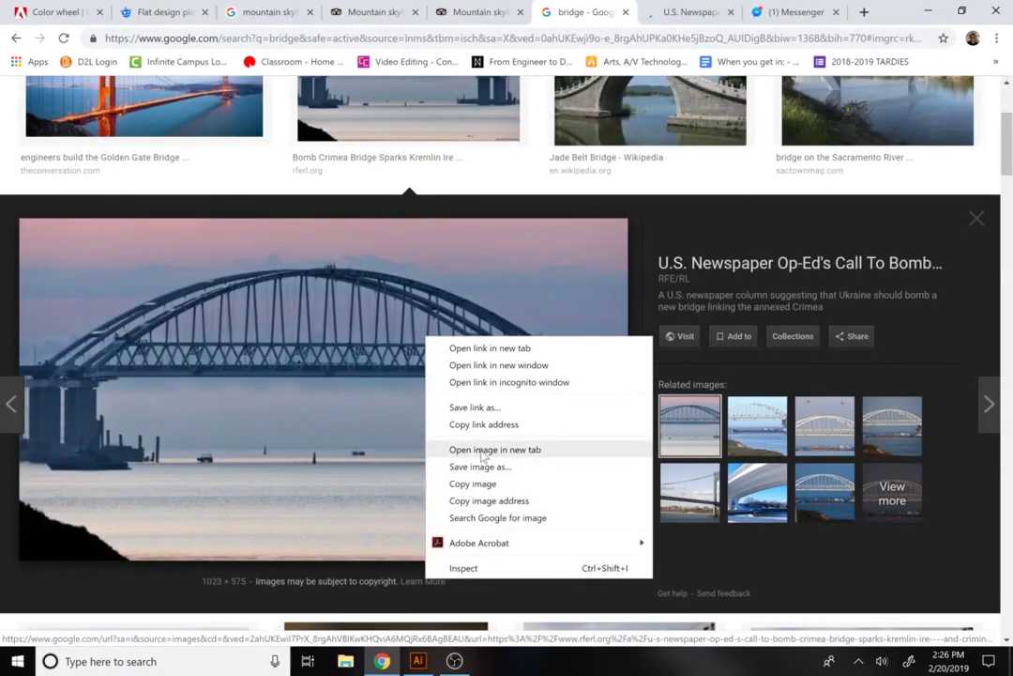
click(476, 489)
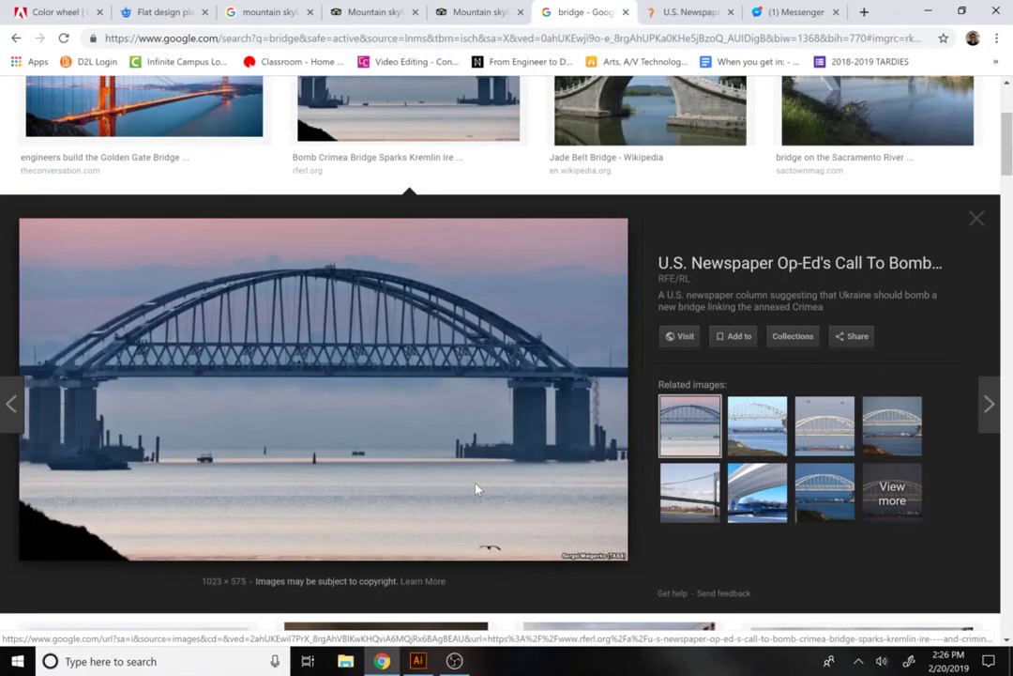
click(417, 660)
key(ctrl+v)
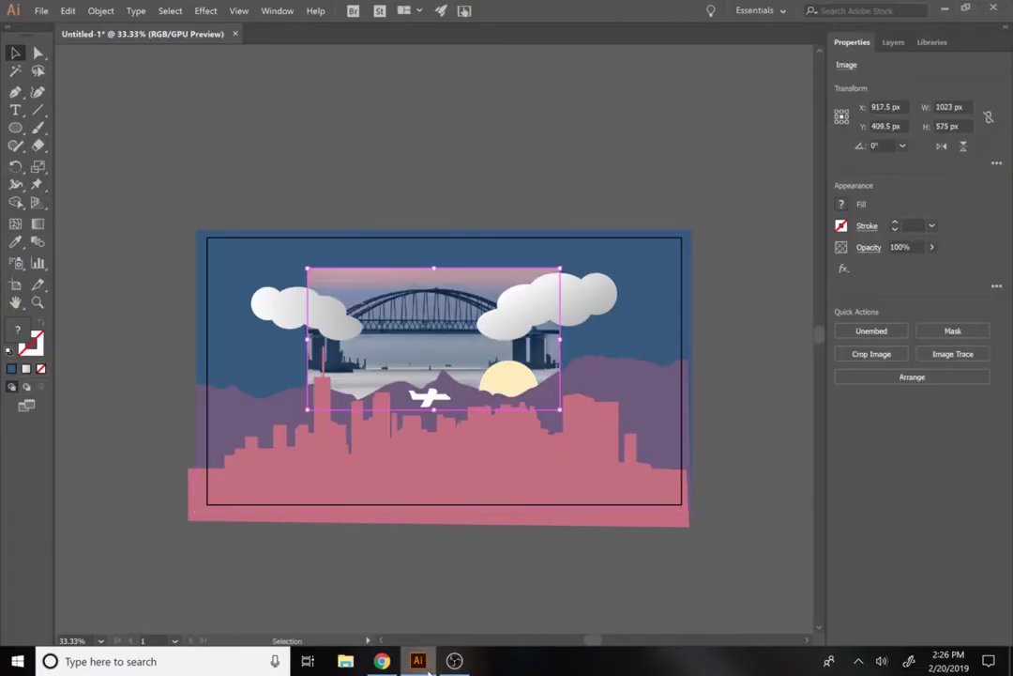
click(895, 42)
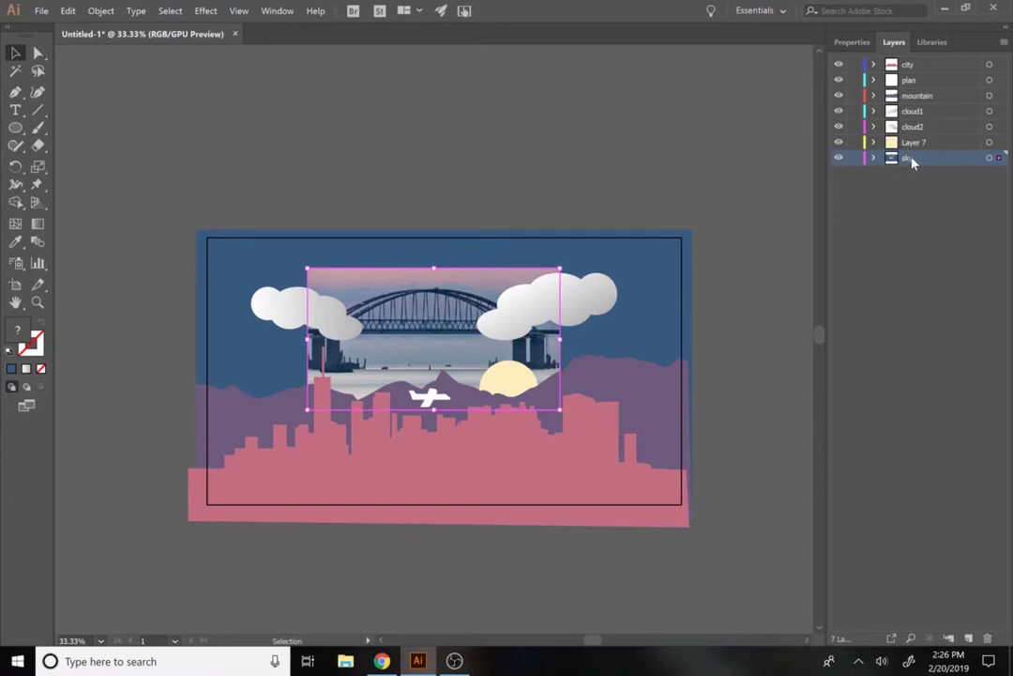
key(a)
key(Delete)
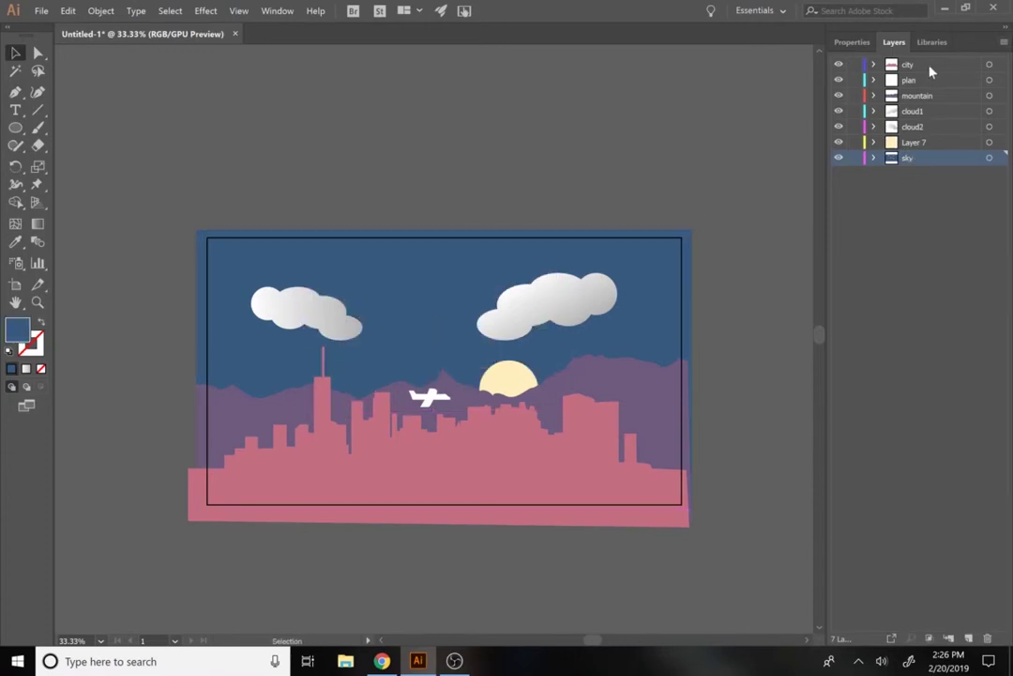
Step: Add a new layer above the city layer, paste the bridge photo on it, enlarge it and place it over the lower part of the skyline
click(928, 68)
click(970, 638)
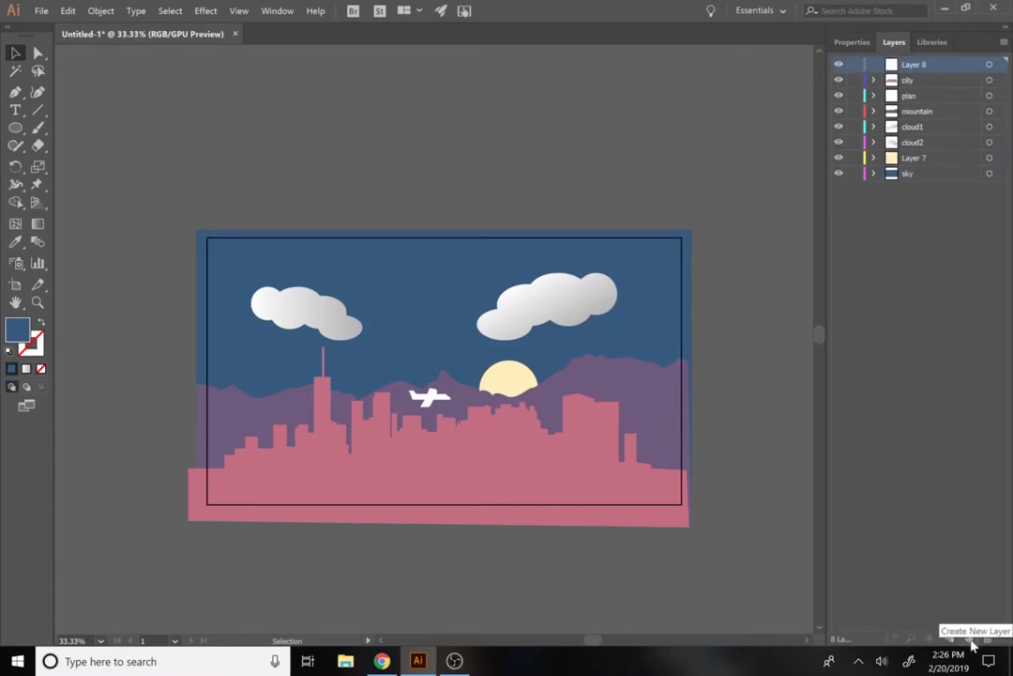
key(ctrl+v)
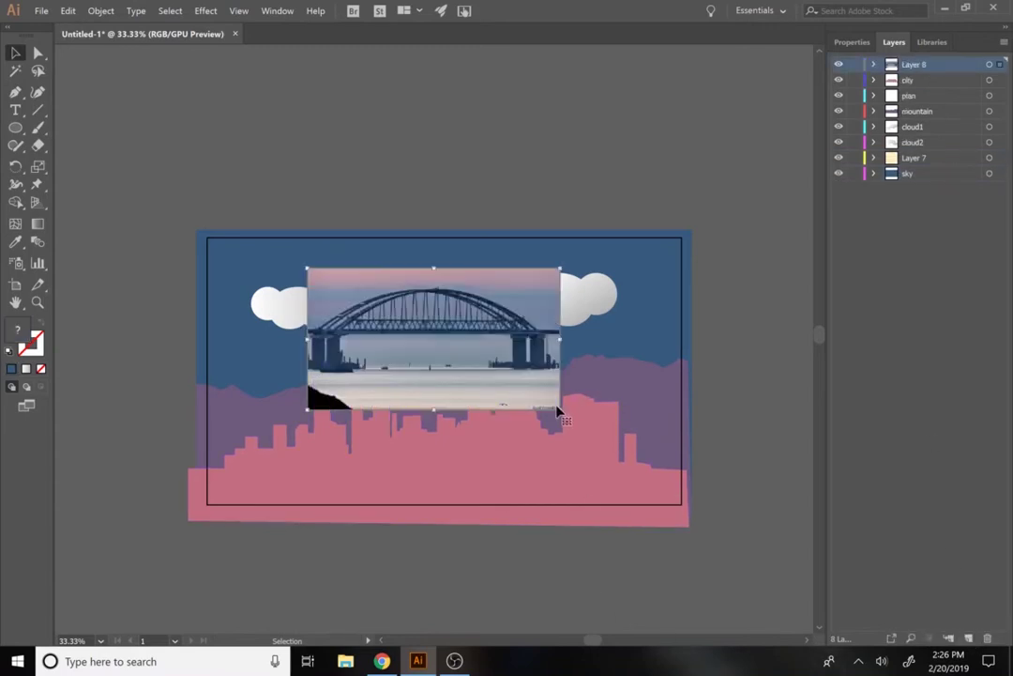
drag(560, 410, 689, 525)
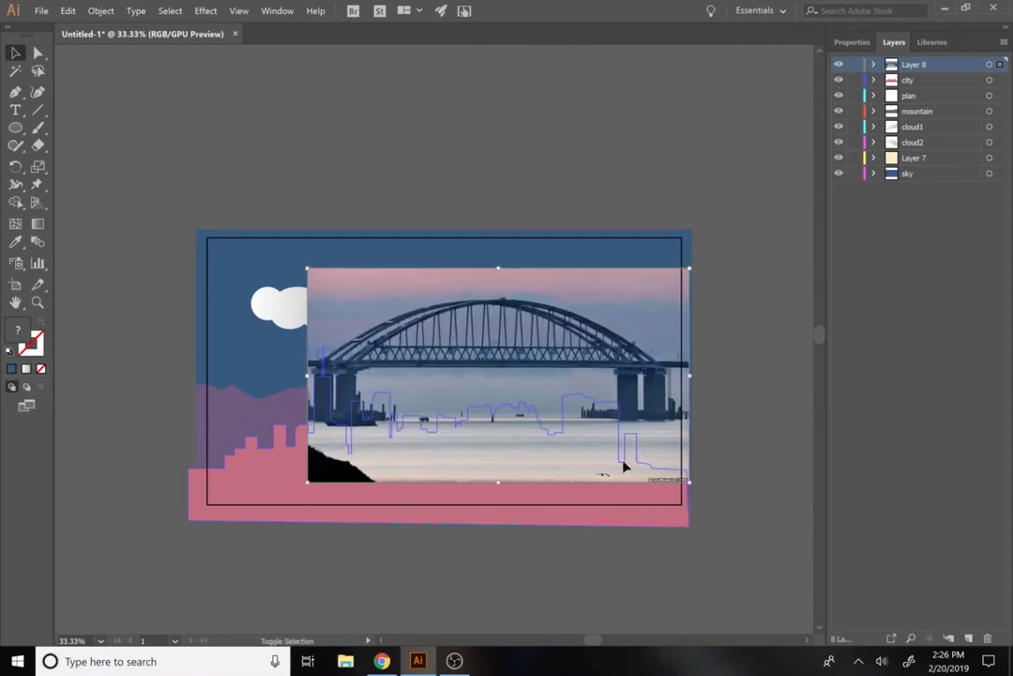
drag(583, 431, 644, 497)
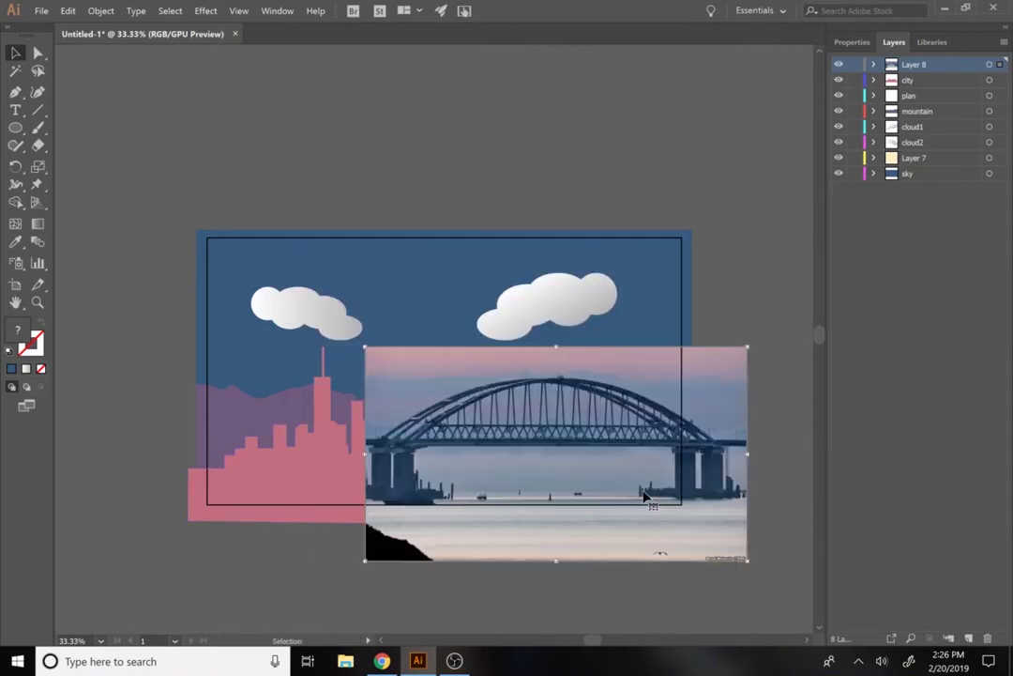
drag(574, 488, 528, 522)
Step: Trace the bridge's deck and piers with pink rectangles and open the stroke colour options for the line segments
key(m)
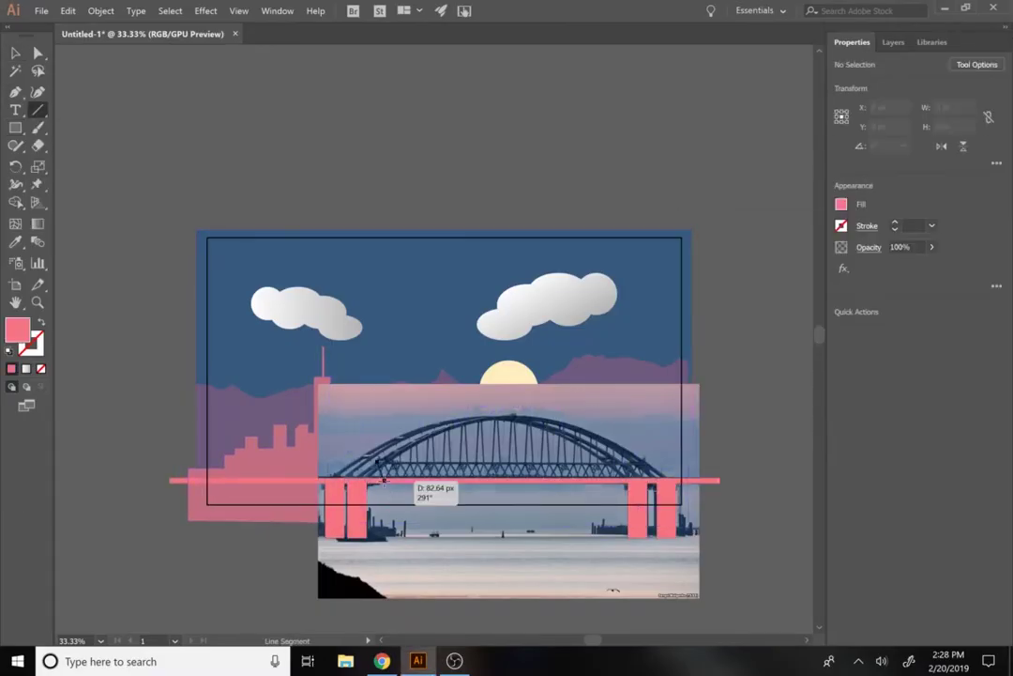
click(841, 225)
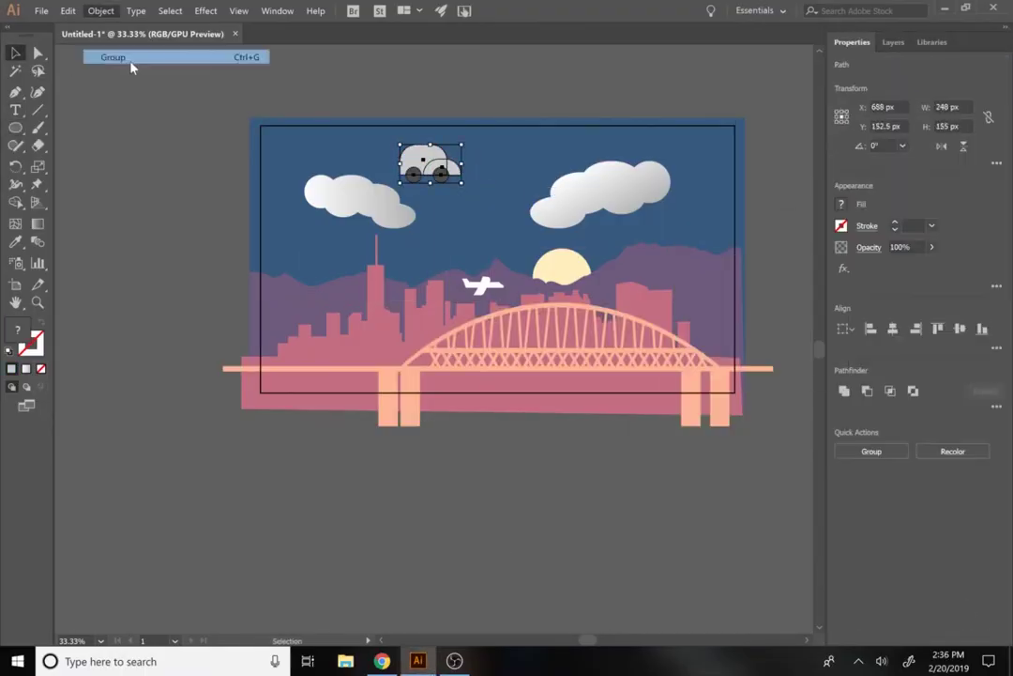
Step: Group the car shapes, move the car onto the bridge road near the artboard's left edge and scale it to 144 by 90 px
click(109, 55)
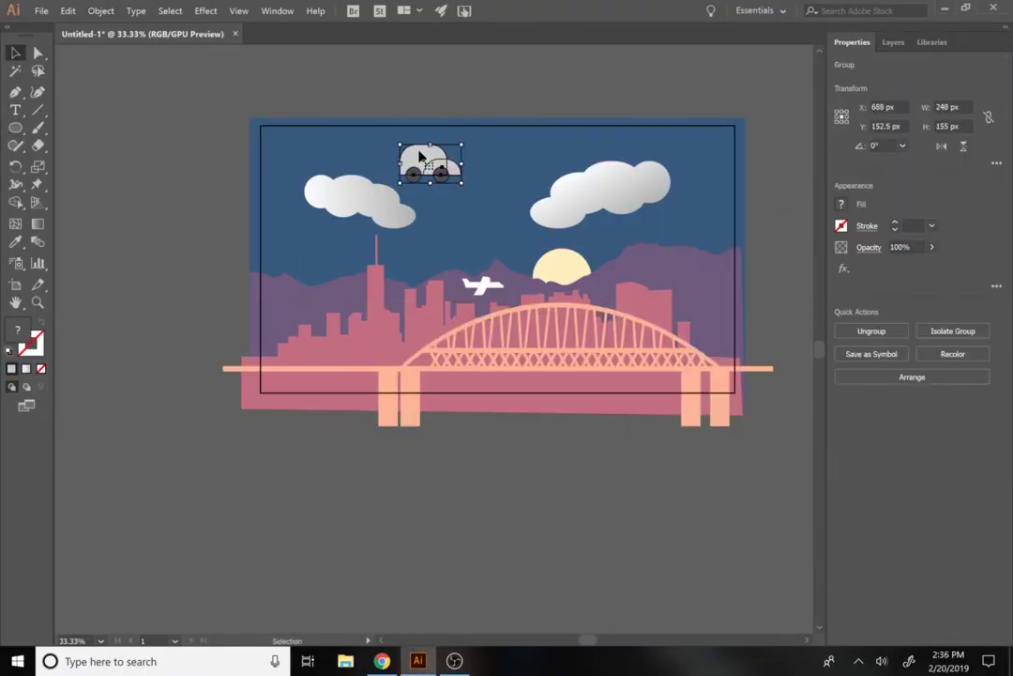
click(464, 72)
drag(428, 174, 300, 342)
drag(329, 355, 294, 361)
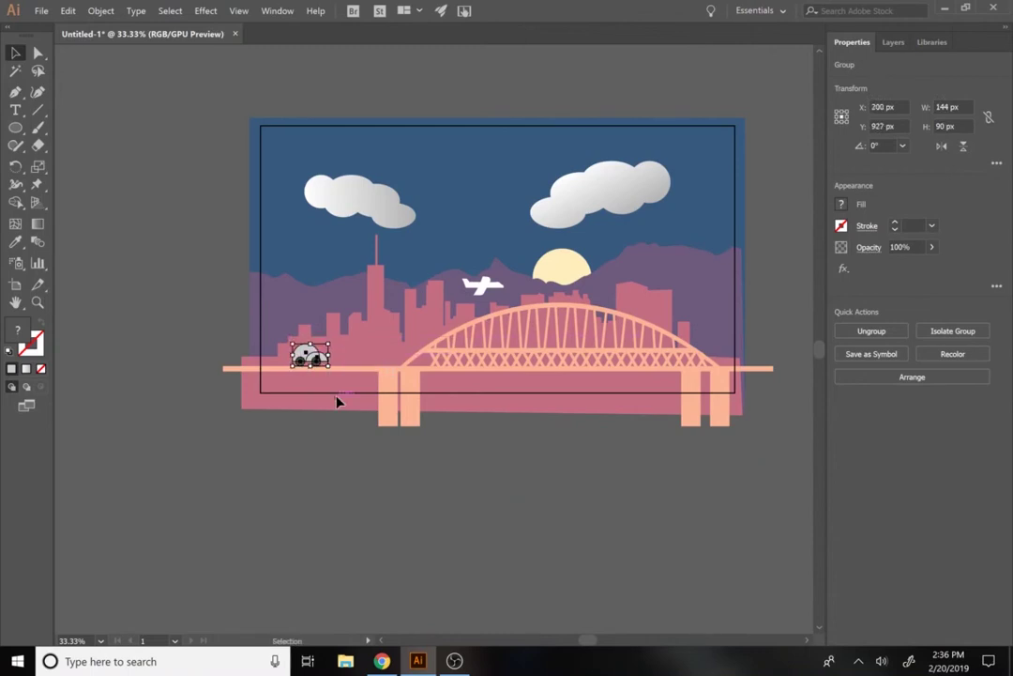
Step: Nudge the car up on the bridge road and shrink it to about 59 by 37 px, keeping it seated on the road
key(Up)
key(Up)
key(Up)
key(Up)
key(Up)
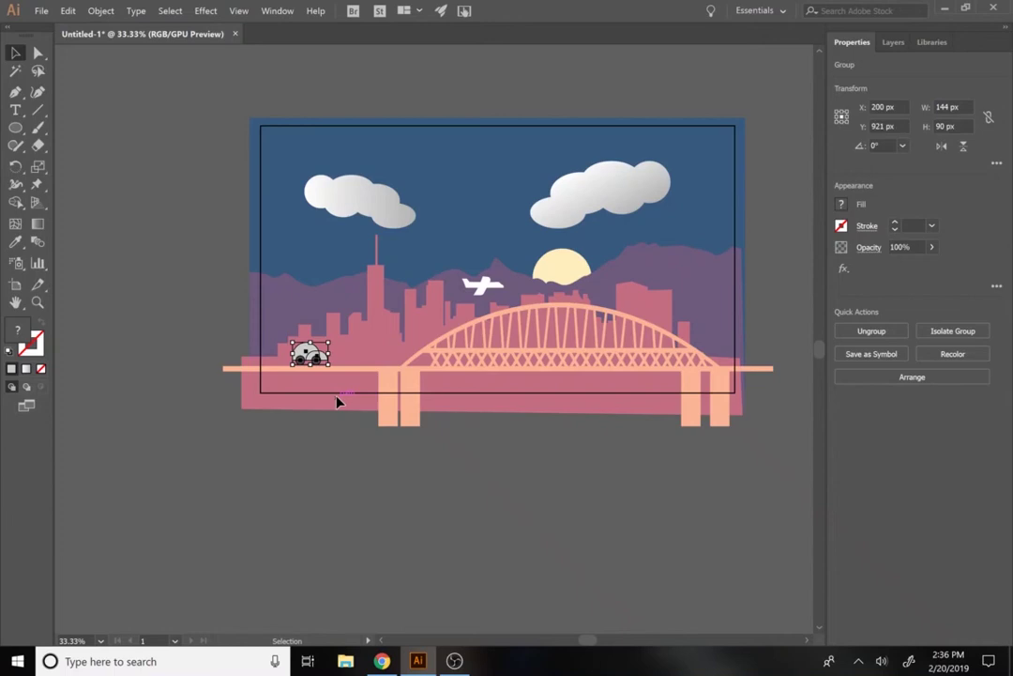
mouse_move(330, 342)
mouse_down()
mouse_move(317, 340)
mouse_move(324, 355)
mouse_up()
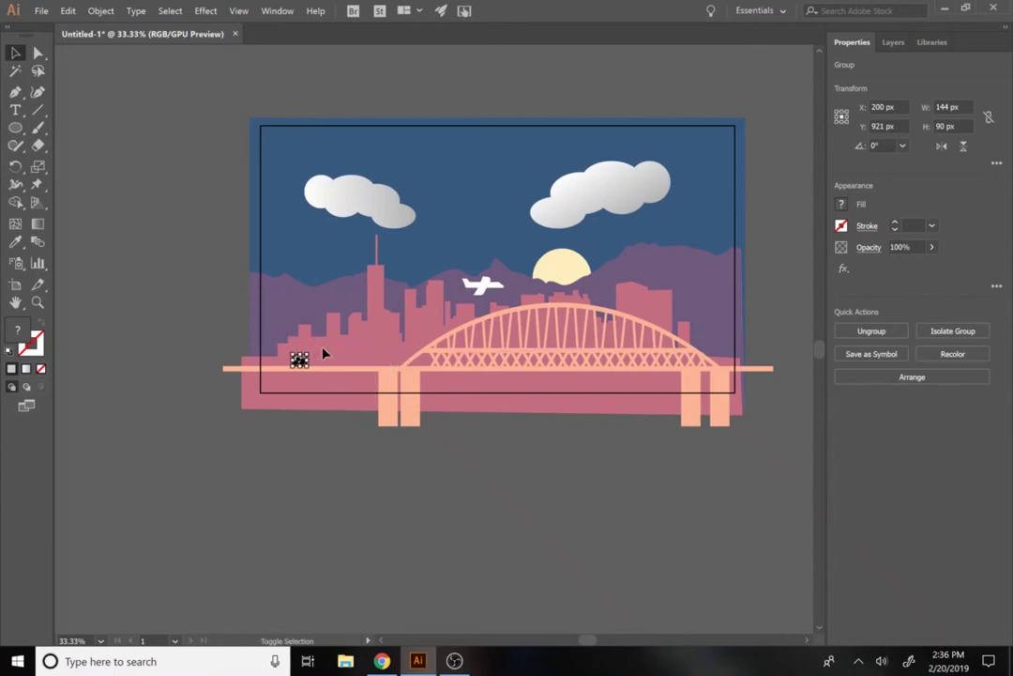
click(320, 415)
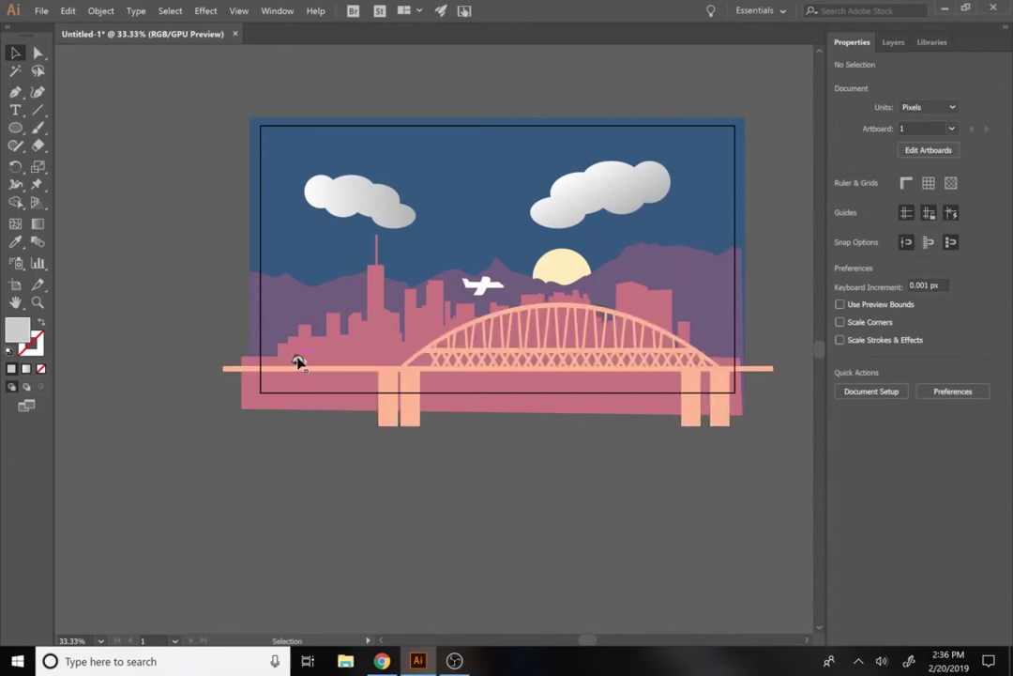
drag(297, 361, 299, 361)
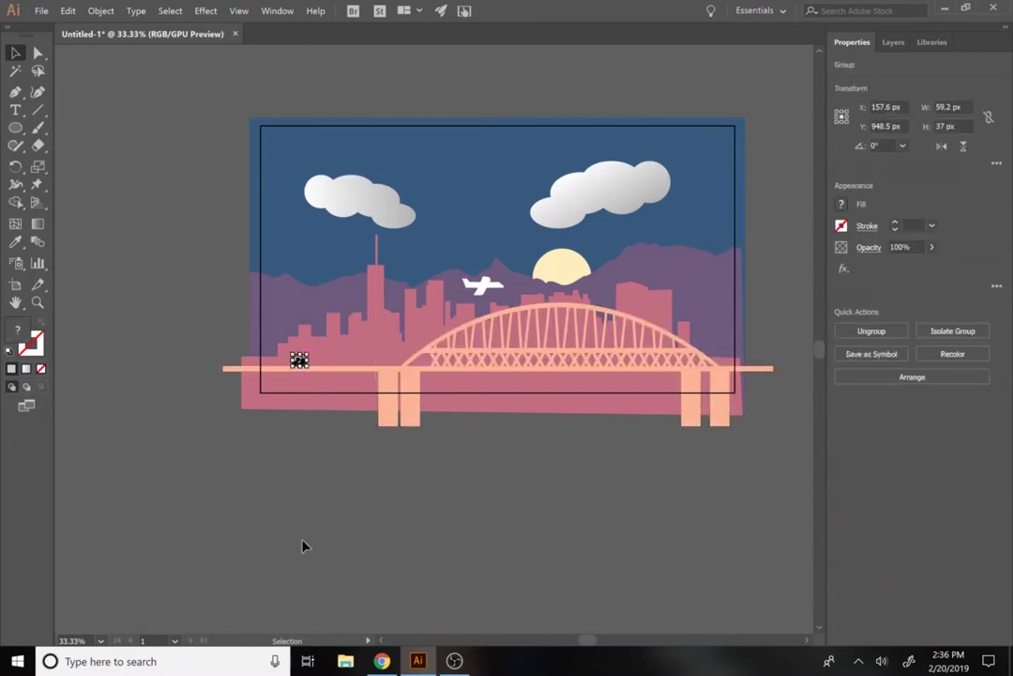
click(260, 453)
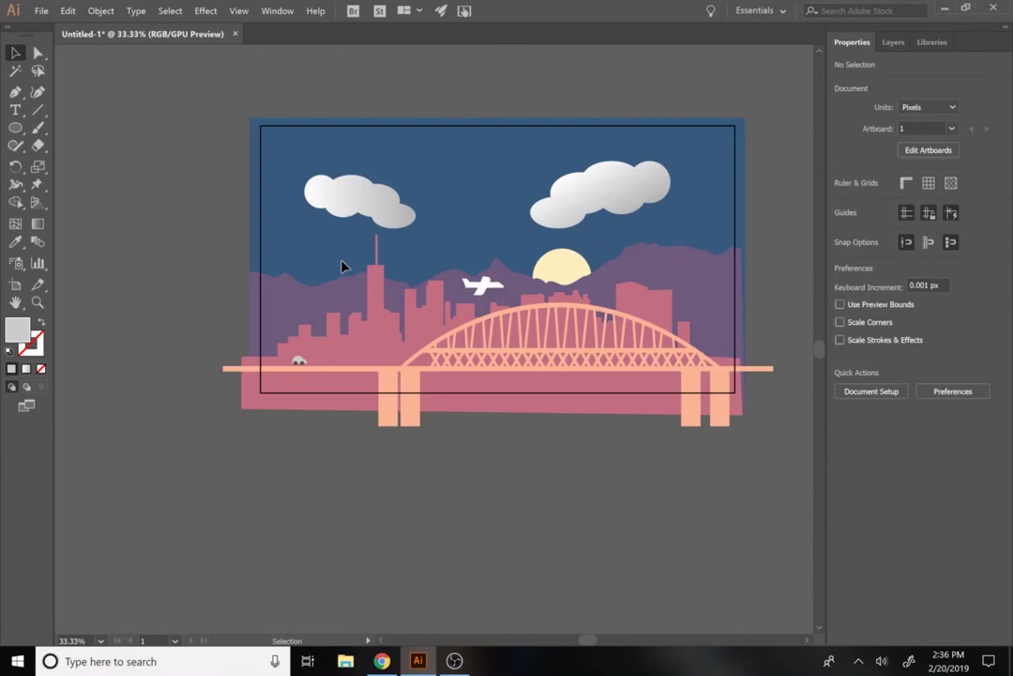
Step: Save the document in the Videos folder as an Adobe Illustrator file named animation background with the default options
key(a)
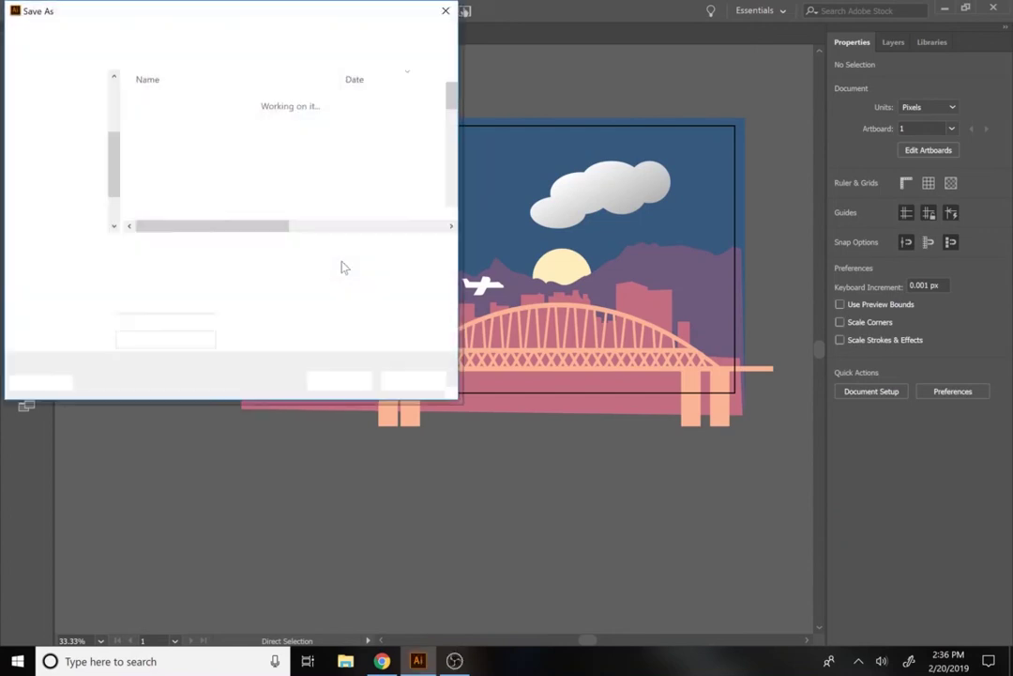
text(ani)
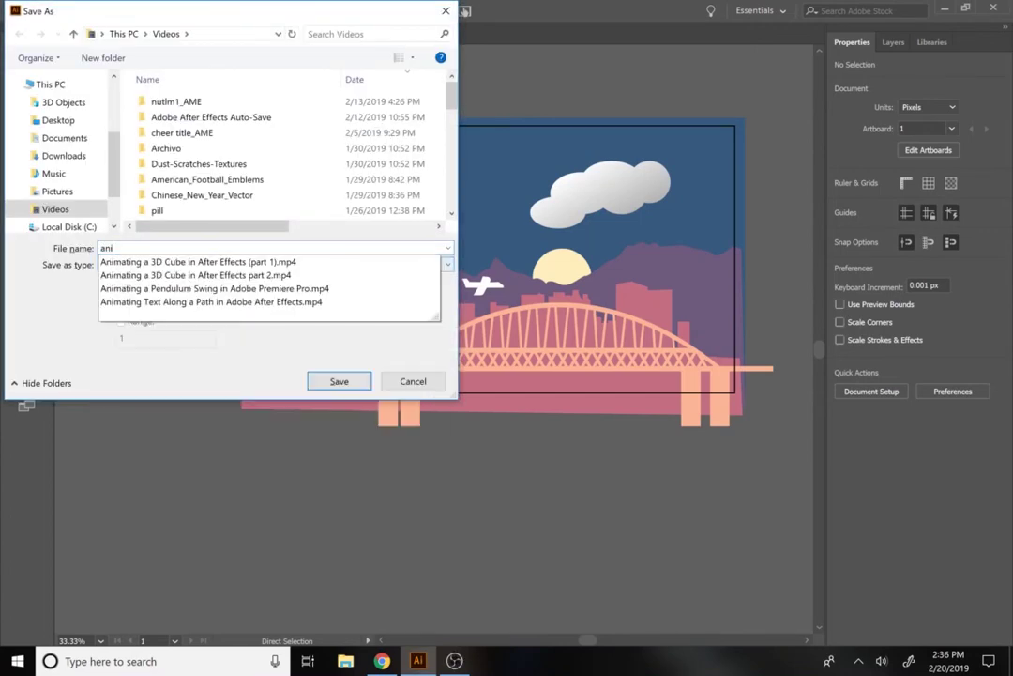
text(mation backgrou)
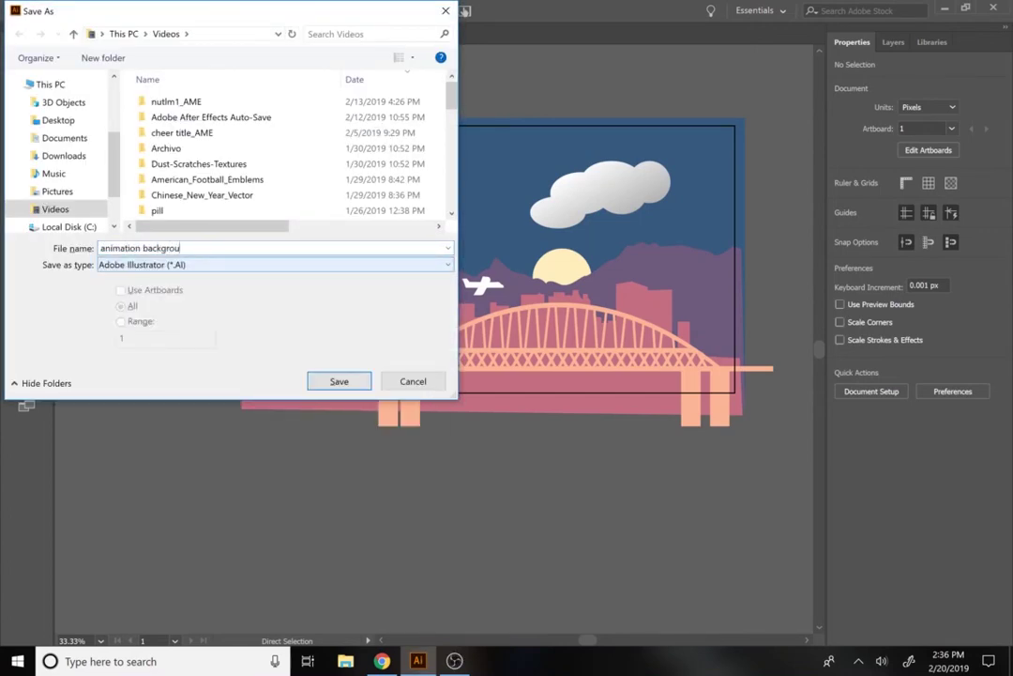
text(nd)
key(Return)
key(Return)
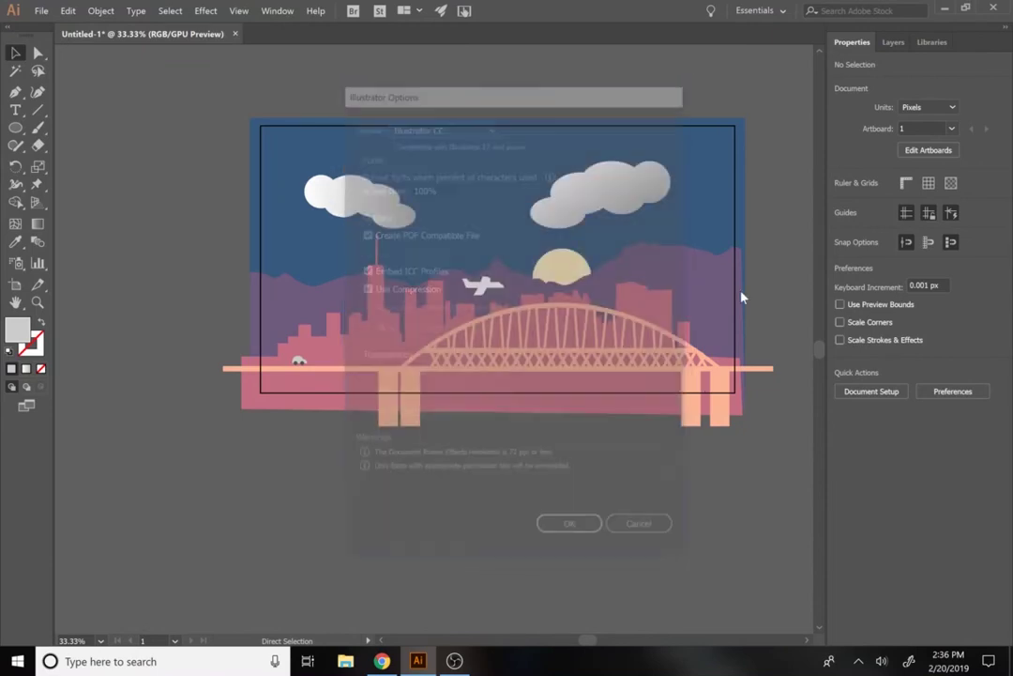
Step: Rename Layer 9 to bridge and Layer 10 to car
click(893, 41)
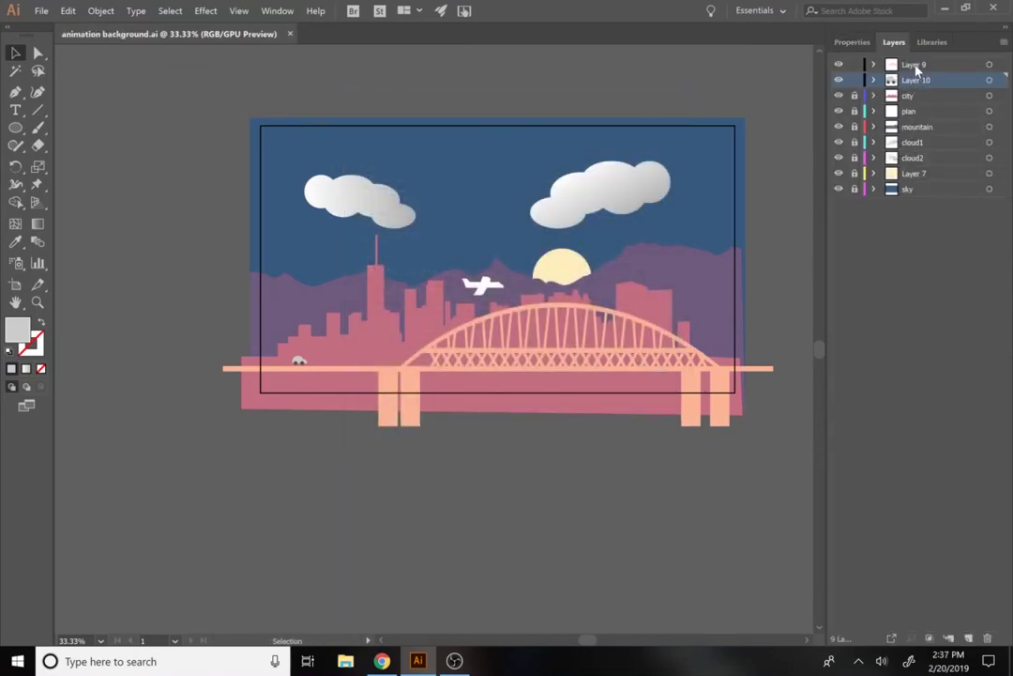
double_click(914, 64)
text(bi)
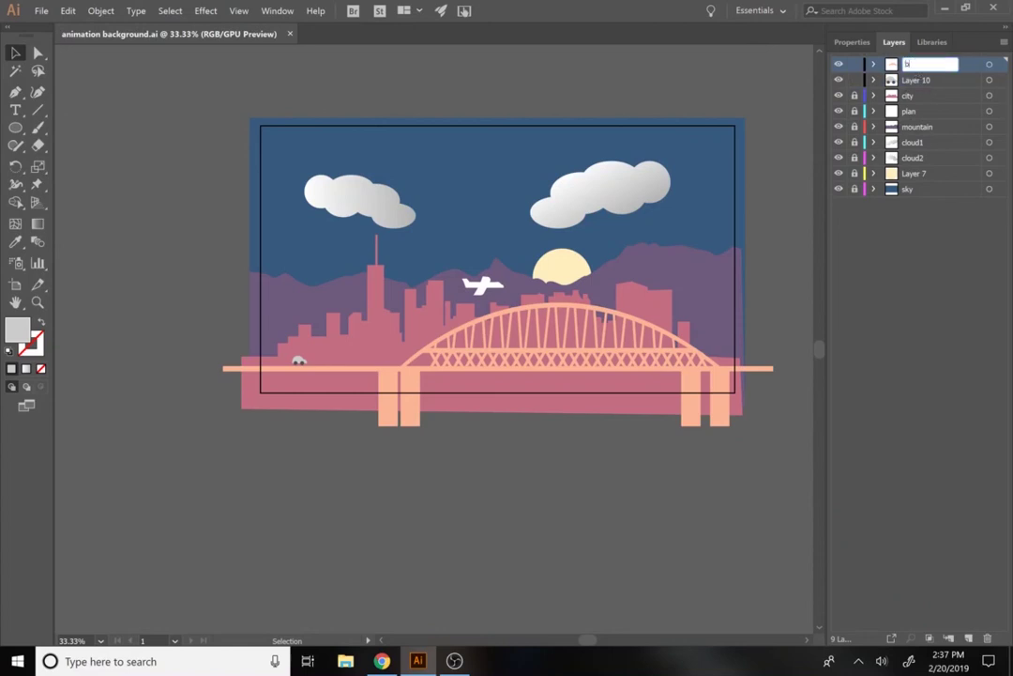
text(idge)
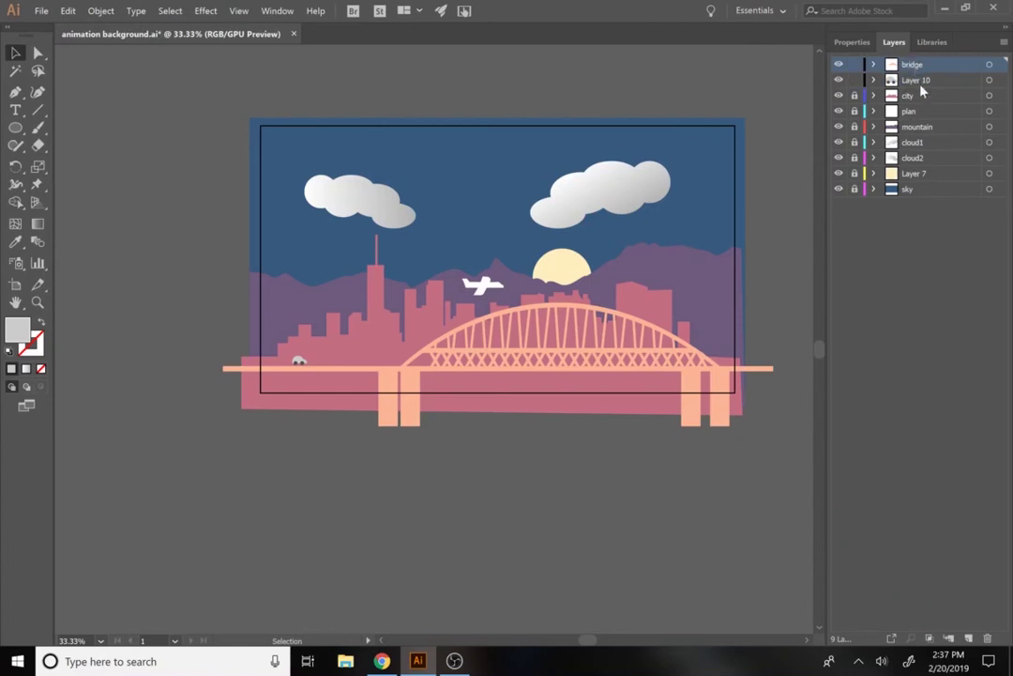
key(Return)
double_click(916, 82)
text(cal)
key(Return)
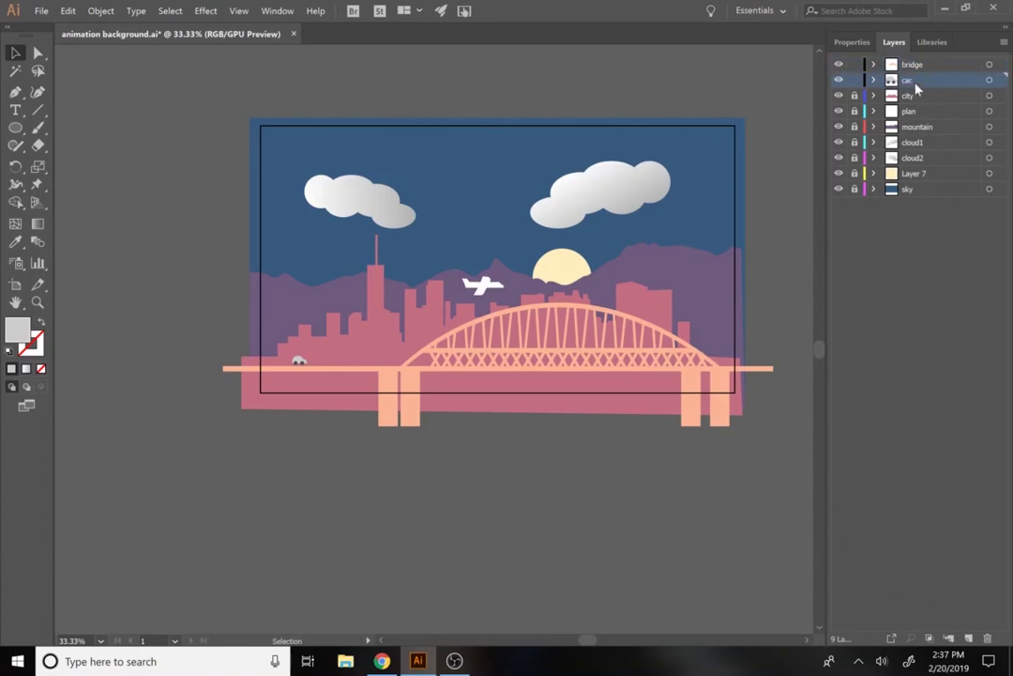